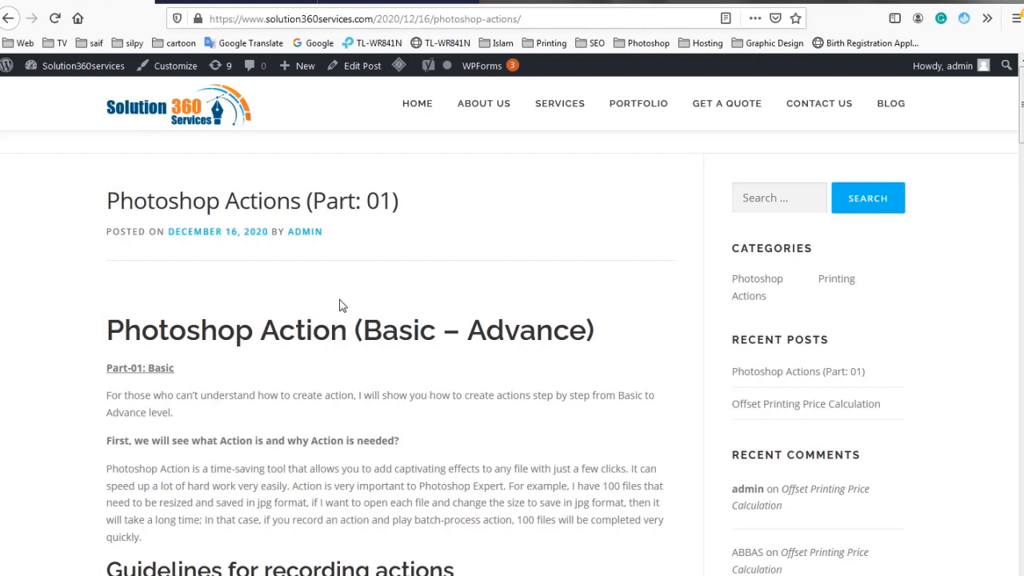
# - Read the Photoshop Actions article's introduction, recording guidelines and Actions panel overview, and move the Windows color scheme dialog out of the way
pyautogui.scroll(-10, 286, 328)
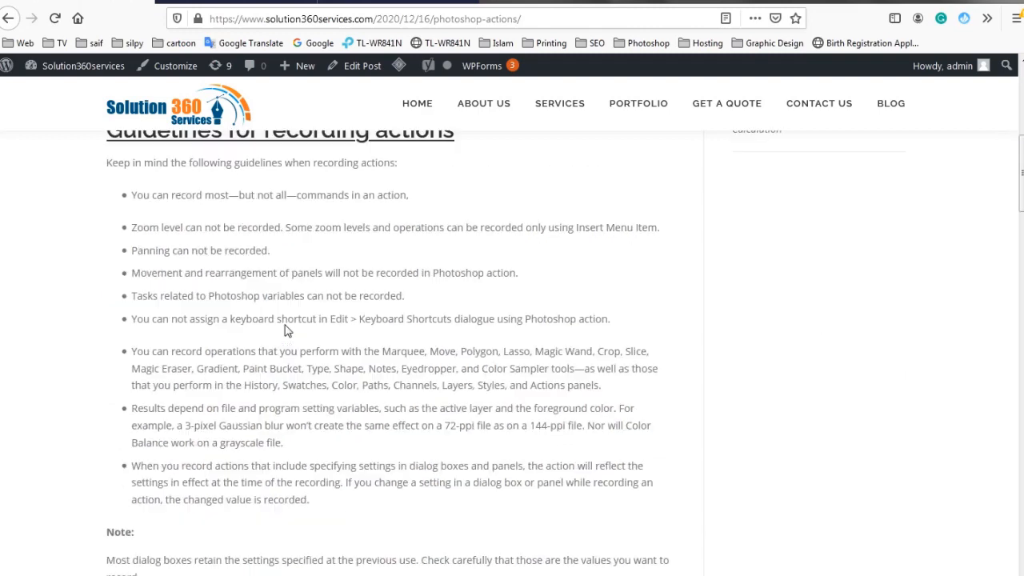
pyautogui.scroll(10, 285, 329)
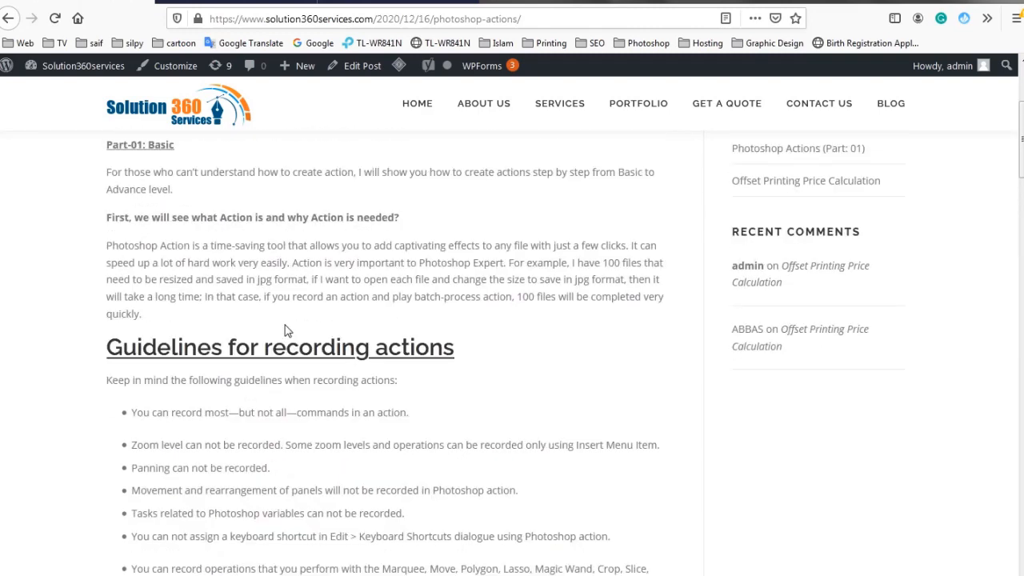
pyautogui.scroll(-10, 285, 331)
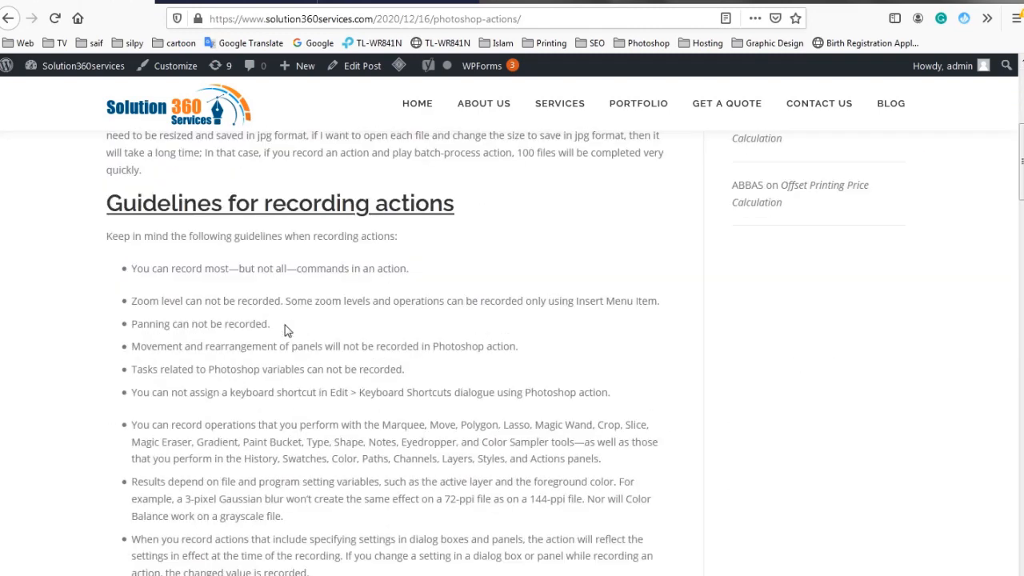
pyautogui.scroll(-5, 288, 330)
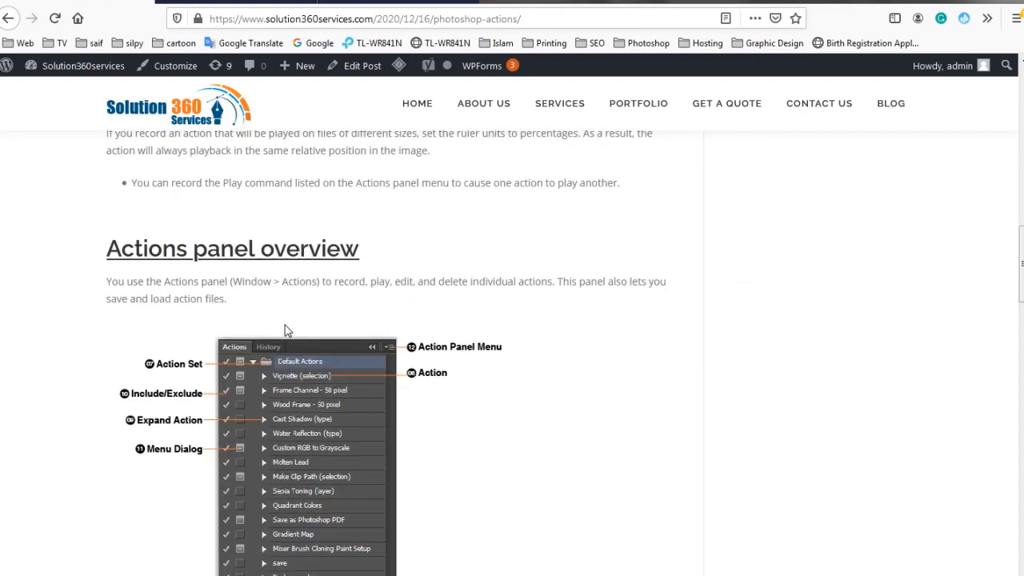
pyautogui.scroll(14, 288, 330)
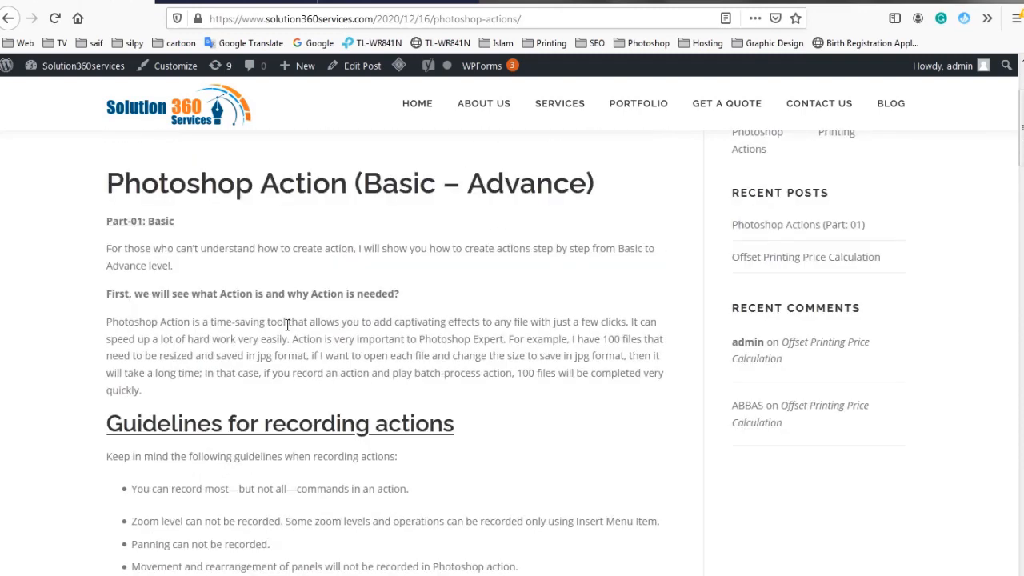
pyautogui.scroll(2, 288, 325)
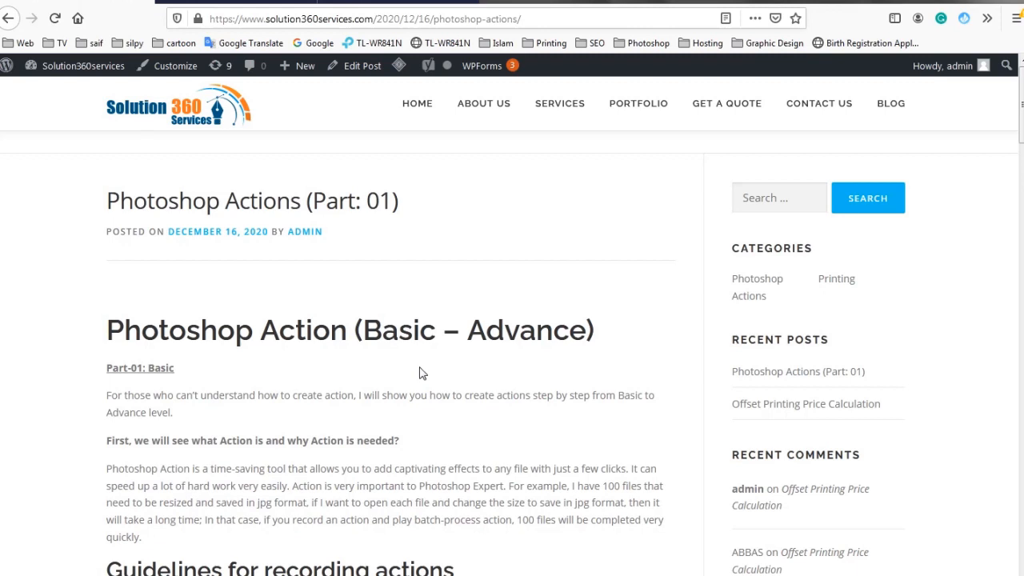
pyautogui.scroll(-3, 424, 374)
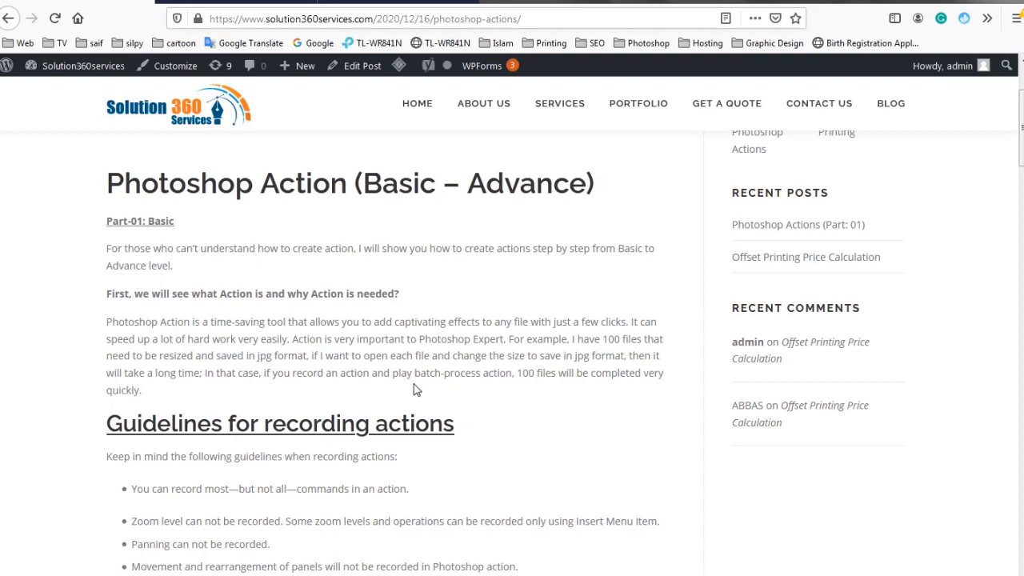
pyautogui.scroll(-2, 415, 389)
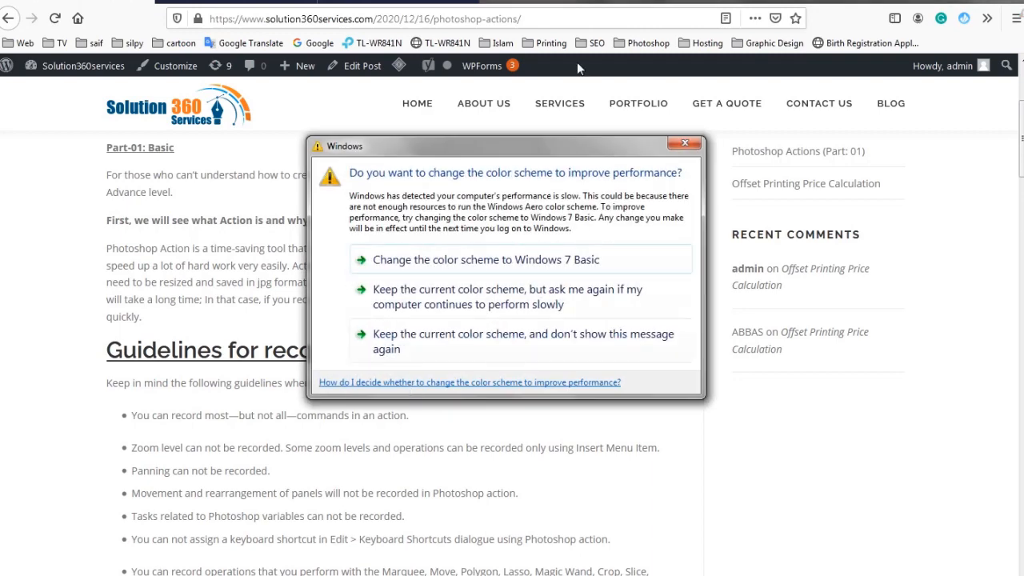
pyautogui.moveTo(441, 145); pyautogui.dragTo(1023, 575)
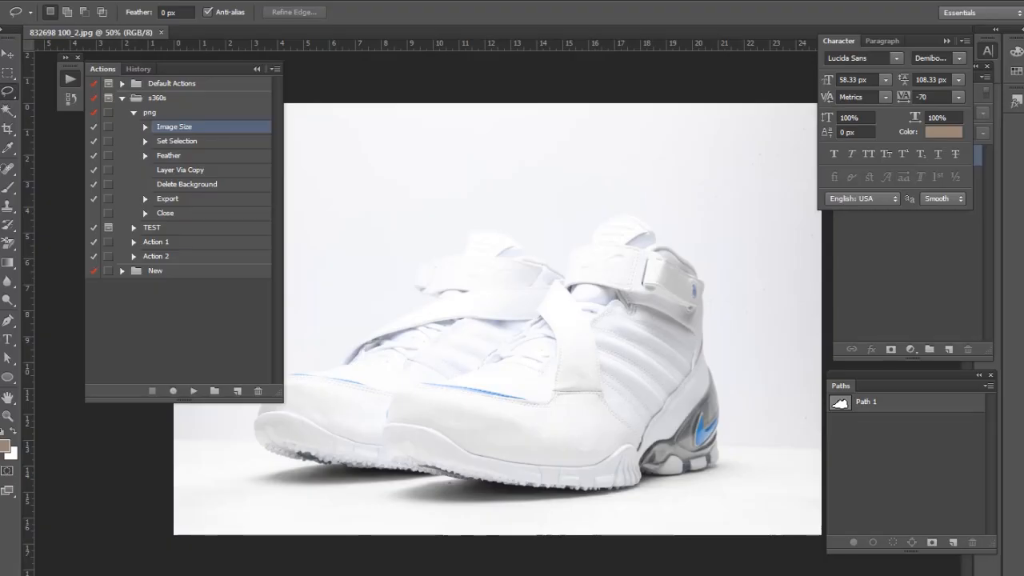
# - Switch to Photoshop, start recording into the Png action of the New set and zoom the shoe image to 100%
pyautogui.click(8, 416)
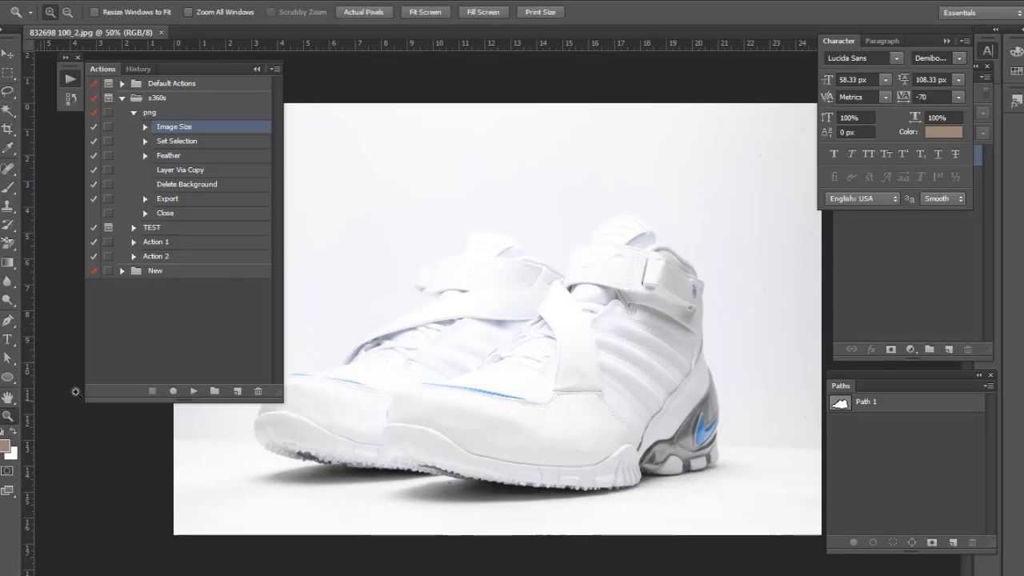
pyautogui.click(187, 277)
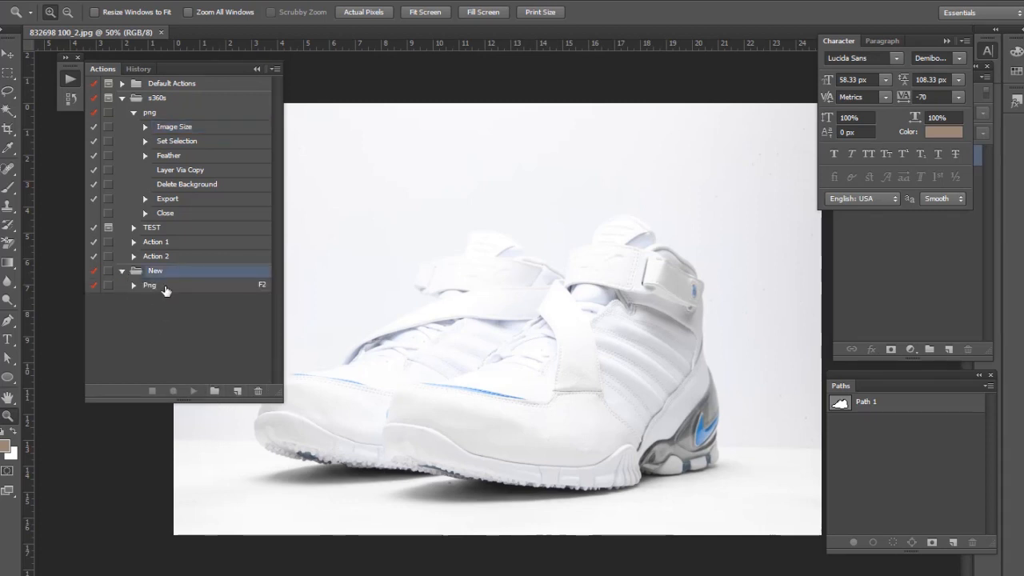
pyautogui.click(165, 288)
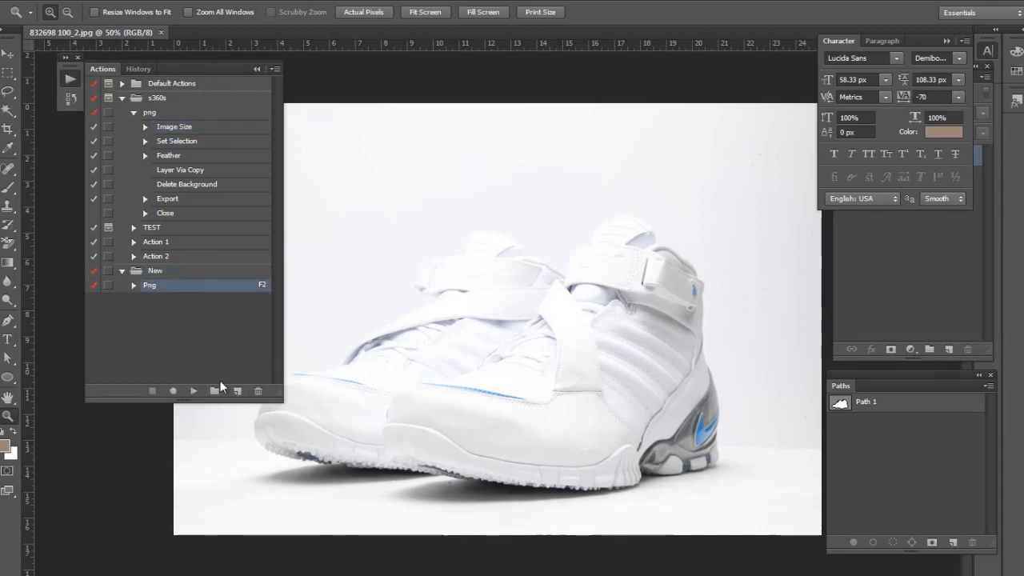
pyautogui.click(173, 390)
pyautogui.click(562, 267)
pyautogui.click(504, 297)
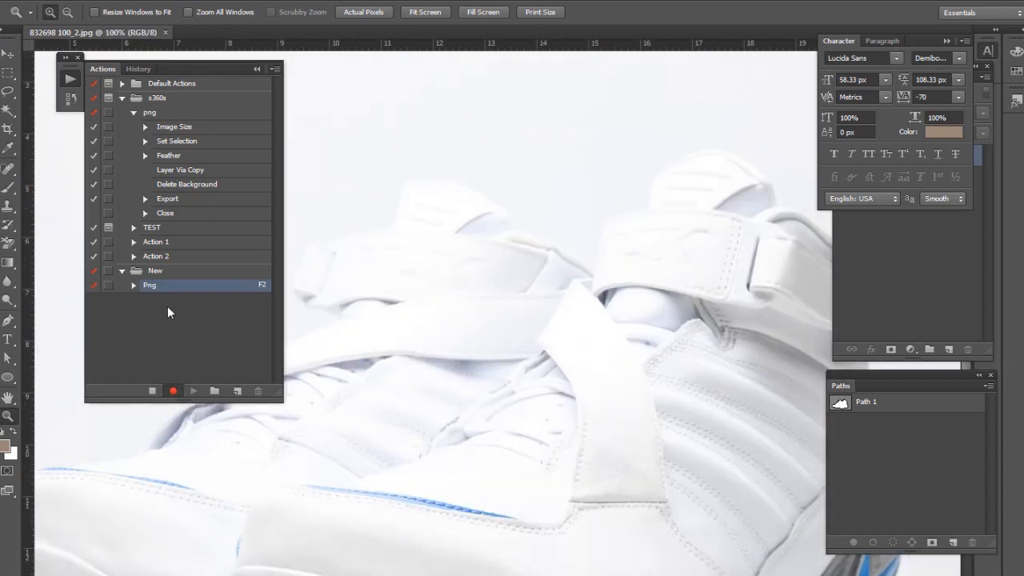
# - Pan around the shoe image in several directions with the Hand tool while the action is recording
pyautogui.click(10, 398)
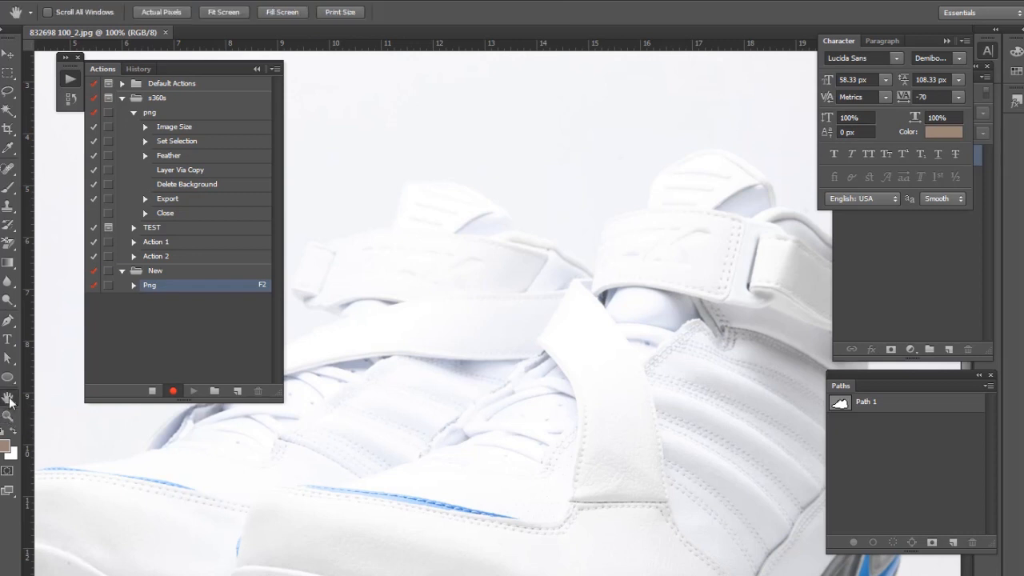
pyautogui.moveTo(370, 367); pyautogui.dragTo(822, 325)
pyautogui.moveTo(703, 420); pyautogui.dragTo(245, 405)
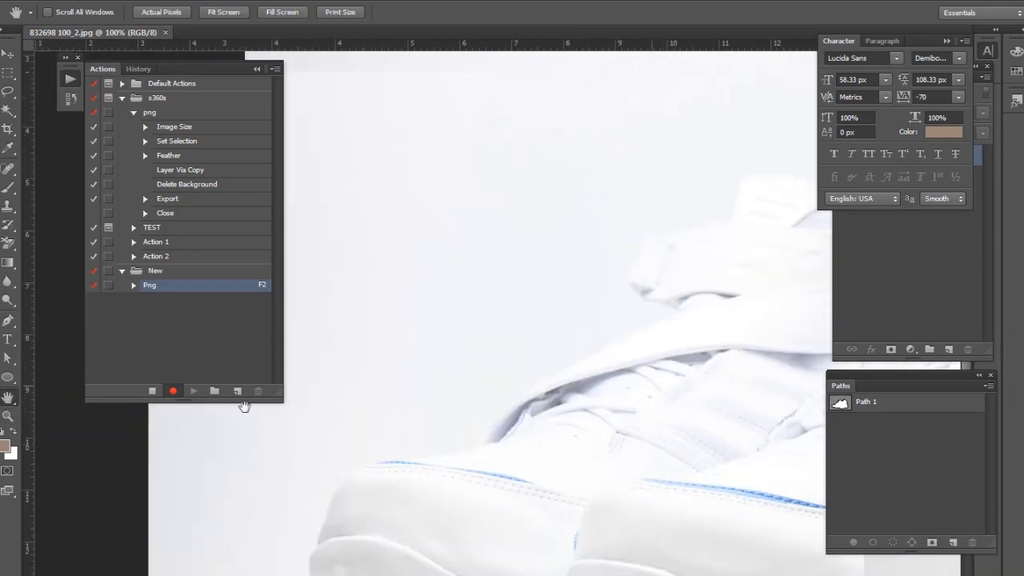
pyautogui.moveTo(640, 393); pyautogui.dragTo(578, 219)
pyautogui.moveTo(436, 421); pyautogui.dragTo(603, 530)
pyautogui.moveTo(480, 279); pyautogui.dragTo(535, 448)
pyautogui.moveTo(503, 207); pyautogui.dragTo(566, 469)
pyautogui.moveTo(560, 215); pyautogui.dragTo(536, 91)
pyautogui.moveTo(380, 490); pyautogui.dragTo(90, 373)
pyautogui.moveTo(639, 156); pyautogui.dragTo(276, 228)
pyautogui.moveTo(751, 296); pyautogui.dragTo(1020, 301)
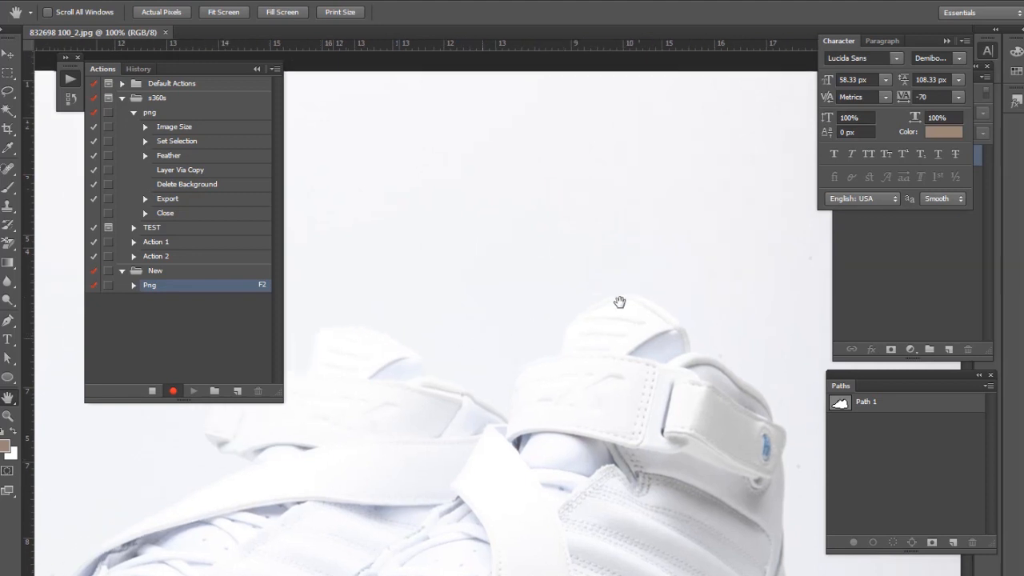
pyautogui.moveTo(619, 301); pyautogui.dragTo(951, 200)
pyautogui.moveTo(521, 368); pyautogui.dragTo(465, 319)
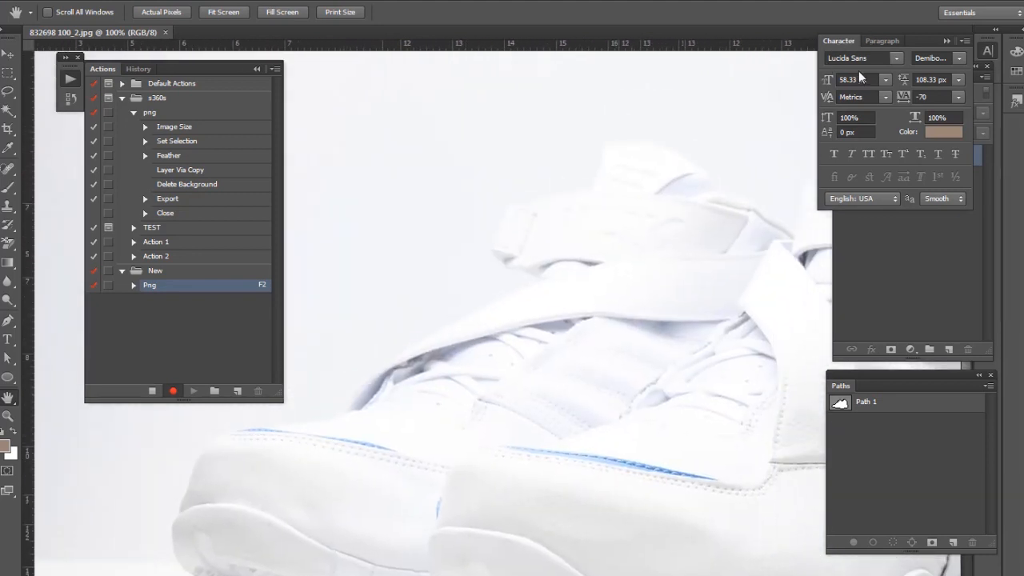
# - Bring up the Layers panel, view the image's color channels and return to the layer list
pyautogui.click(1016, 72)
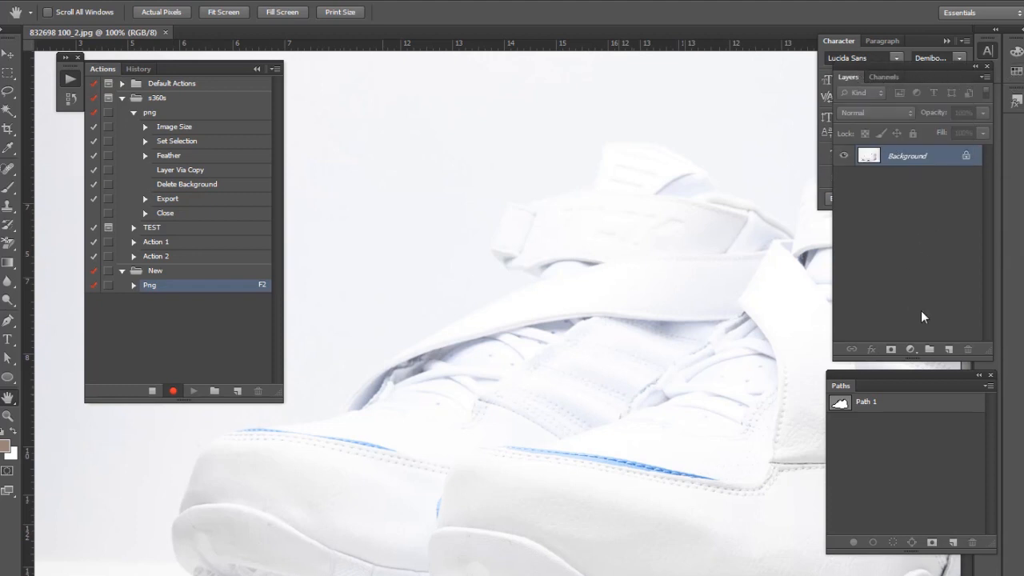
pyautogui.click(884, 78)
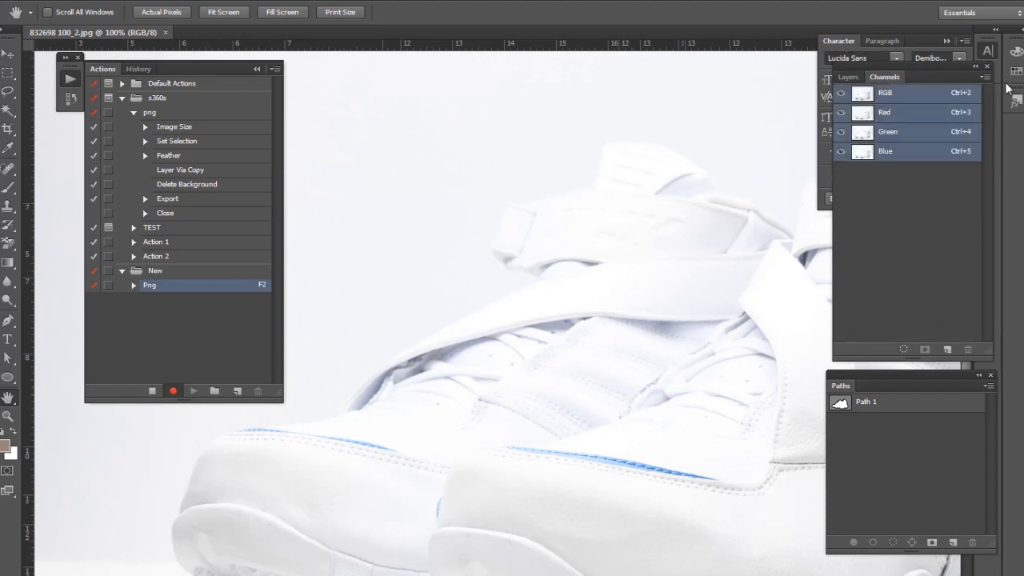
pyautogui.click(848, 76)
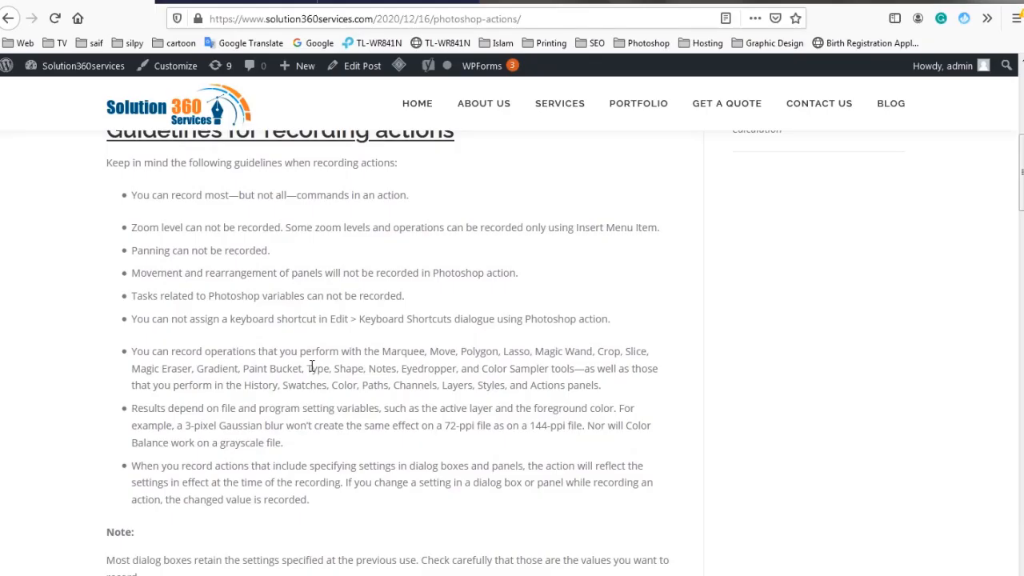
# - Switch to the browser article and highlight part of the guideline about assigning a keyboard shortcut
pyautogui.click(229, 322)
pyautogui.keyDown('shift'); pyautogui.click(377, 321); pyautogui.keyUp('shift')
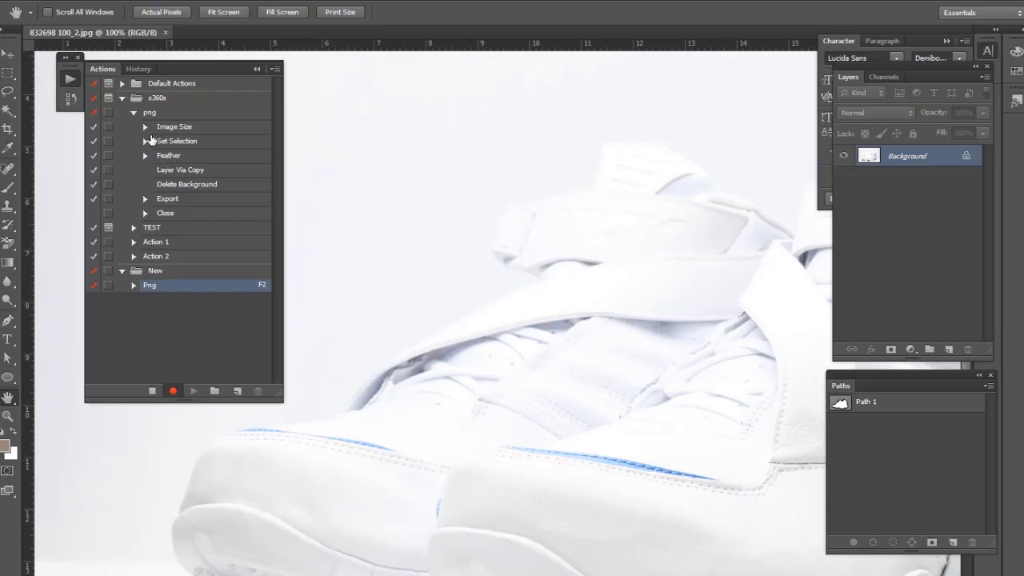
# - In Photoshop's keyboard shortcut settings, clear the shortcut of the Place command in the File group and save the change
pyautogui.click(63, 2)
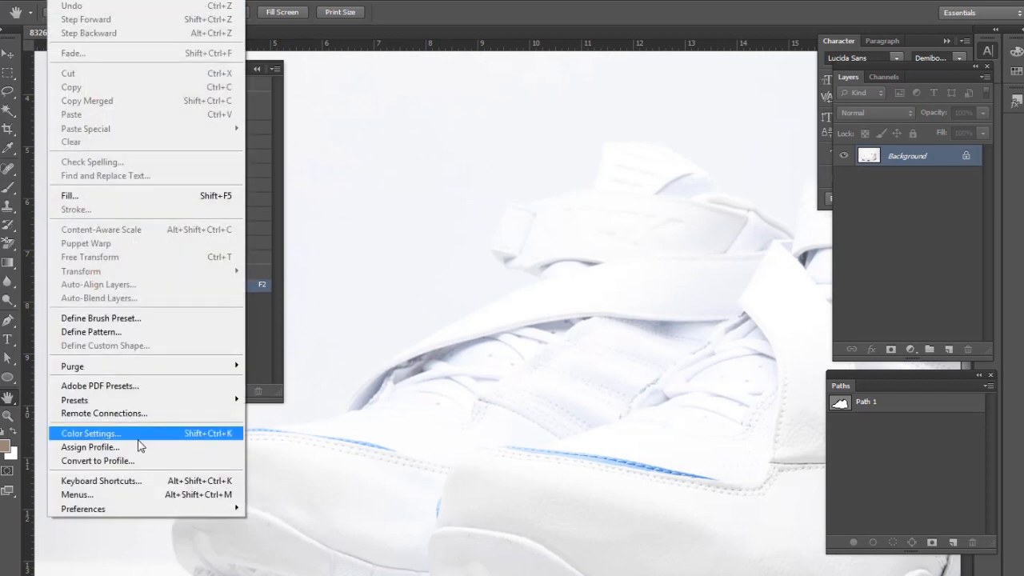
pyautogui.click(131, 483)
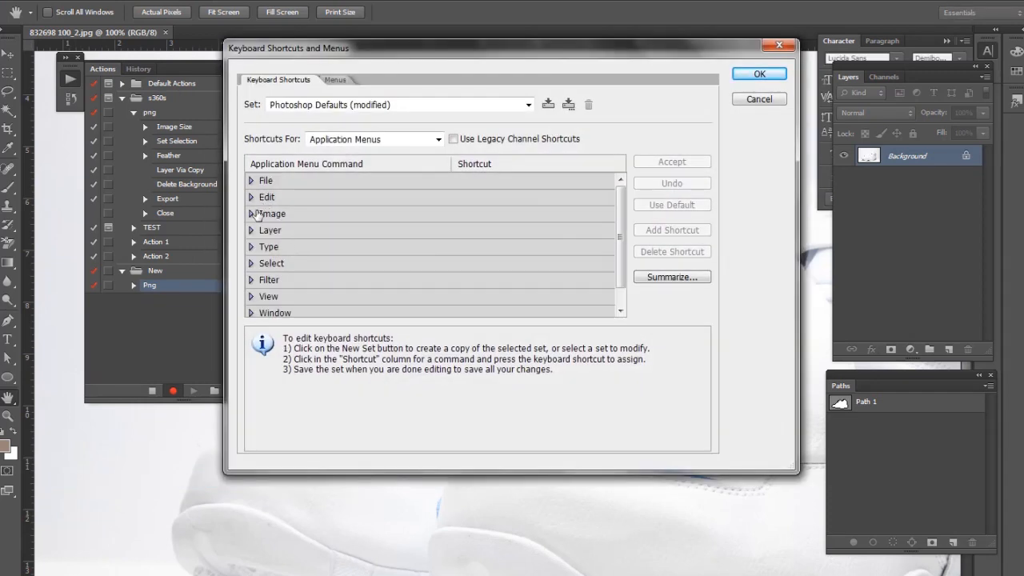
pyautogui.click(251, 181)
pyautogui.scroll(-2, 440, 276)
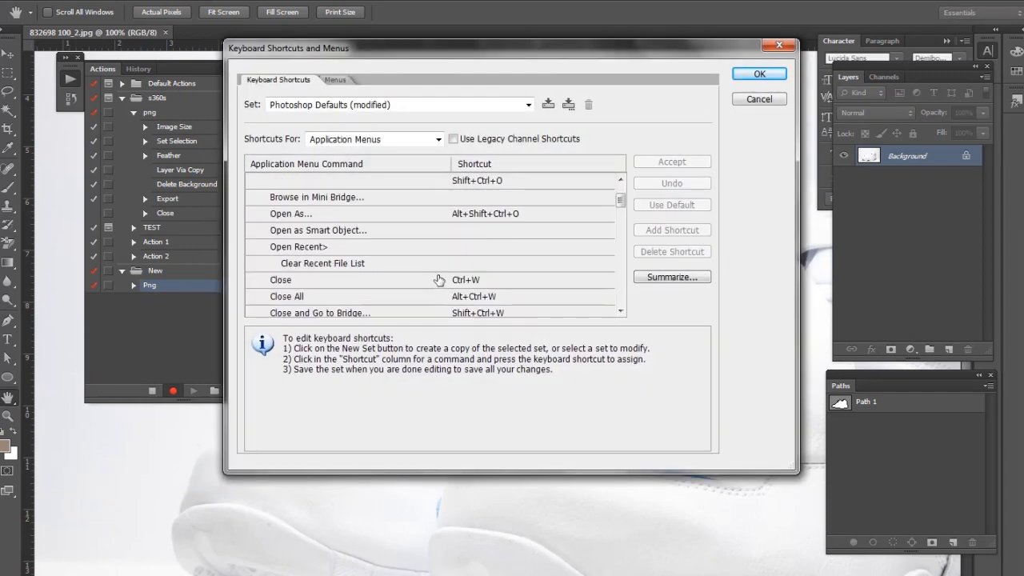
pyautogui.scroll(-3, 440, 279)
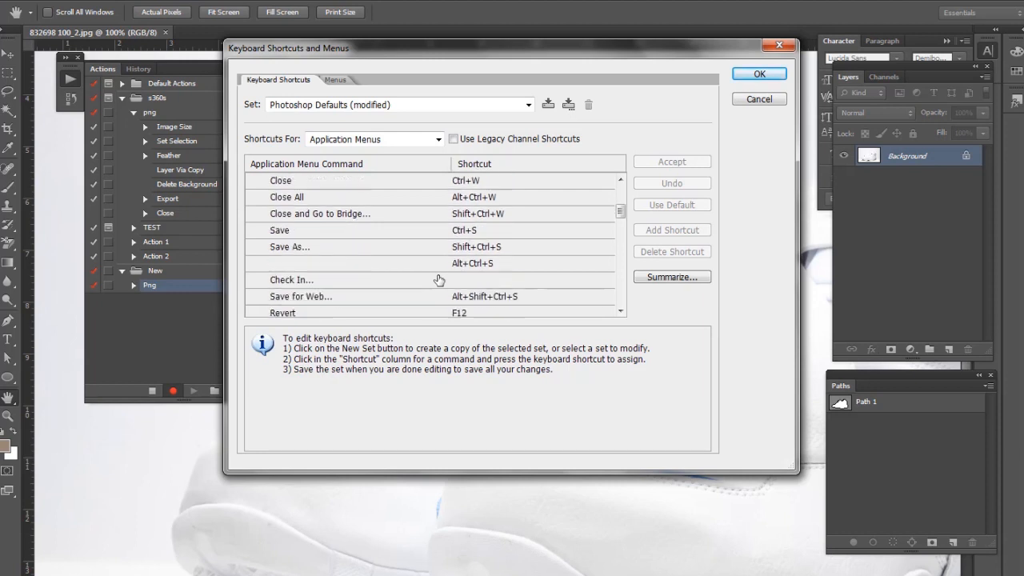
pyautogui.scroll(-1, 439, 280)
pyautogui.click(480, 297)
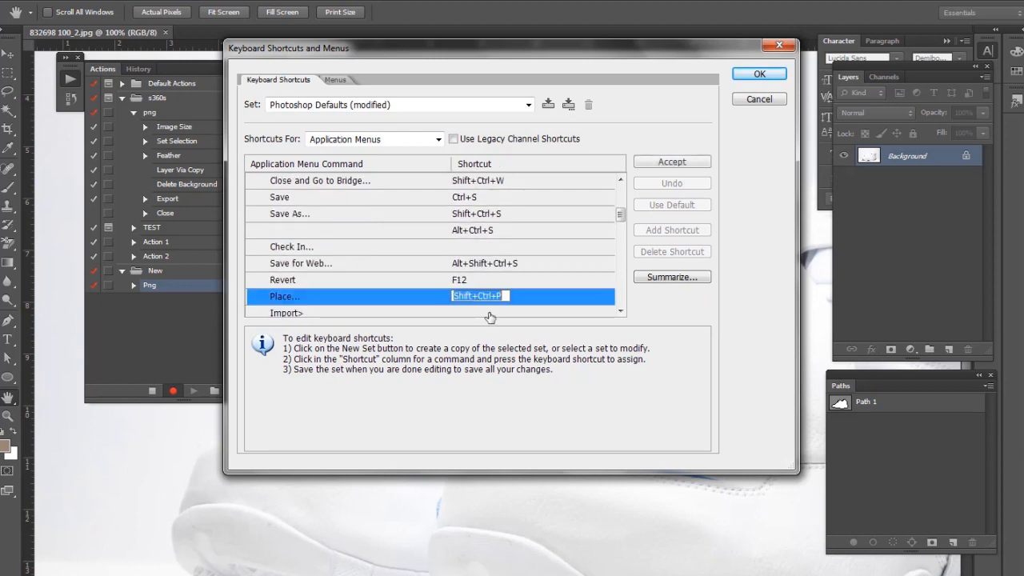
pyautogui.press('BackSpace')
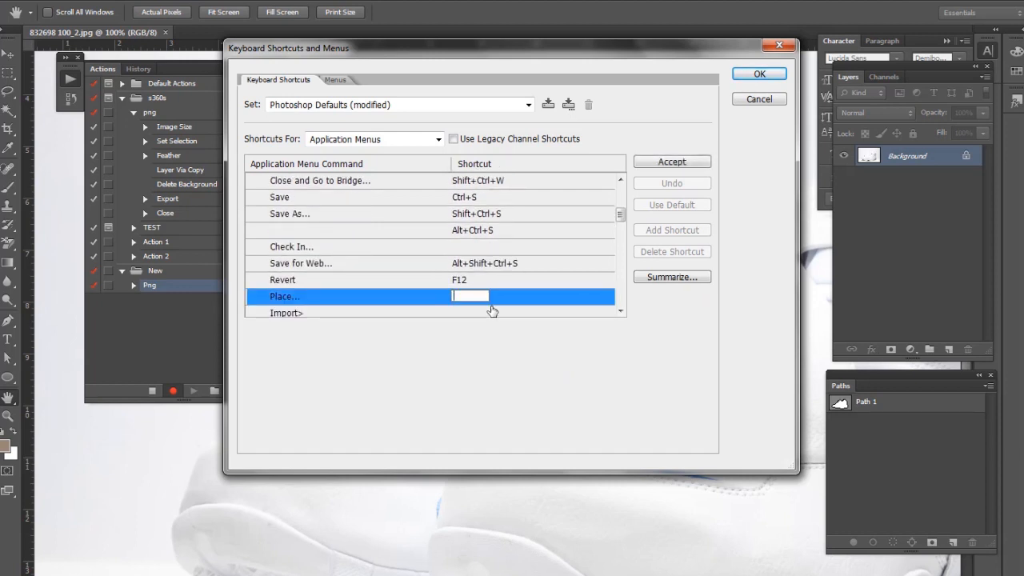
pyautogui.click(670, 164)
pyautogui.click(759, 74)
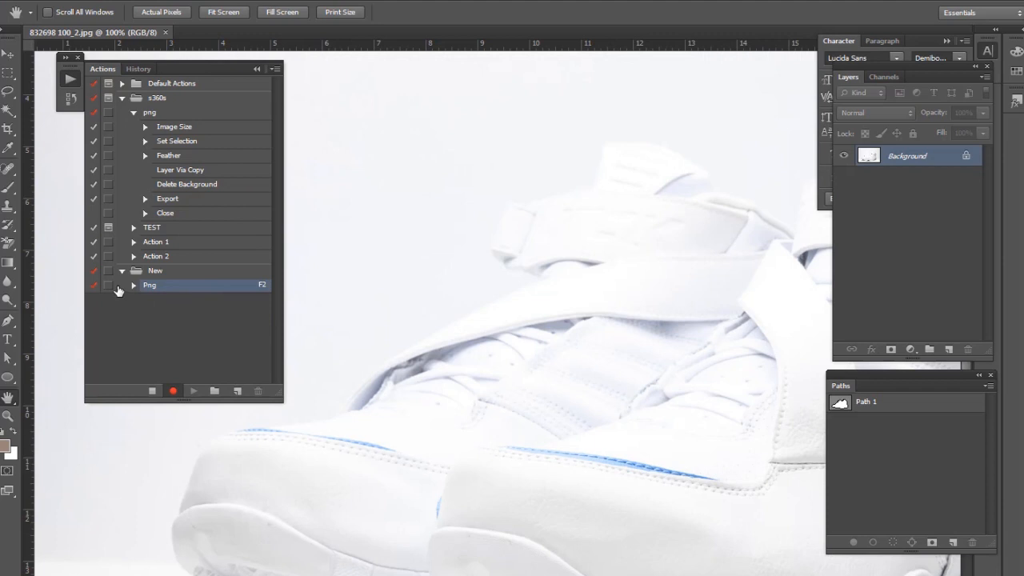
# - Draw a rectangular marquee selection over the rear shoe's laces, move it up onto the strap and deselect it
pyautogui.press('m')
pyautogui.moveTo(390, 282); pyautogui.dragTo(530, 408)
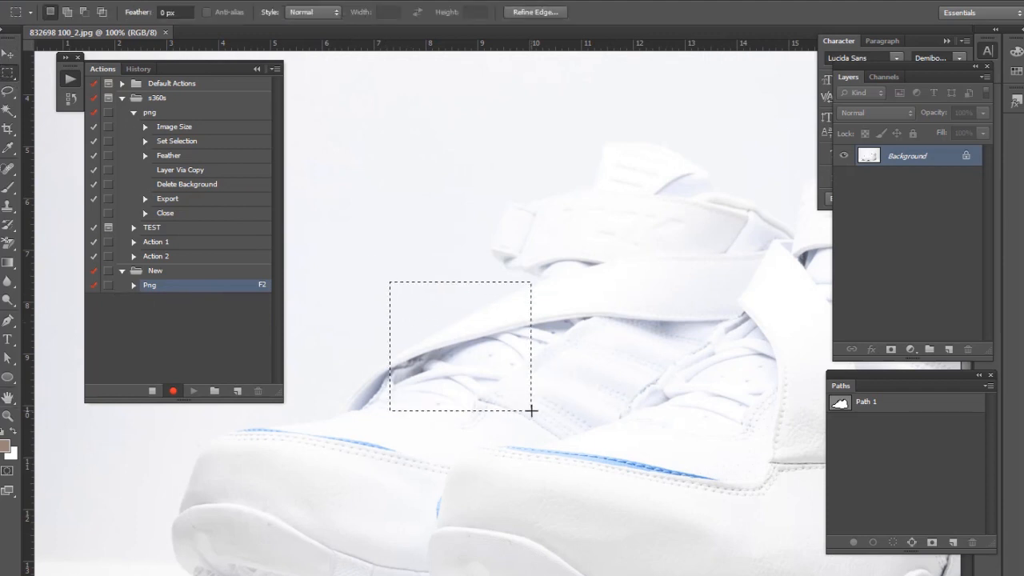
pyautogui.moveTo(466, 336); pyautogui.dragTo(635, 296)
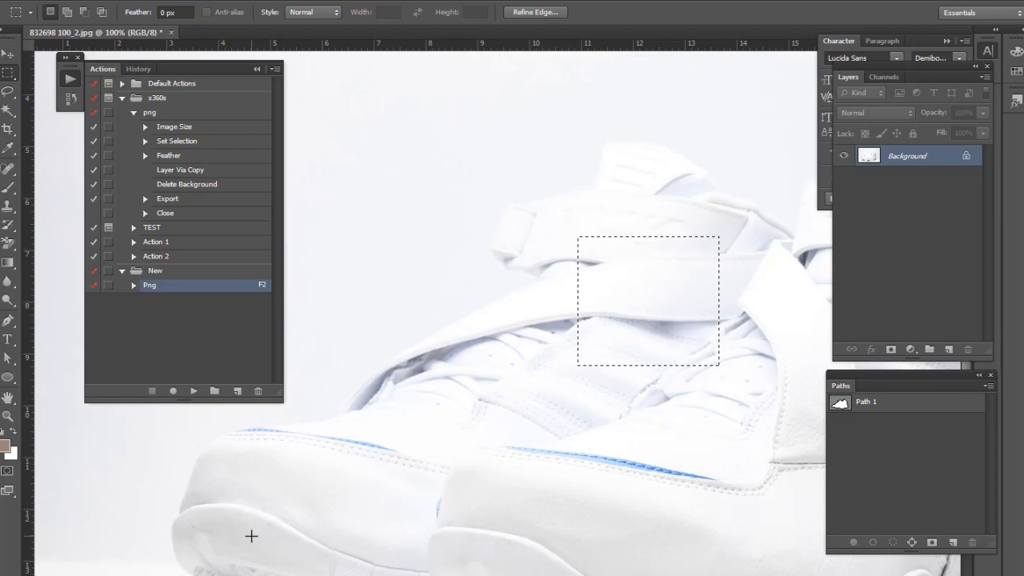
pyautogui.hotkey('ctrl', 'd')
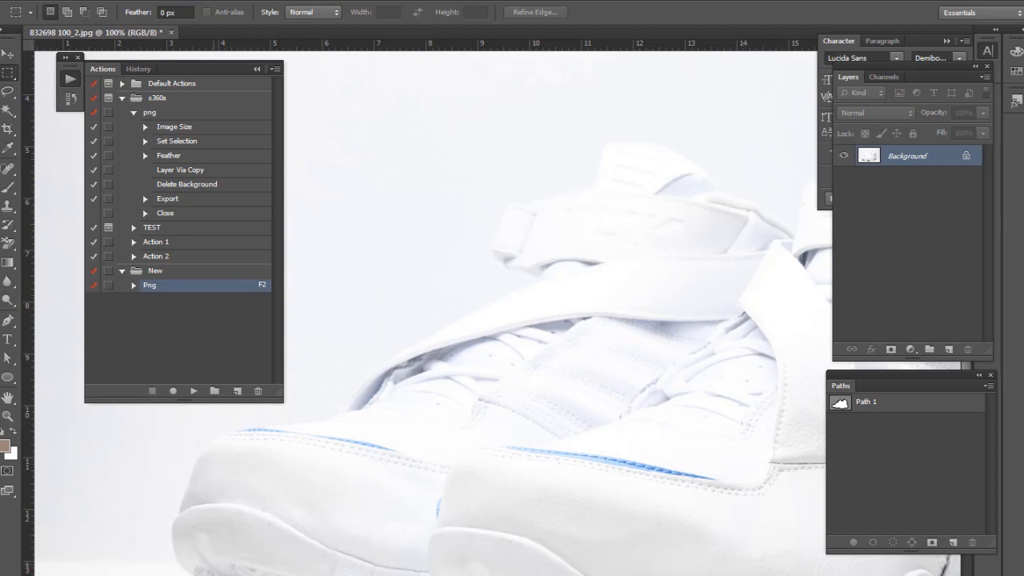
# - Switch back to the browser article, highlight the list of recording guidelines and read on through the notes below it
pyautogui.hotkey('alt', 'Tab')
pyautogui.scroll(-3, 393, 339)
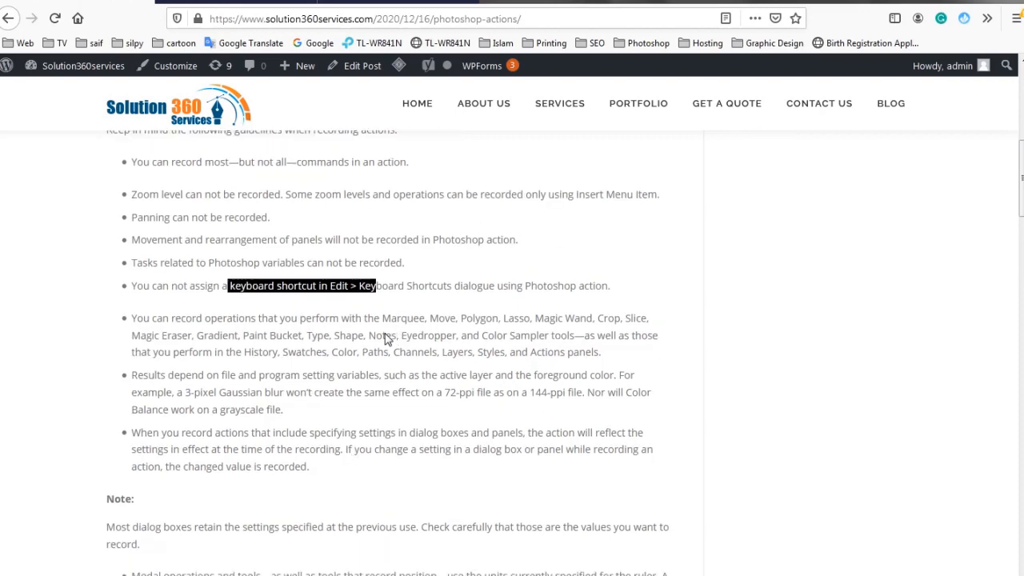
pyautogui.scroll(2, 305, 237)
pyautogui.scroll(1, 167, 198)
pyautogui.moveTo(141, 163); pyautogui.dragTo(373, 502)
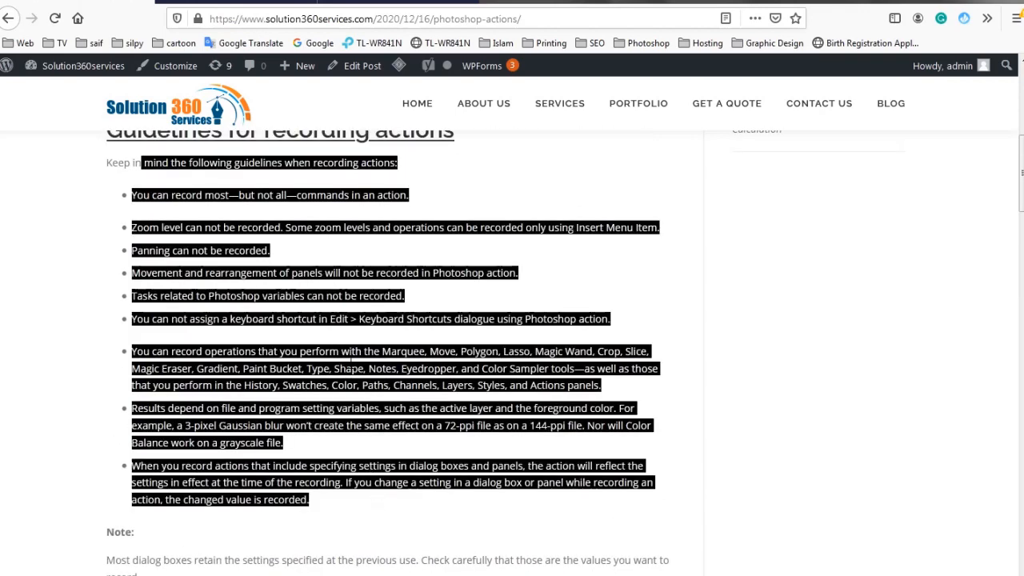
pyautogui.click(356, 364)
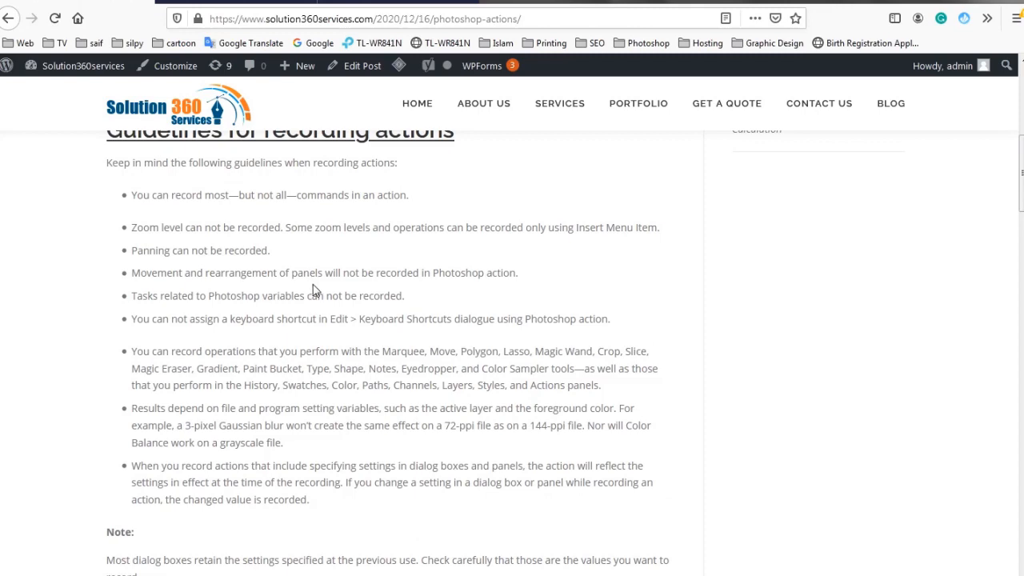
pyautogui.scroll(-2, 313, 290)
pyautogui.scroll(-5, 314, 291)
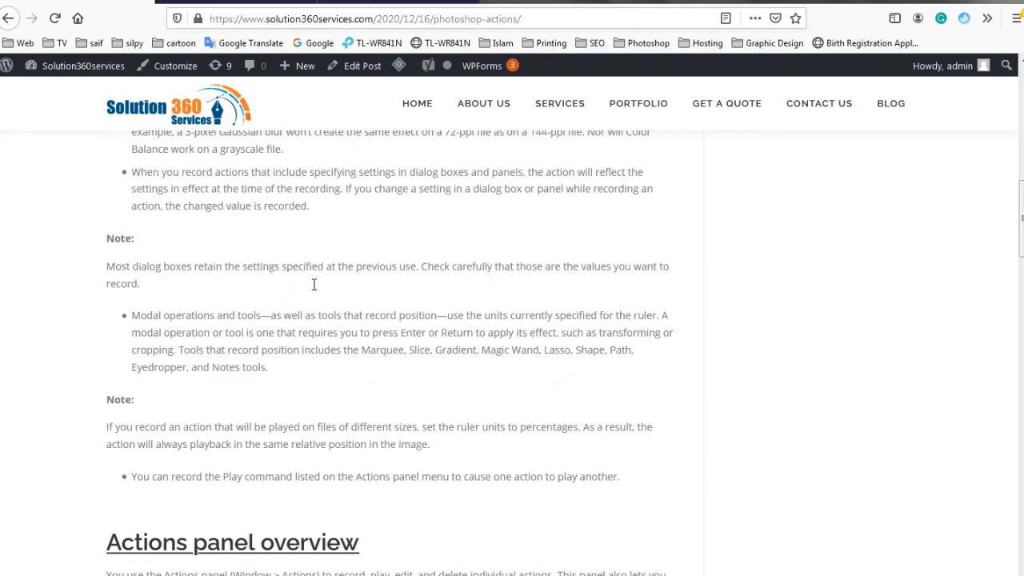
# - Highlight the article's note about dialog boxes retaining previous settings and read on to the Actions panel overview
pyautogui.scroll(-2, 314, 288)
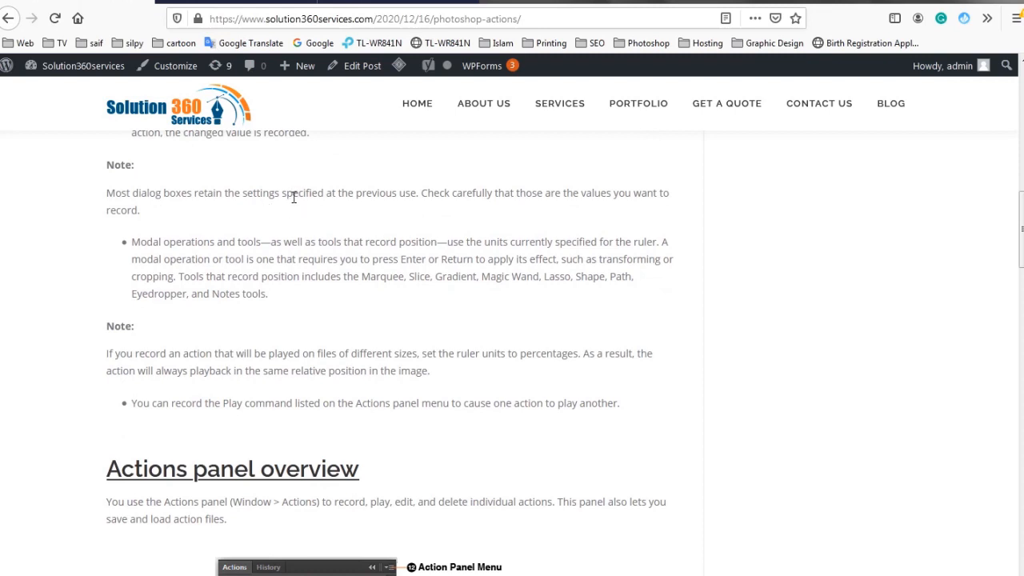
pyautogui.moveTo(293, 195); pyautogui.dragTo(318, 218)
pyautogui.scroll(-4, 366, 272)
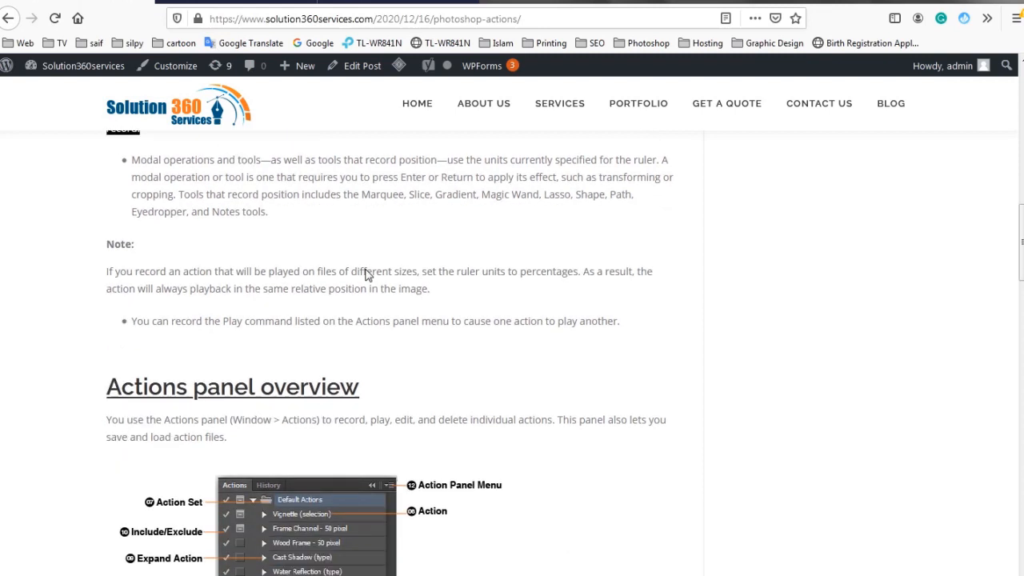
pyautogui.scroll(-4, 366, 277)
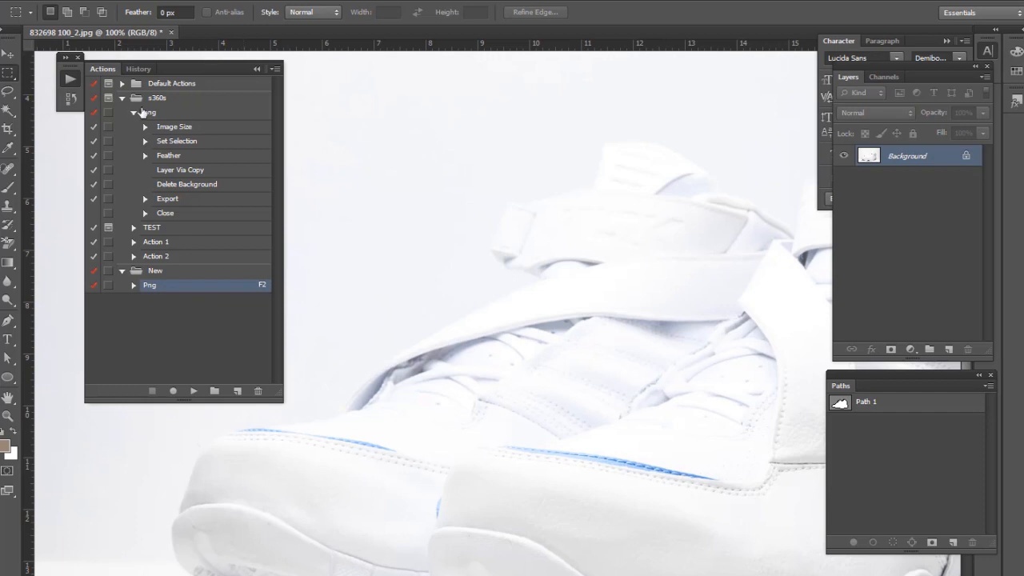
# - In Photoshop's Actions panel, collapse the s360s and New sets, checking the panel against the article's overview diagram
pyautogui.click(121, 97)
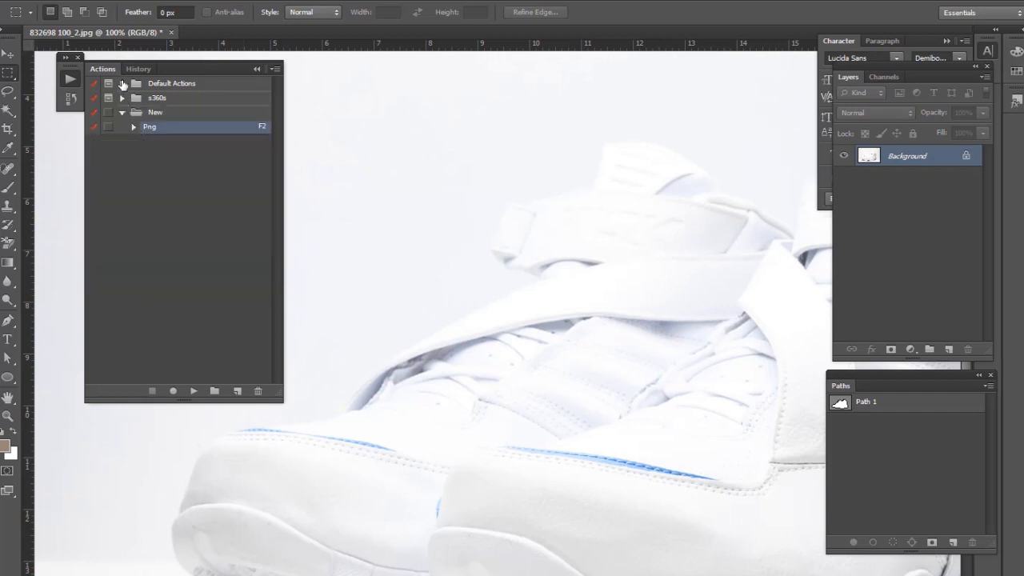
pyautogui.click(135, 84)
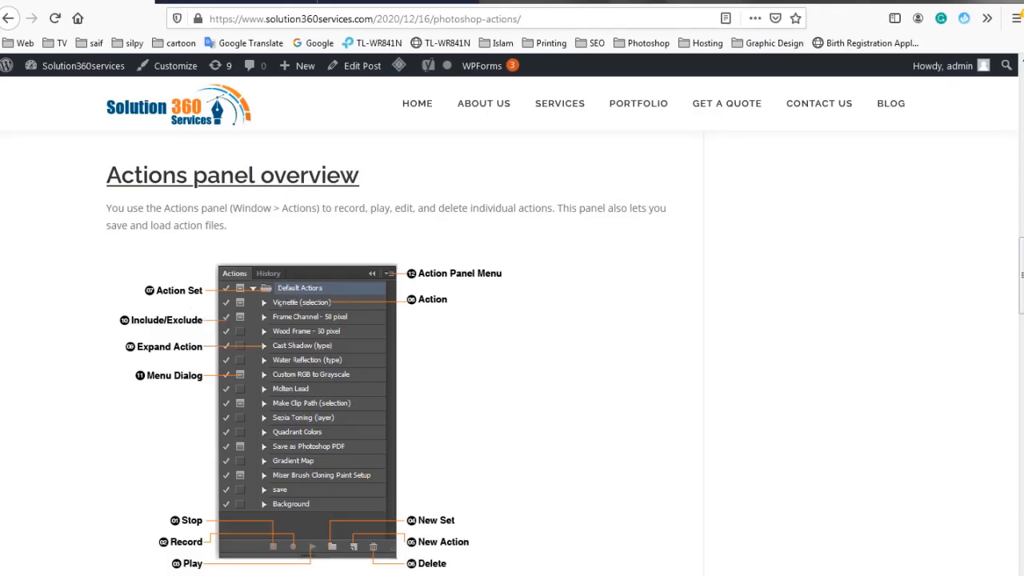
pyautogui.click(268, 574)
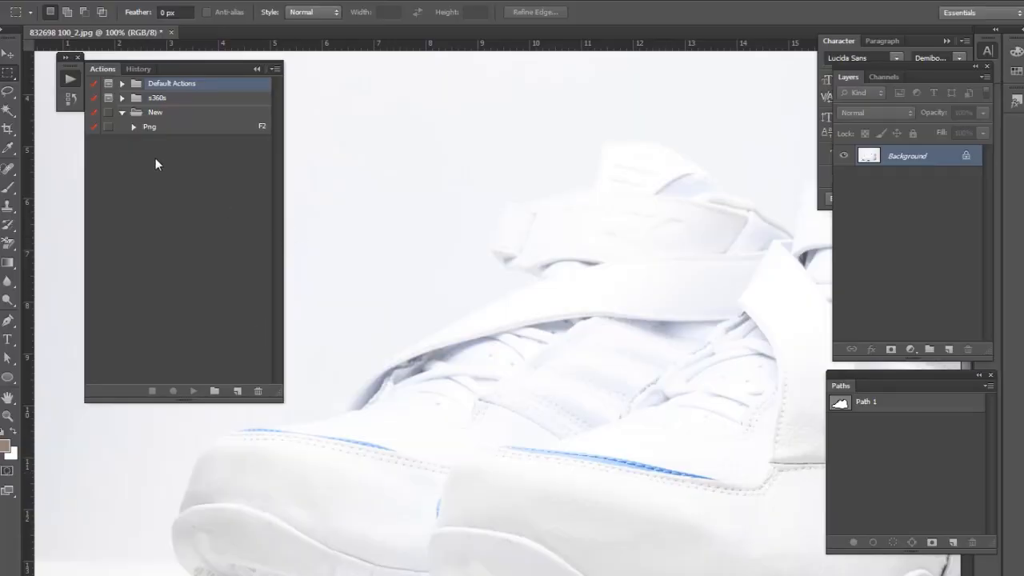
pyautogui.click(123, 114)
pyautogui.click(191, 213)
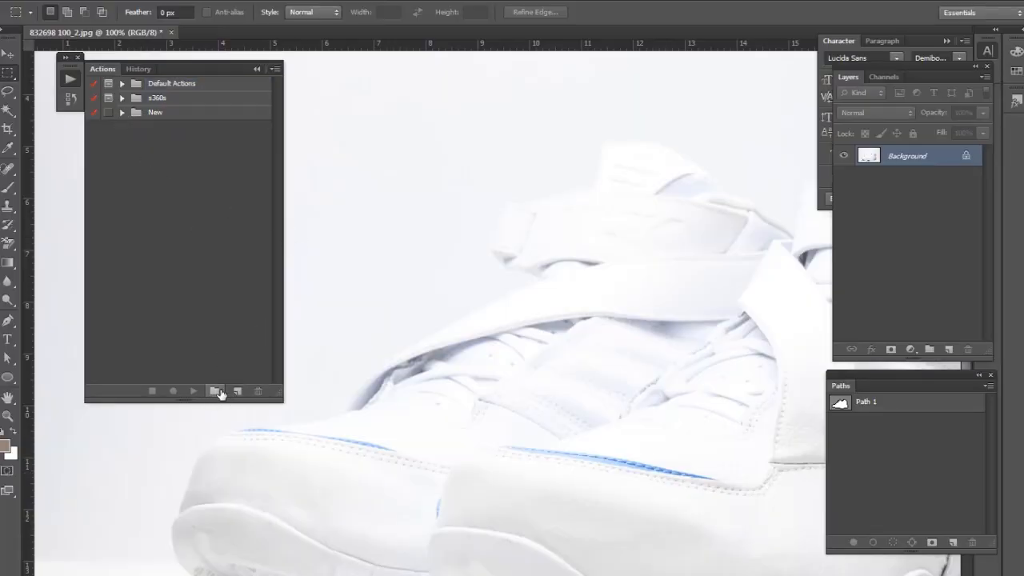
# - Expand the New set and its Png action, try the Close command's include toggle, and compare with the article's diagram
pyautogui.click(123, 112)
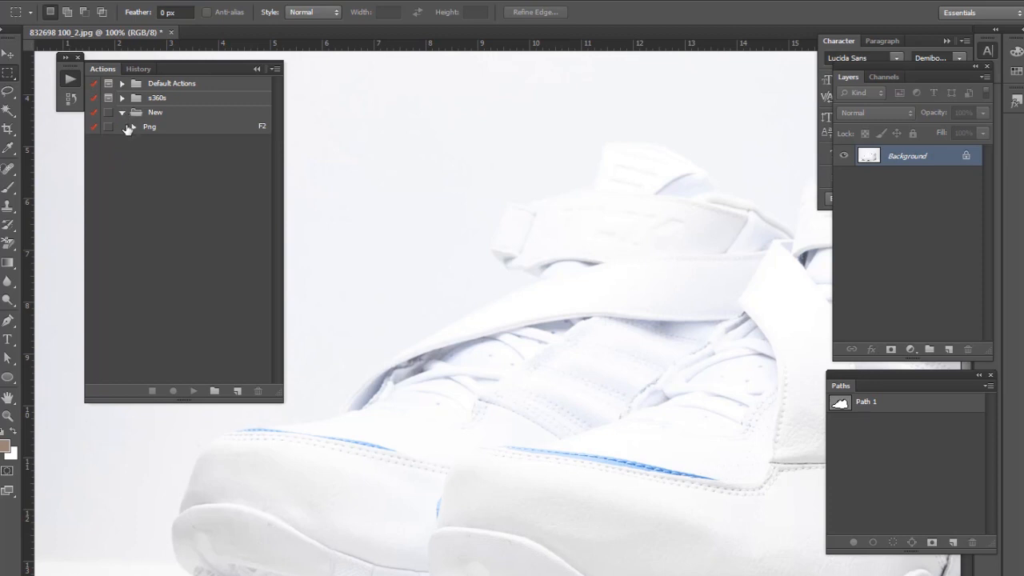
pyautogui.click(132, 126)
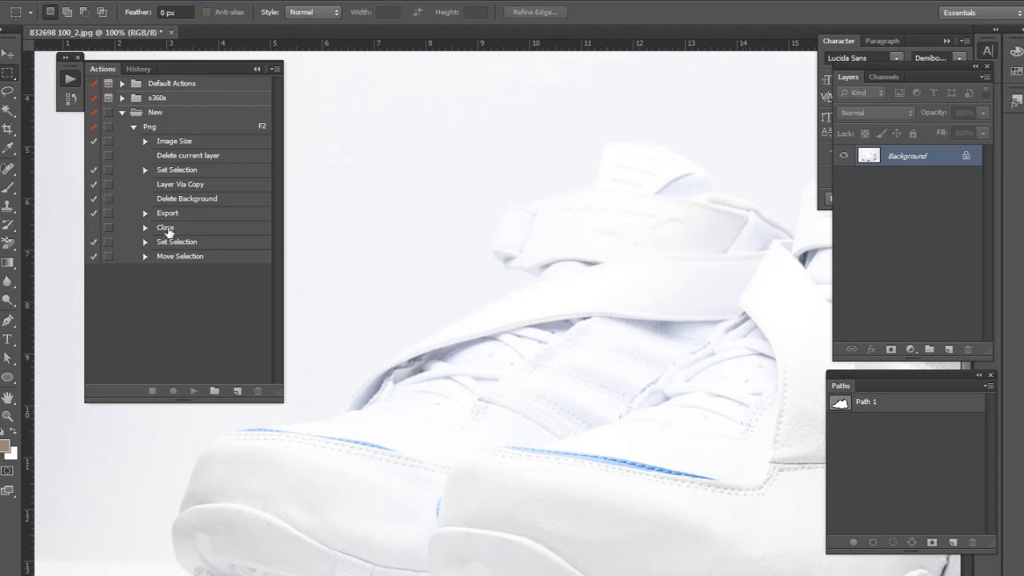
pyautogui.click(94, 228)
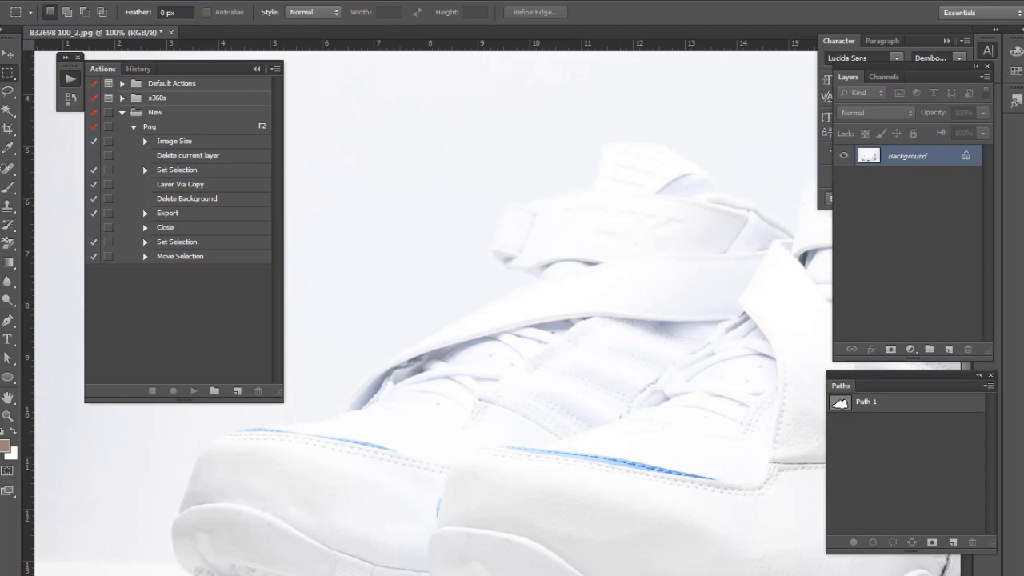
pyautogui.hotkey('alt', 'Tab')
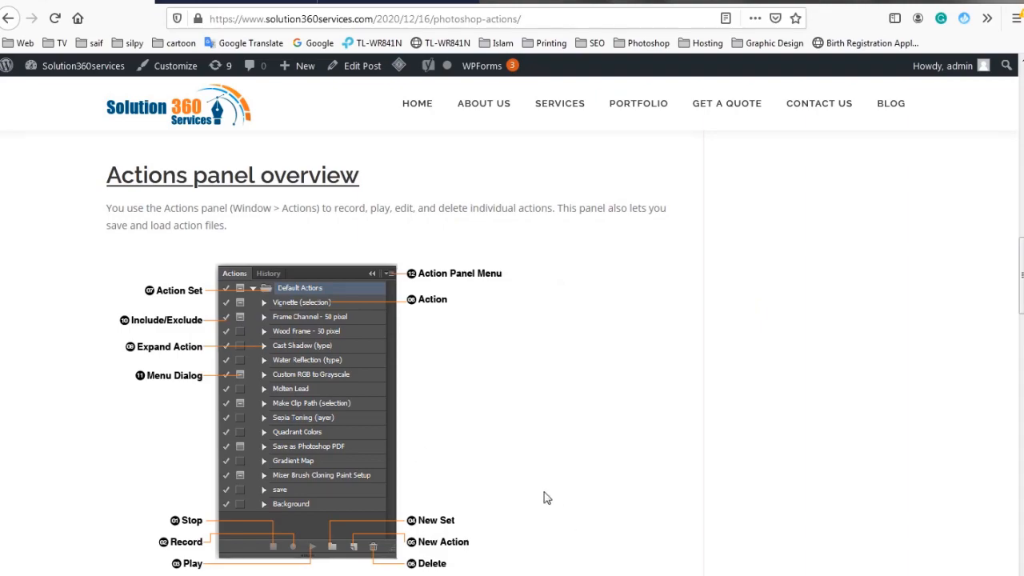
pyautogui.hotkey('alt', 'Tab')
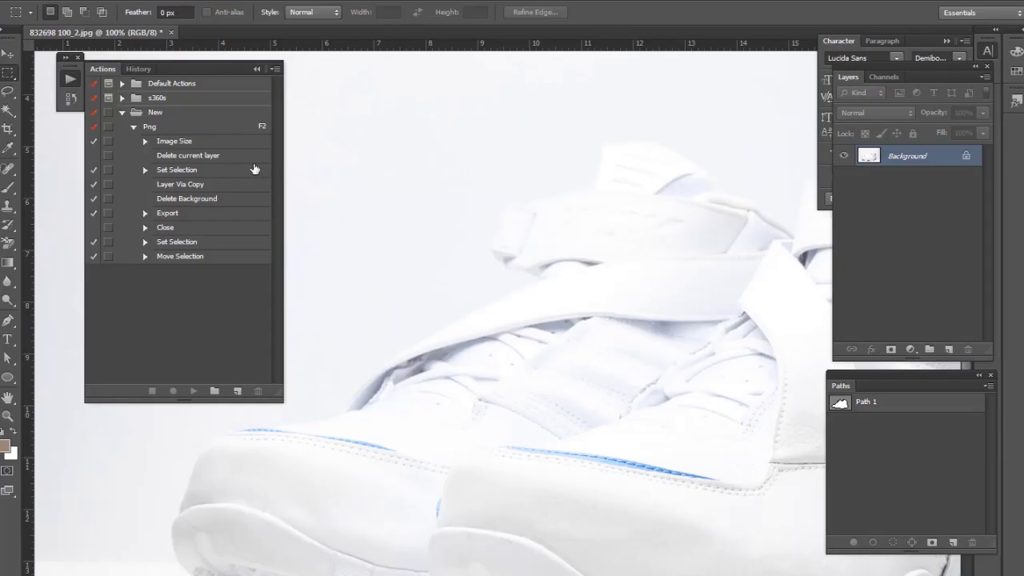
# - Examine how the New set contains the Png action and its commands by collapsing and expanding both levels
pyautogui.click(121, 113)
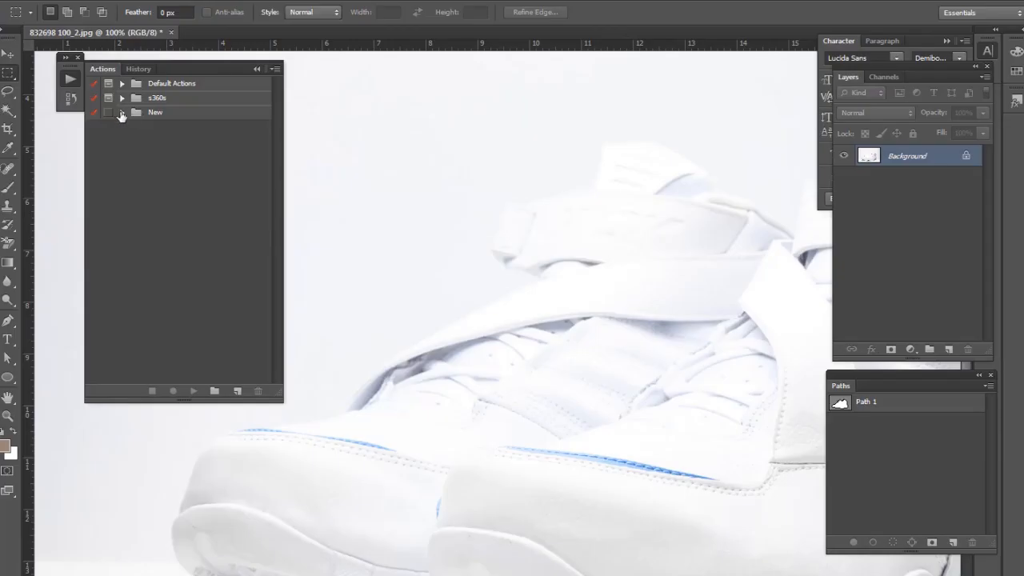
pyautogui.click(168, 115)
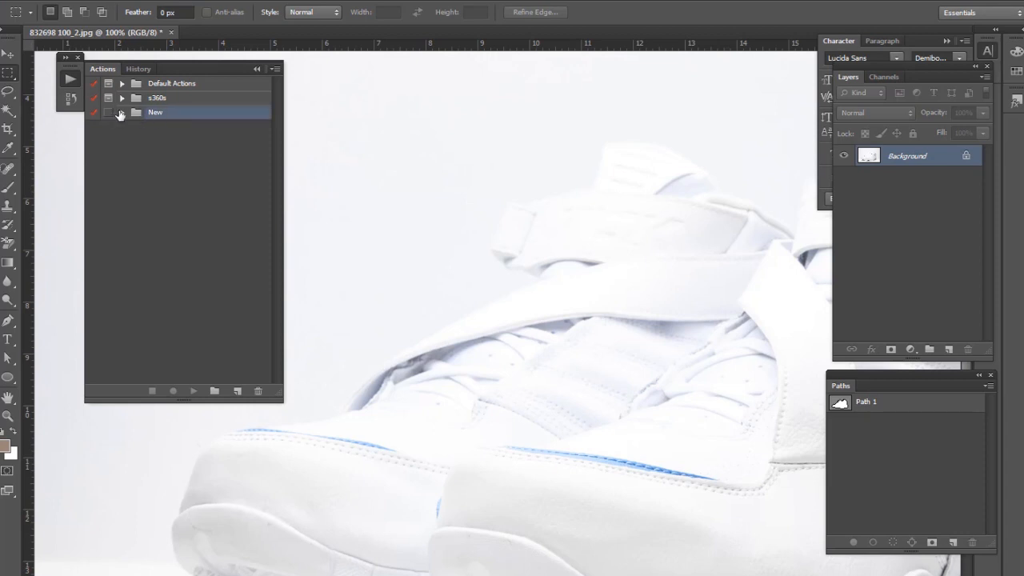
pyautogui.click(121, 113)
pyautogui.click(134, 127)
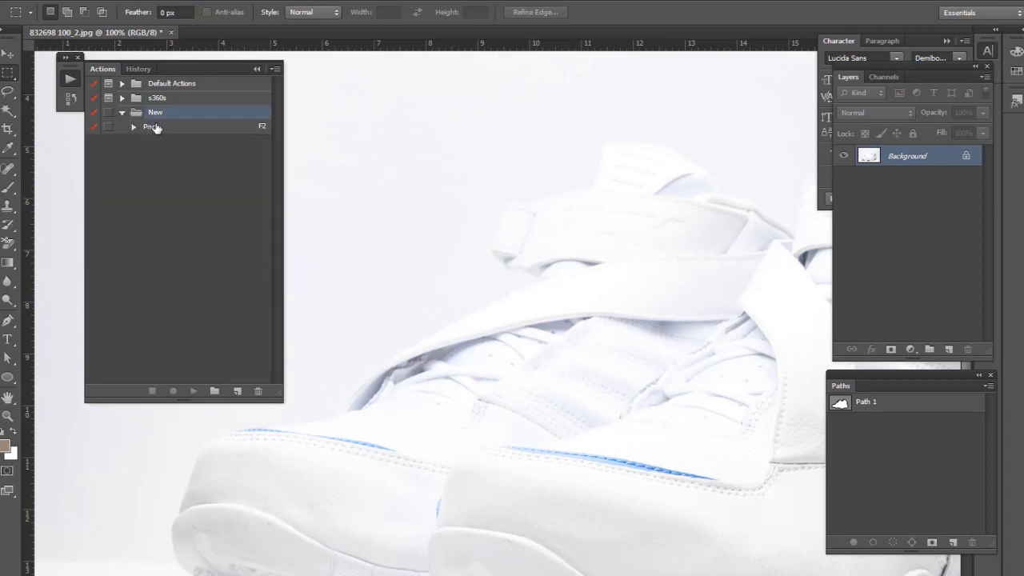
pyautogui.click(133, 126)
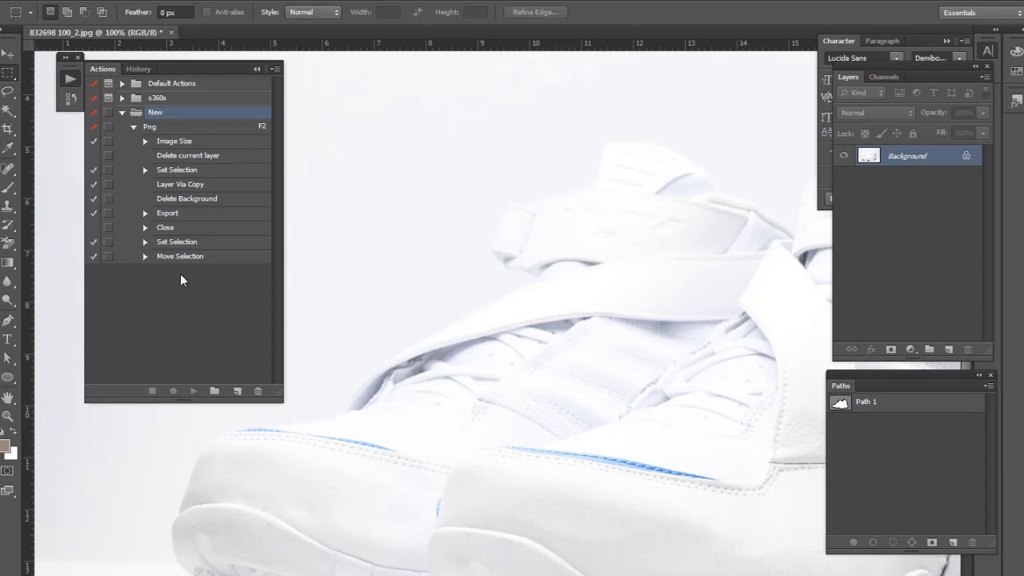
pyautogui.click(297, 575)
pyautogui.click(123, 113)
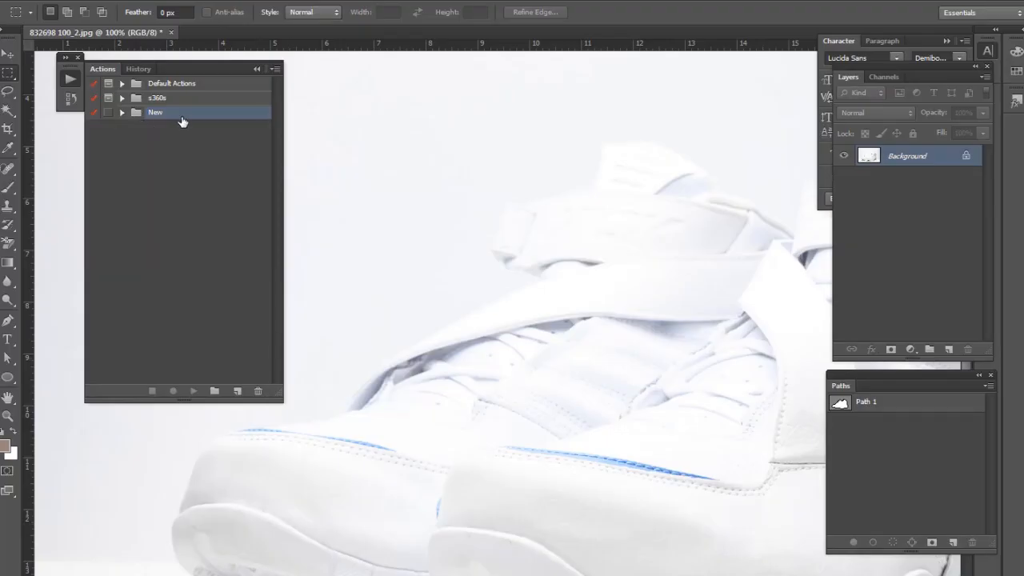
pyautogui.click(122, 113)
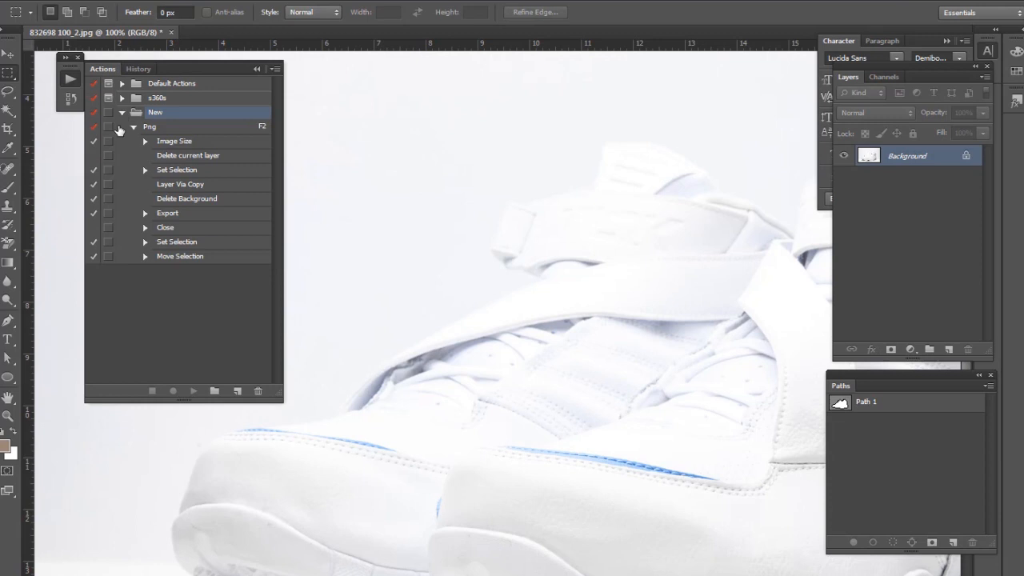
pyautogui.click(133, 126)
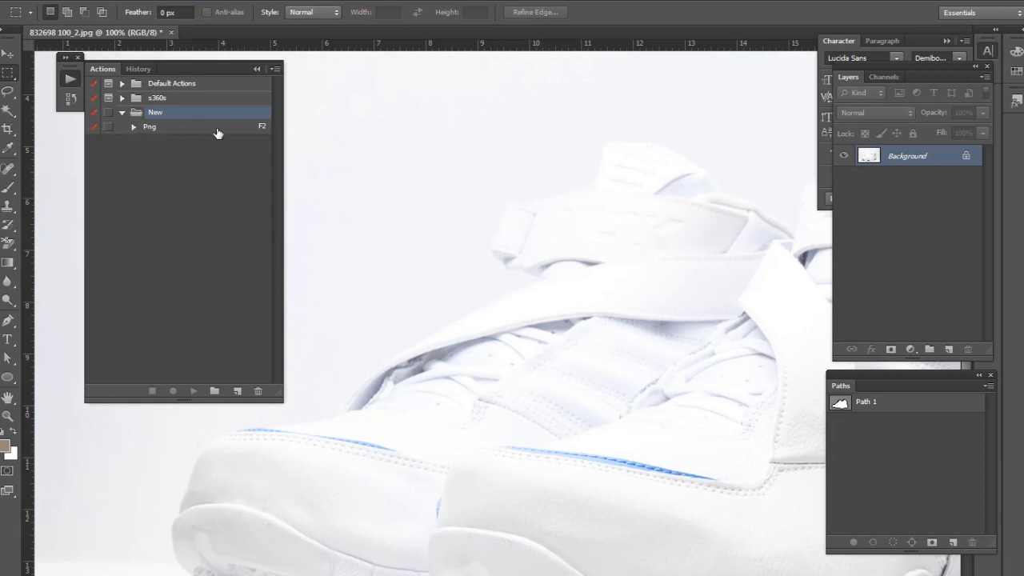
# - Expand the Default Actions set, look through Vignette, Frame Channel and Wood Frame, and collapse the set again
pyautogui.click(122, 83)
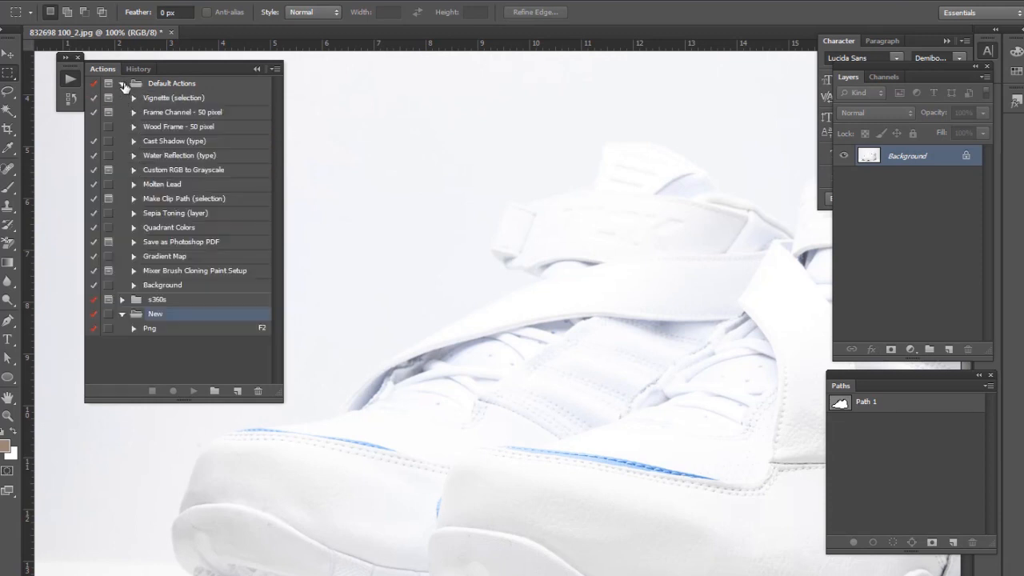
pyautogui.click(177, 100)
pyautogui.click(180, 112)
pyautogui.click(182, 127)
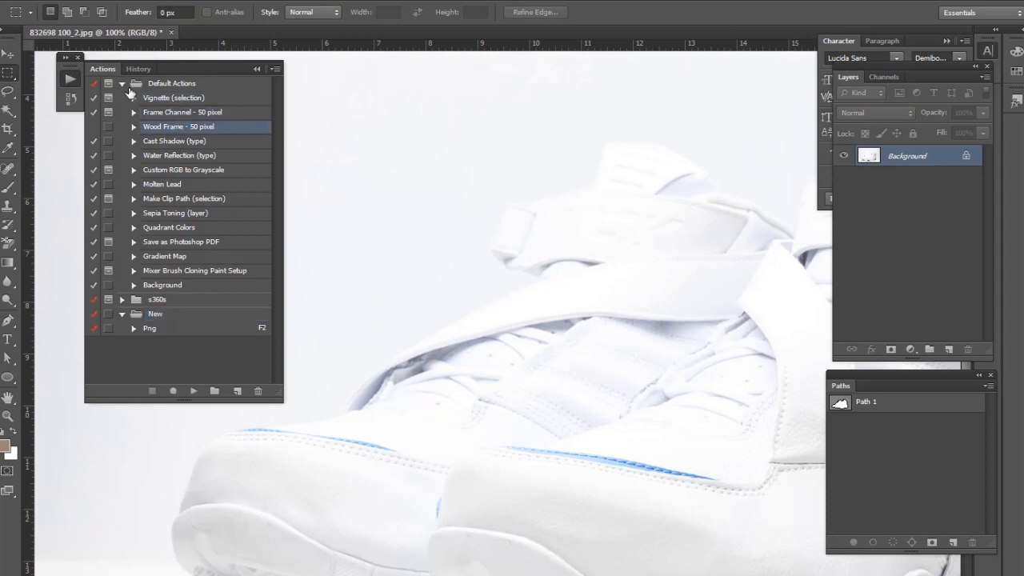
pyautogui.click(122, 83)
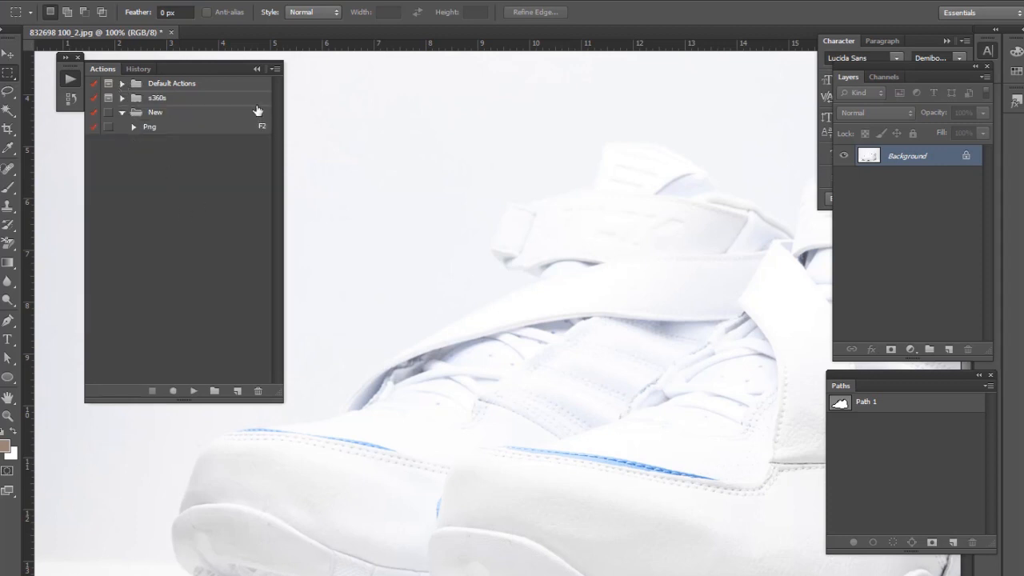
# - Look over the Actions panel's option list, dismiss it, and return to the article's numbered panel diagram in the browser
pyautogui.click(275, 68)
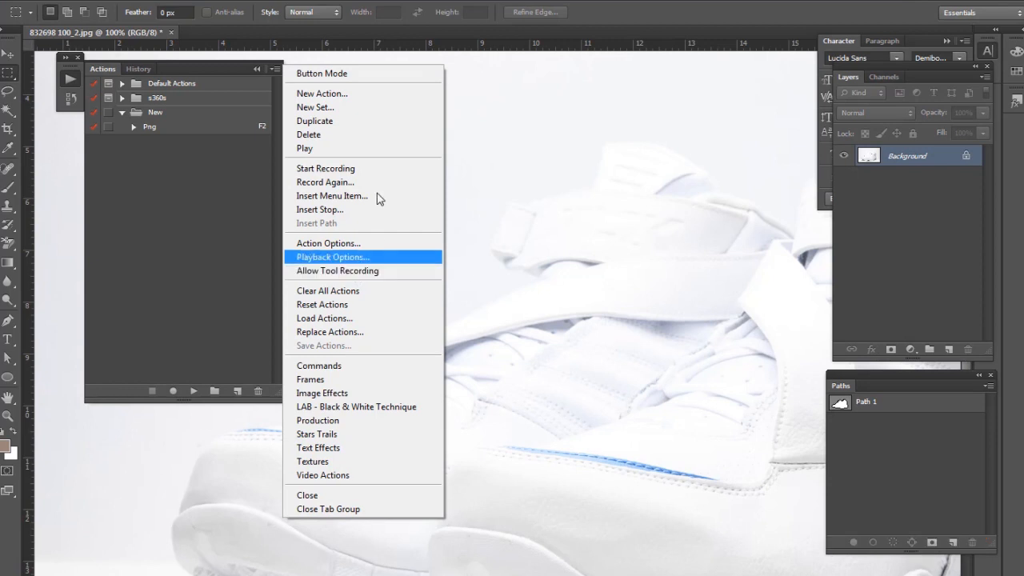
pyautogui.click(219, 254)
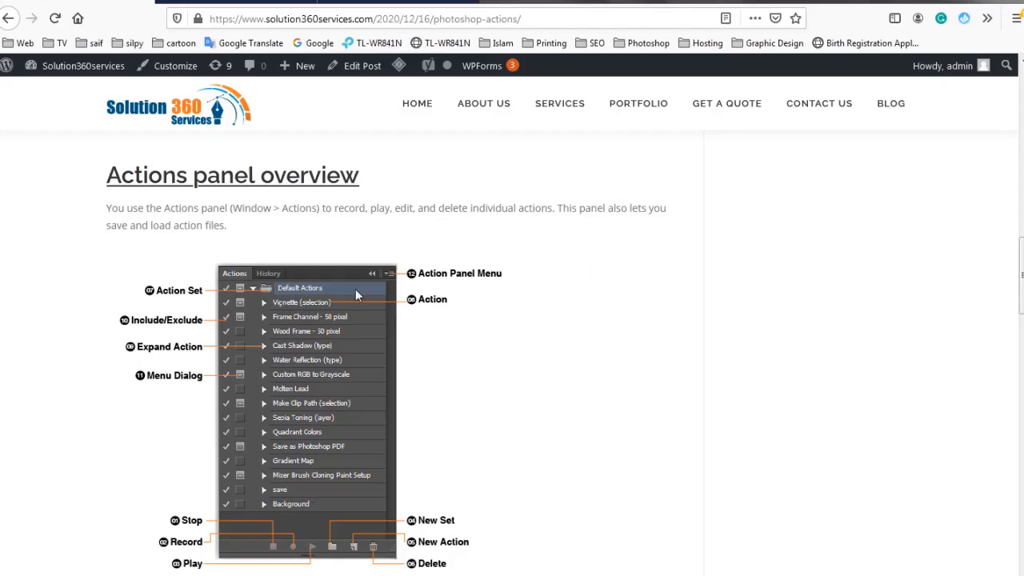
pyautogui.scroll(-5, 475, 341)
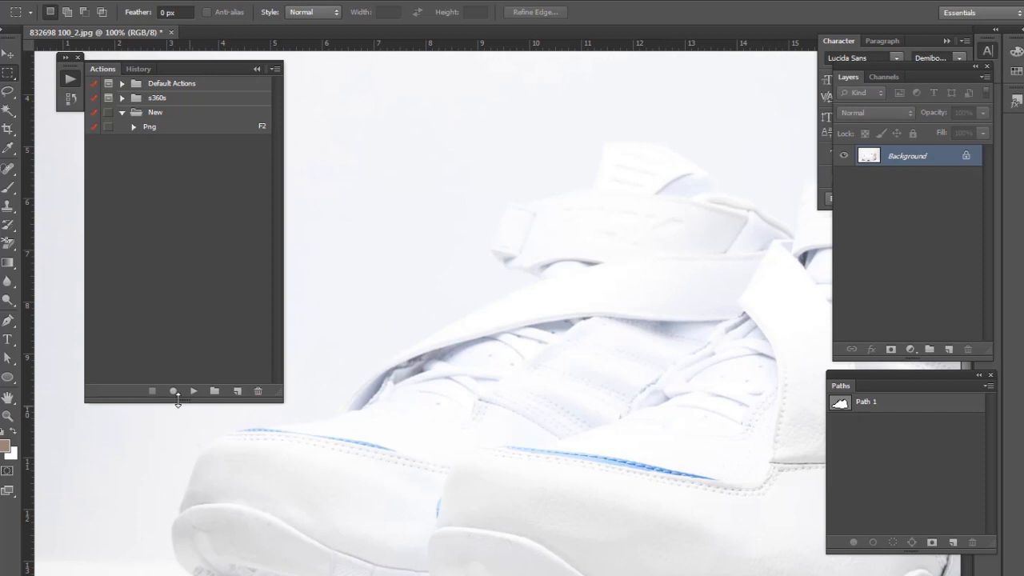
# - In Photoshop, start recording into the New set's Png action and draw a freehand Lasso selection across the rear shoe's front strap and the background
pyautogui.click(160, 129)
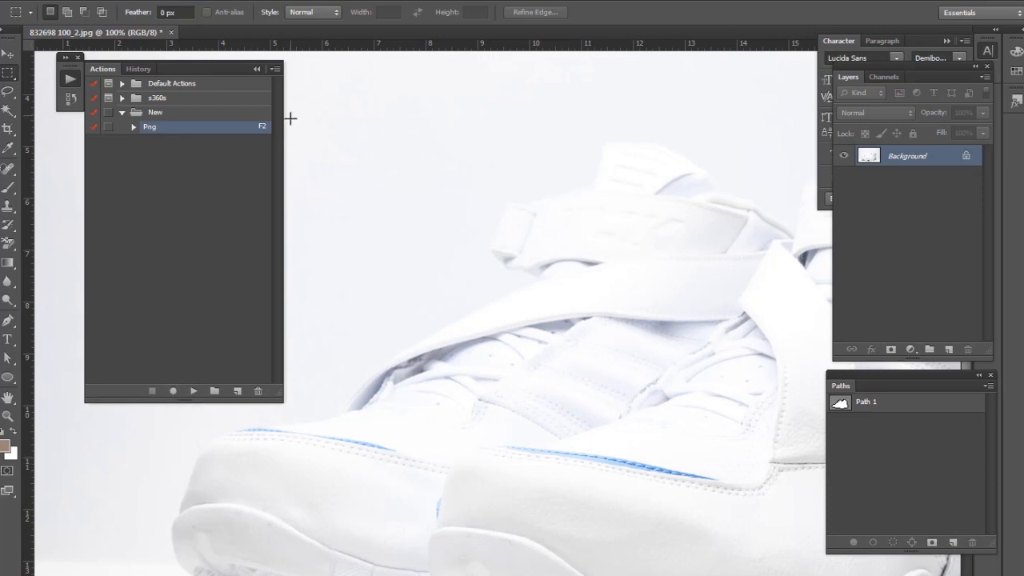
pyautogui.click(274, 69)
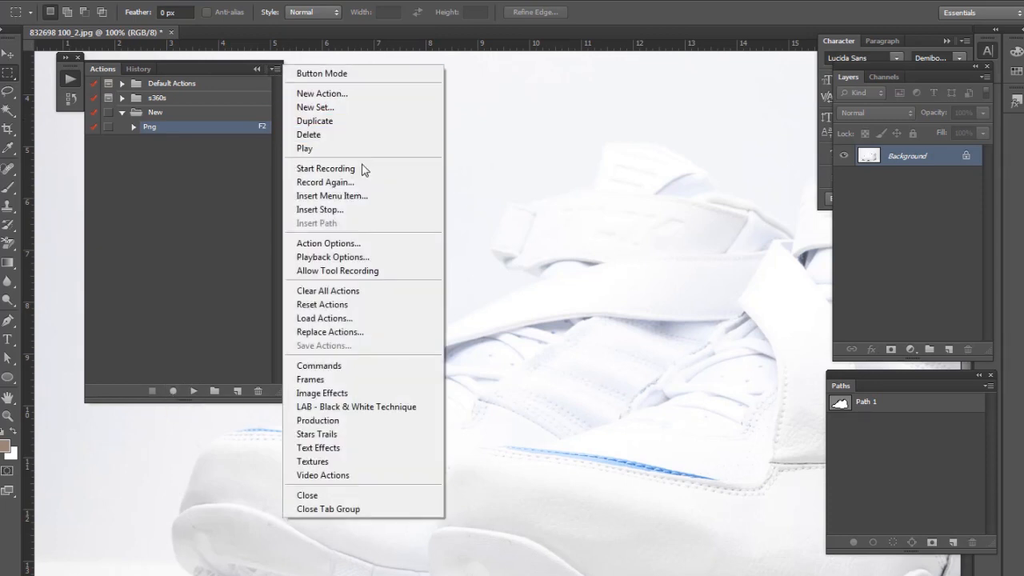
pyautogui.click(184, 334)
pyautogui.click(173, 391)
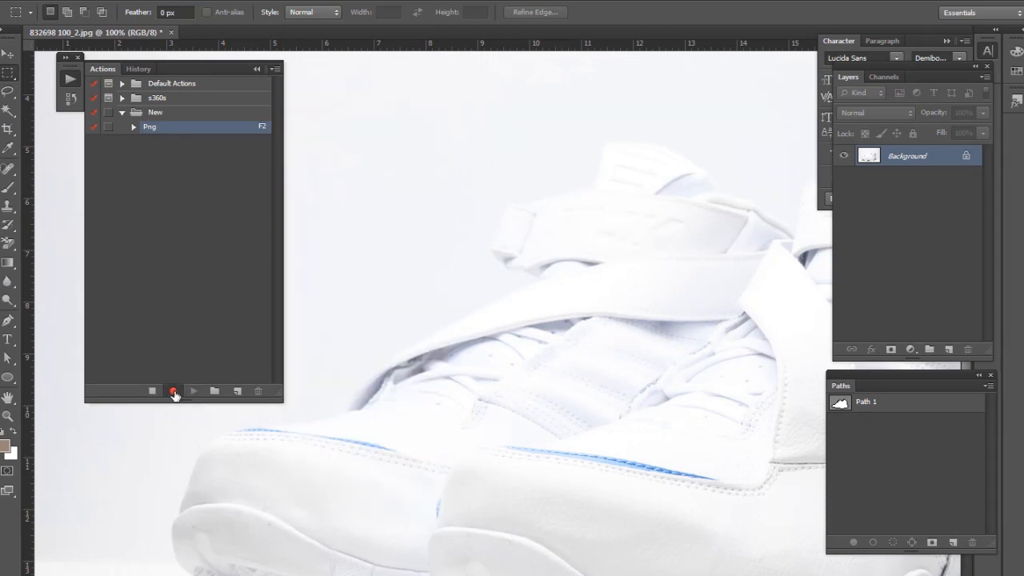
pyautogui.click(8, 90)
pyautogui.moveTo(364, 231)
pyautogui.mouseDown()
pyautogui.moveTo(509, 362)
pyautogui.moveTo(395, 201)
pyautogui.mouseUp()
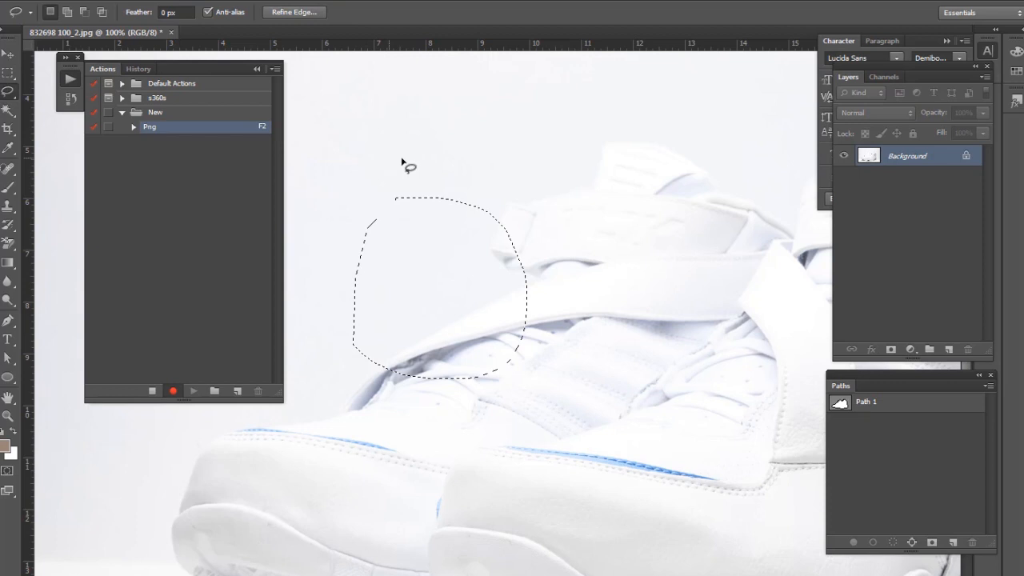
# - Expand the Png action to view its recorded commands, deselect the lasso area and stop recording
pyautogui.click(133, 127)
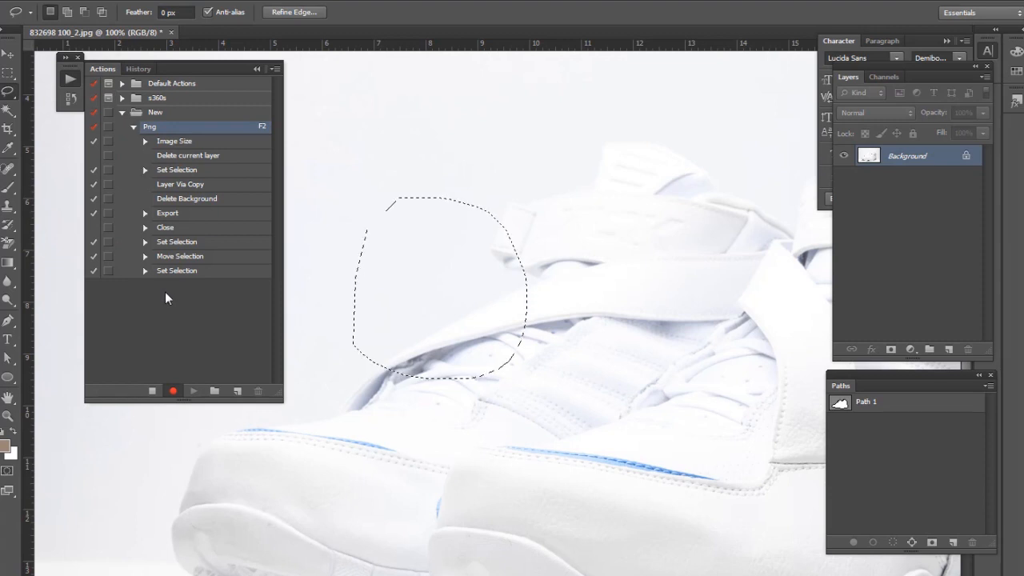
pyautogui.hotkey('ctrl', 'd')
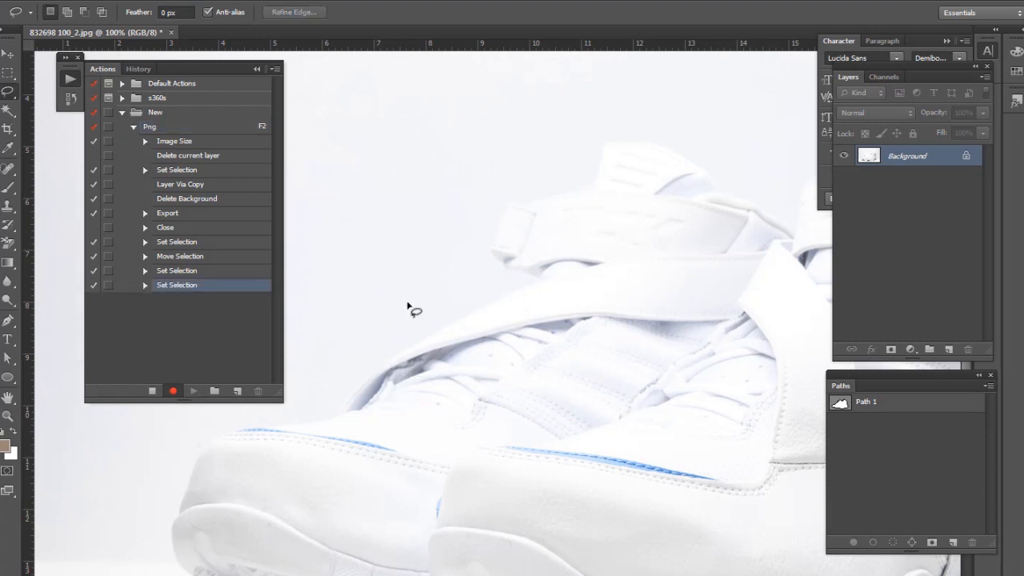
pyautogui.click(153, 391)
pyautogui.click(152, 391)
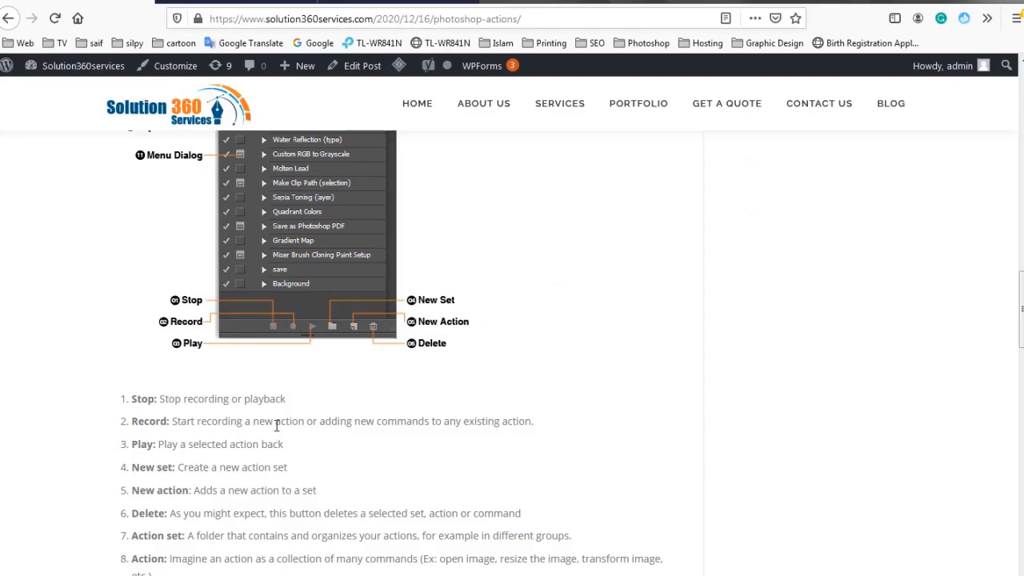
# - Read the article's numbered list of Actions panel controls and highlight the description of New action
pyautogui.scroll(-1, 219, 388)
pyautogui.scroll(-1, 219, 388)
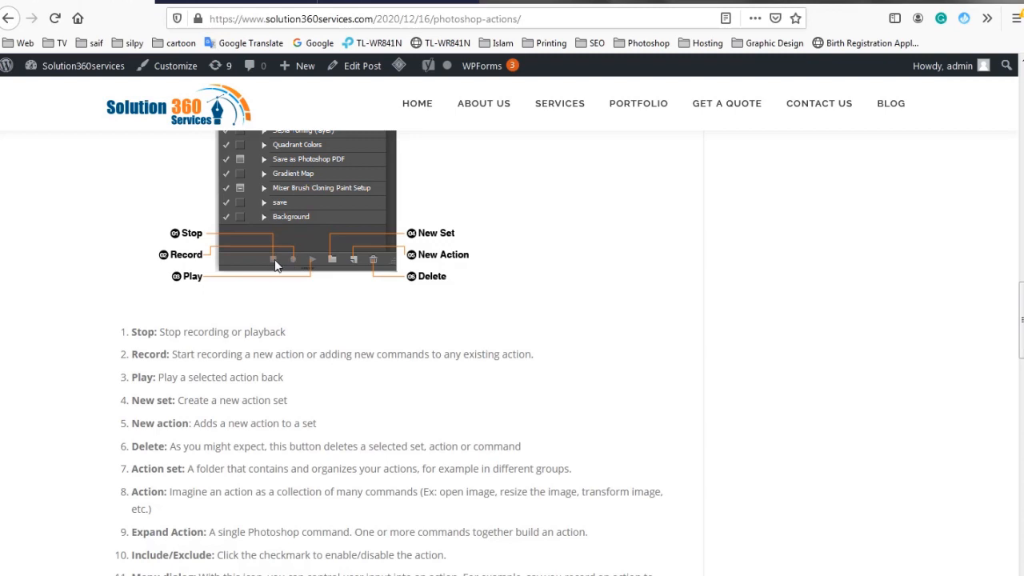
pyautogui.scroll(-1, 201, 351)
pyautogui.moveTo(199, 344); pyautogui.dragTo(322, 344)
pyautogui.scroll(1, 302, 264)
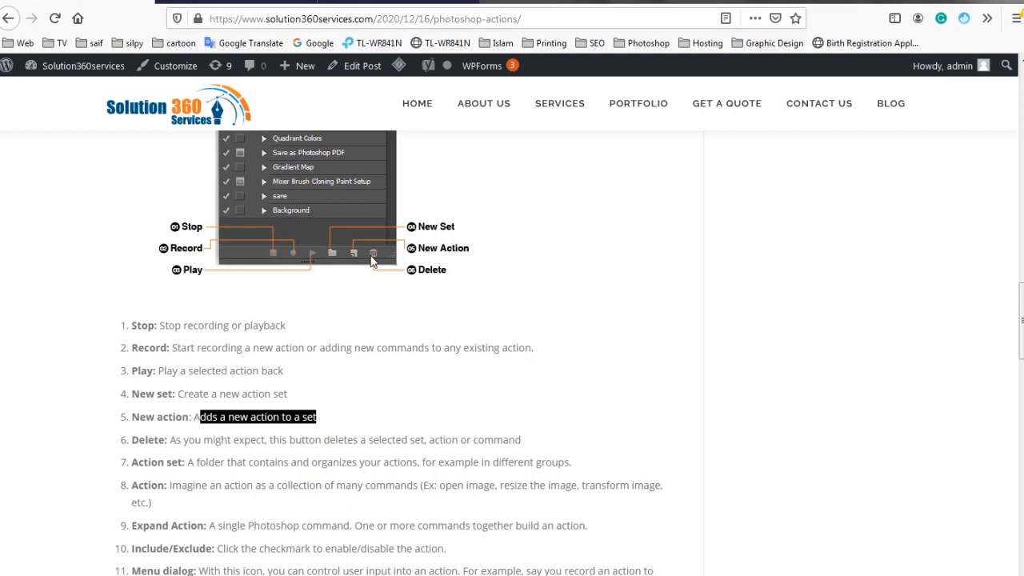
pyautogui.scroll(-2, 472, 390)
pyautogui.scroll(1, 473, 387)
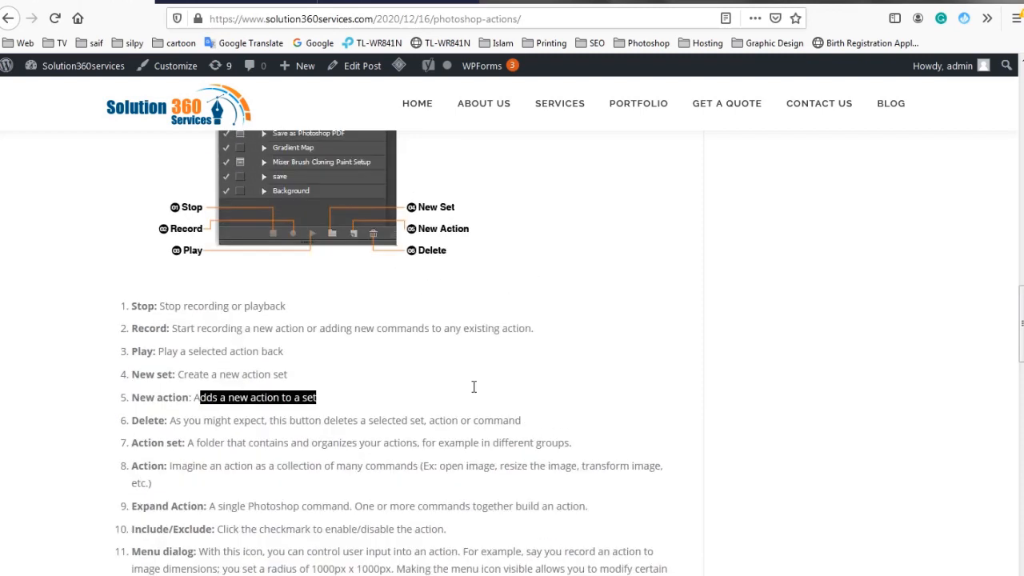
# - Look over the article's numbered panel diagram and list, and in Photoshop examine the recorded settings of the Png action's Image Size command
pyautogui.scroll(3, 474, 387)
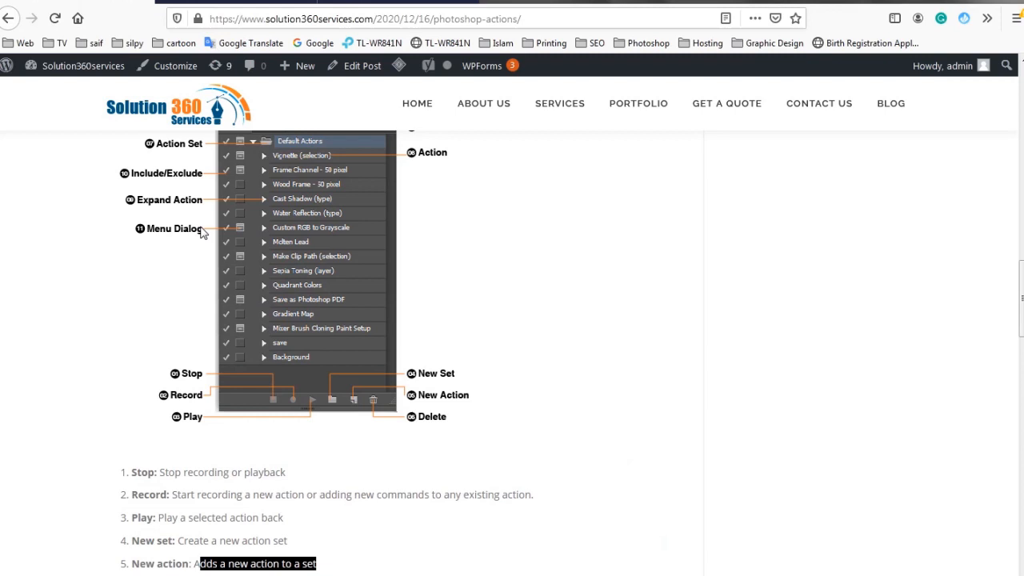
pyautogui.scroll(-5, 296, 342)
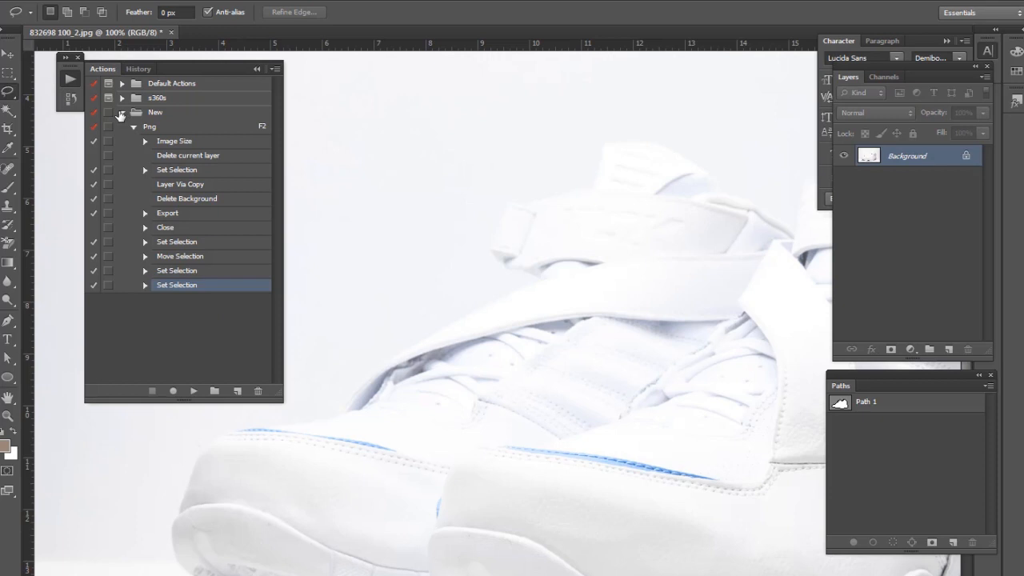
pyautogui.click(191, 142)
pyautogui.click(145, 142)
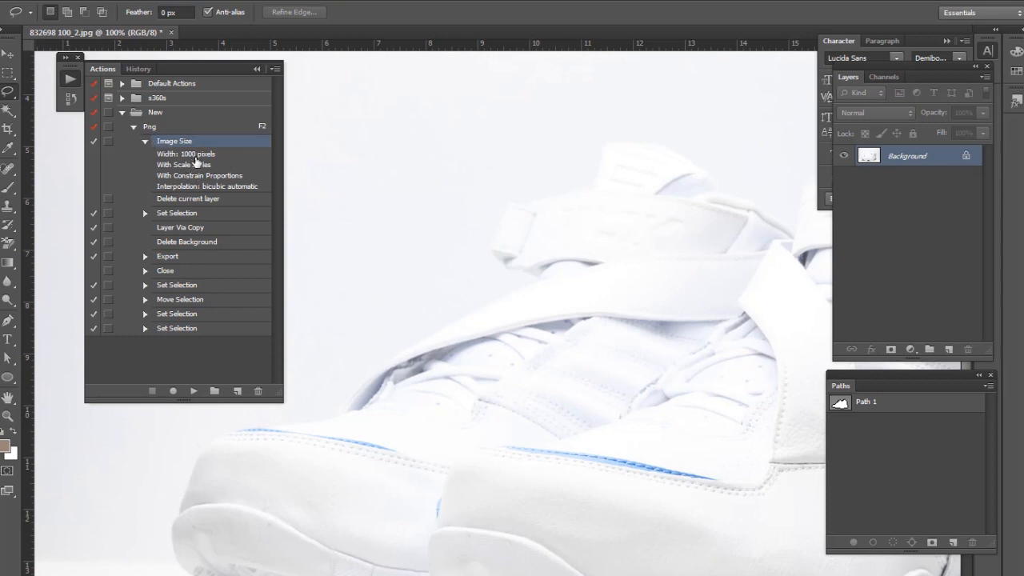
pyautogui.click(146, 141)
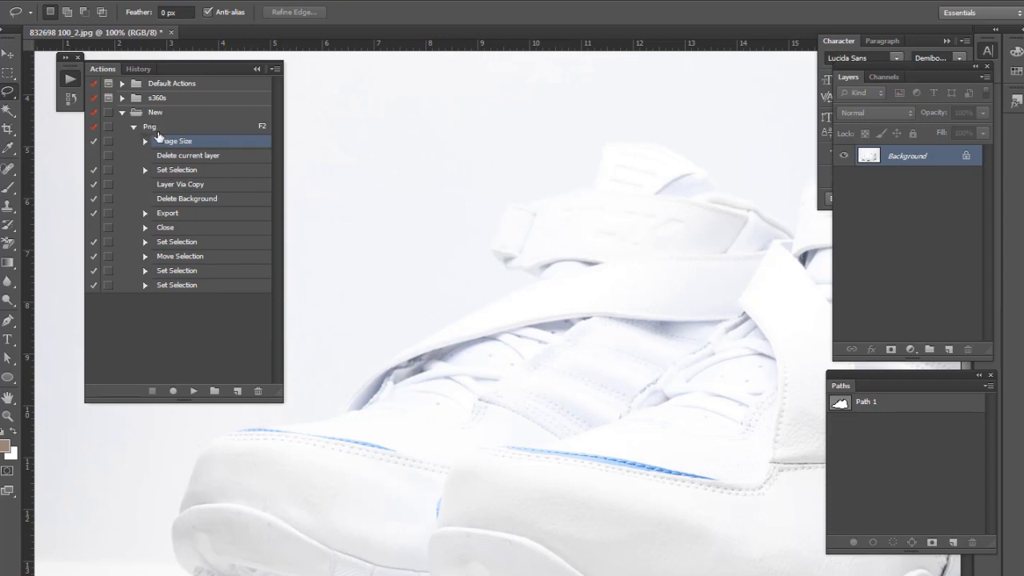
pyautogui.click(144, 141)
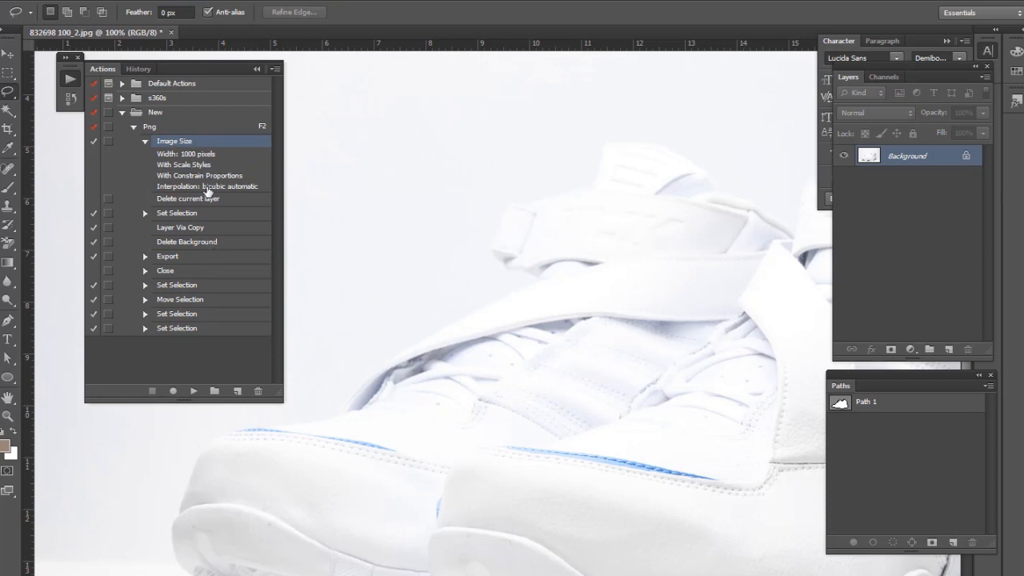
pyautogui.click(145, 142)
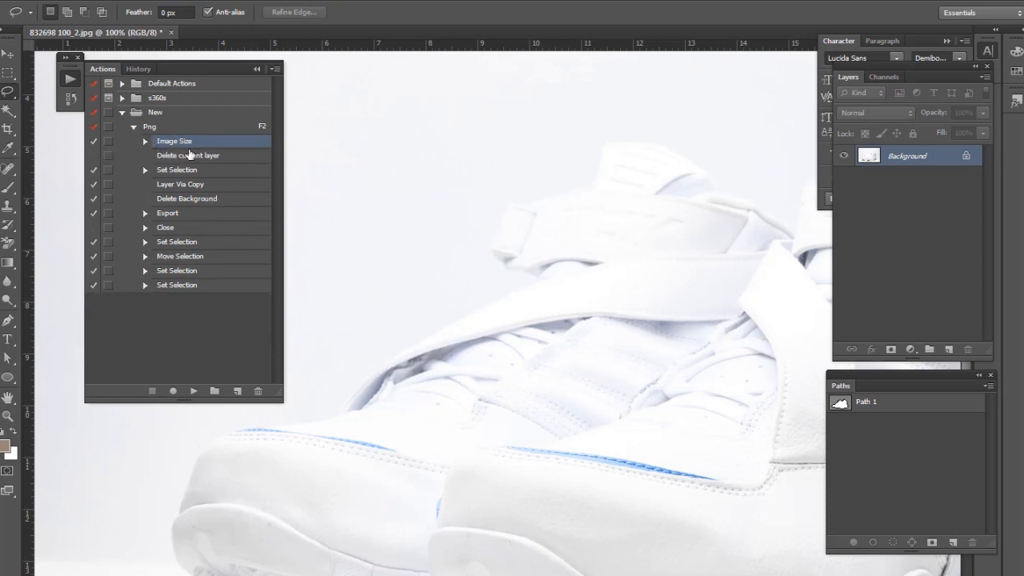
# - Turn on the dialog toggle for Image Size and play the Png action with a width of 500 pixels, stopping at the Move command
pyautogui.click(109, 141)
pyautogui.click(159, 128)
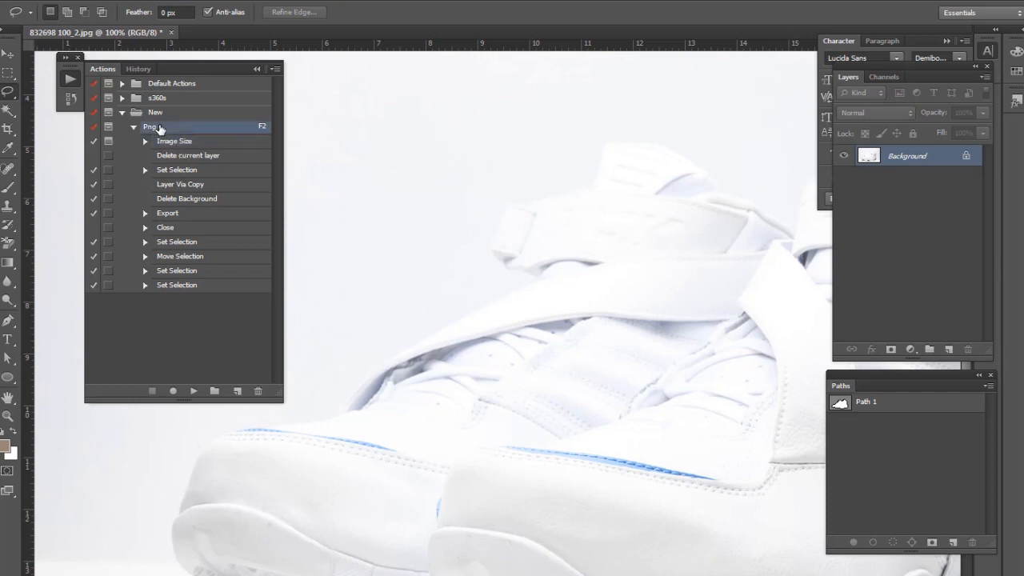
pyautogui.click(193, 391)
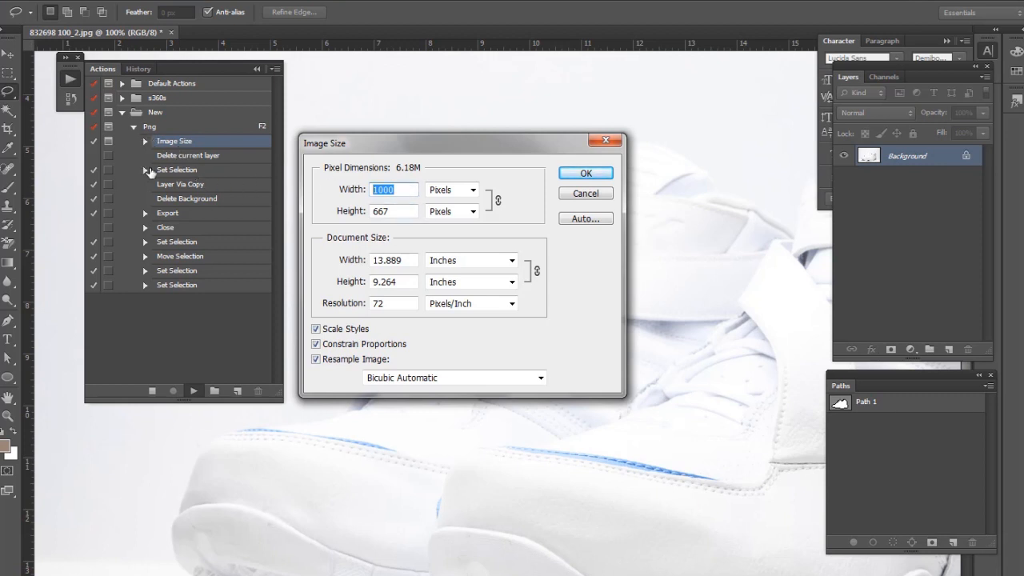
pyautogui.write('500')
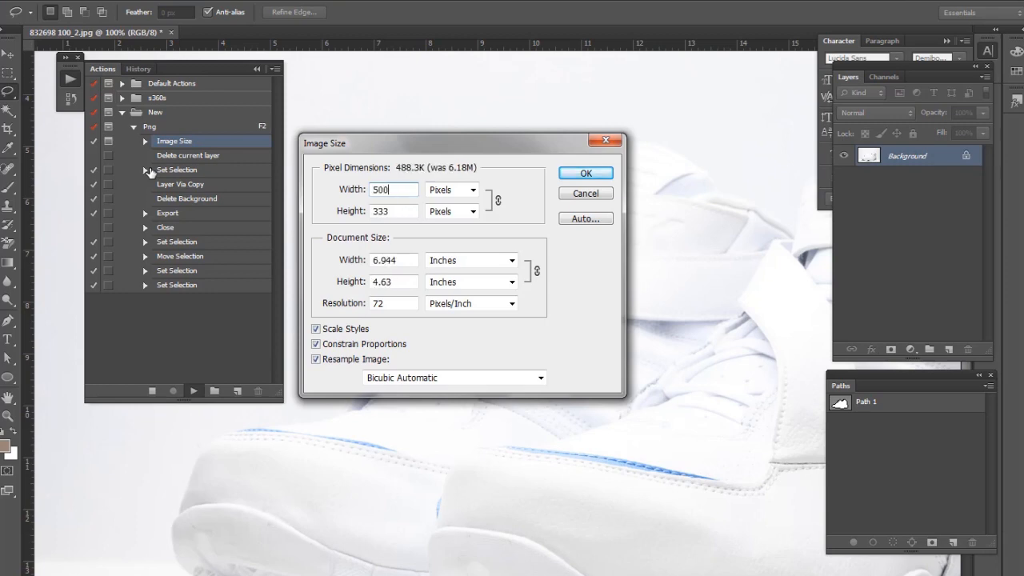
pyautogui.click(591, 174)
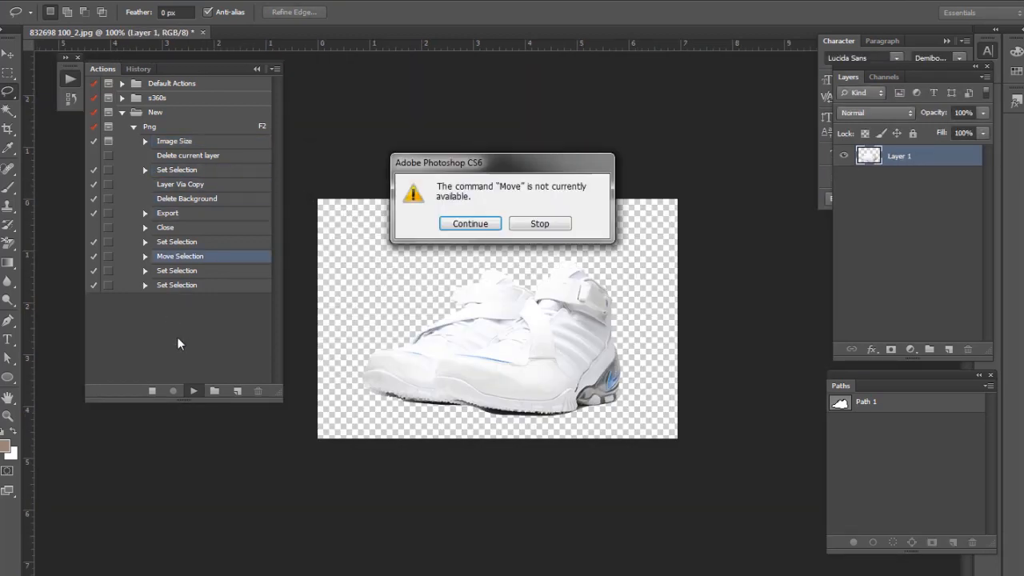
pyautogui.click(542, 224)
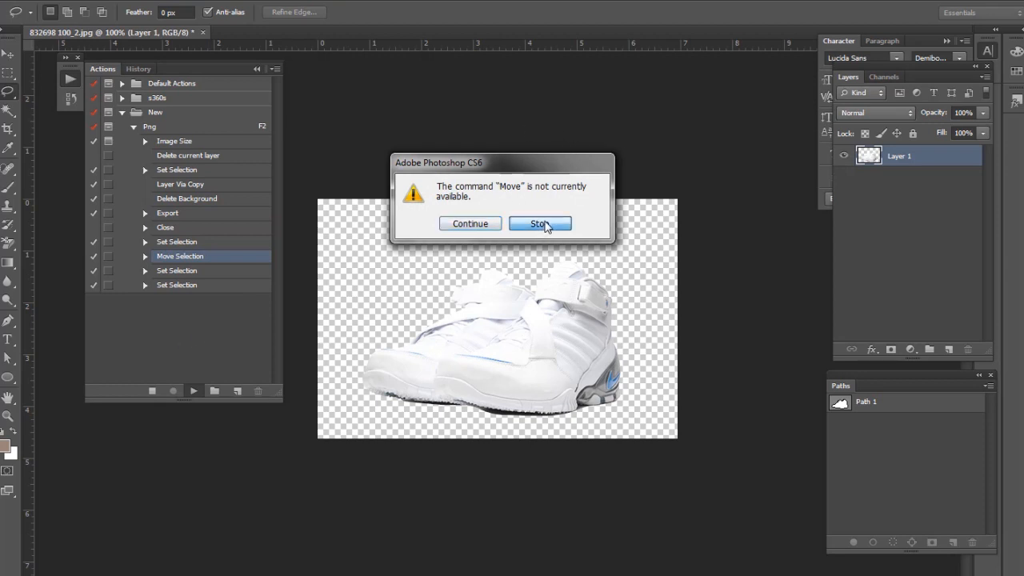
# - Delete the last four commands, from the Set Selection after Close through the final Set Selection, from the Png action
pyautogui.click(178, 241)
pyautogui.keyDown('shift'); pyautogui.click(189, 286); pyautogui.keyUp('shift')
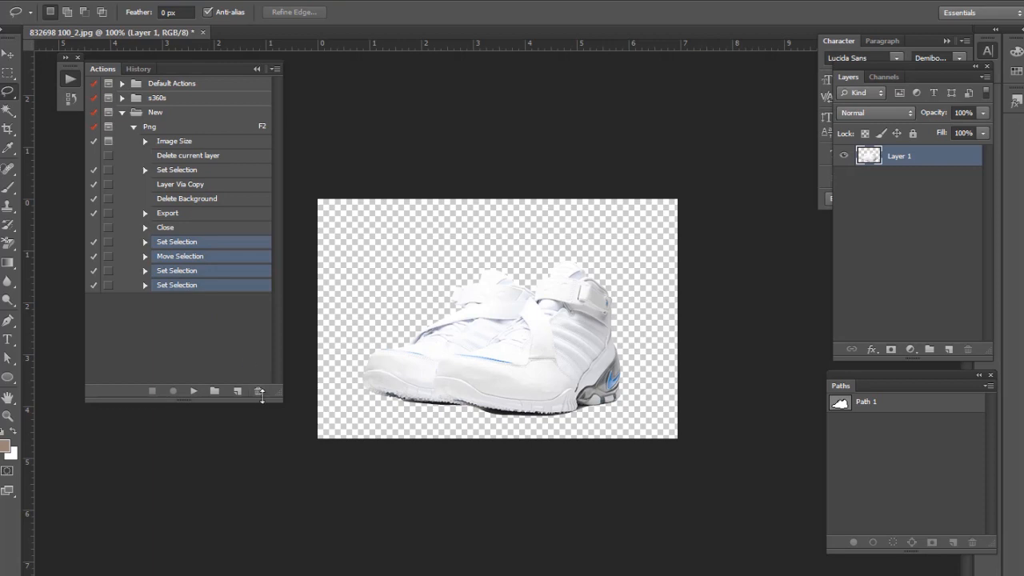
pyautogui.click(260, 392)
pyautogui.click(480, 225)
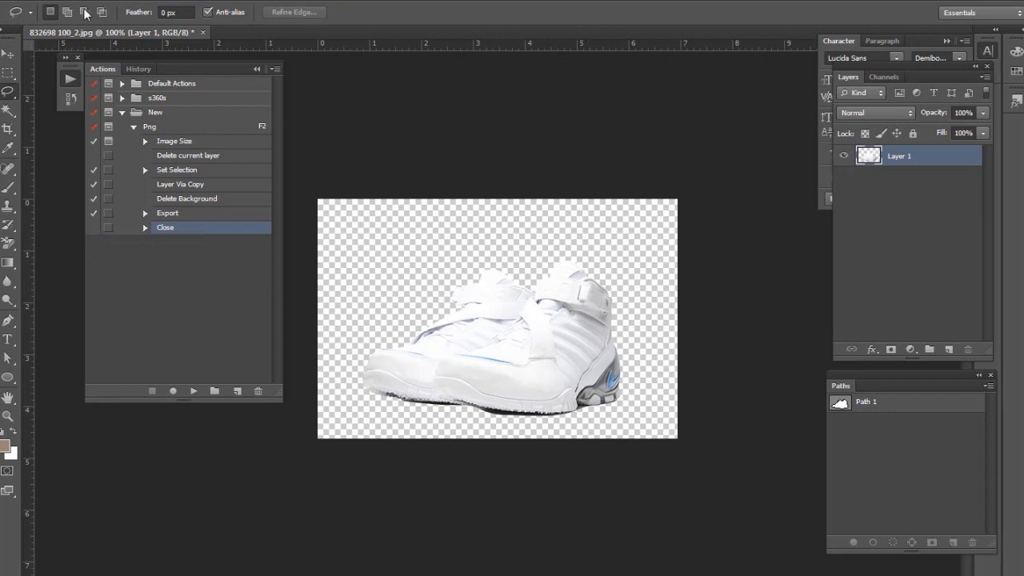
# - Open AJ4114 004_1 from the Jpg folder and select the Png action
pyautogui.click(23, 2)
pyautogui.click(48, 60)
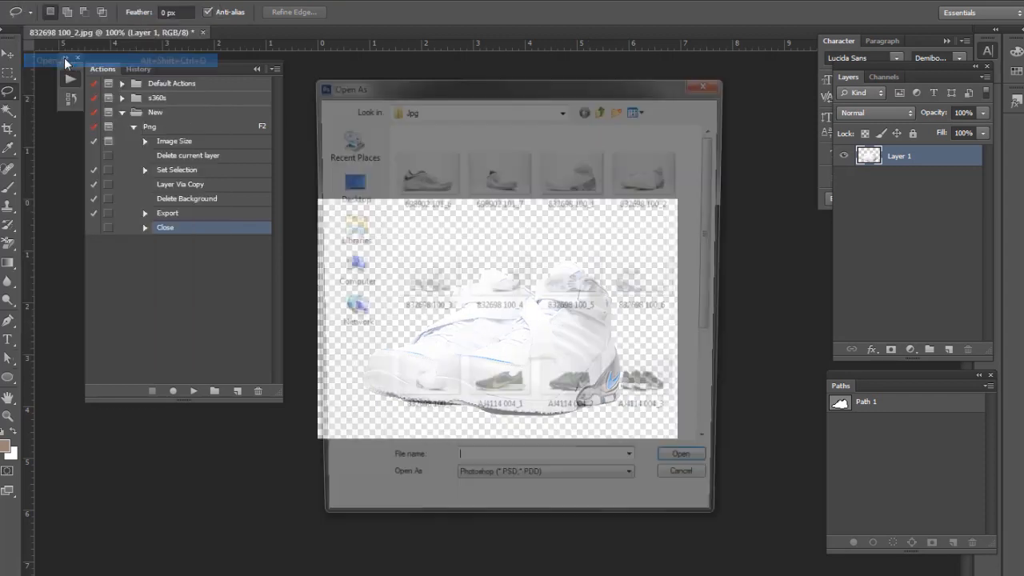
pyautogui.doubleClick(555, 248)
pyautogui.click(22, 3)
pyautogui.click(50, 19)
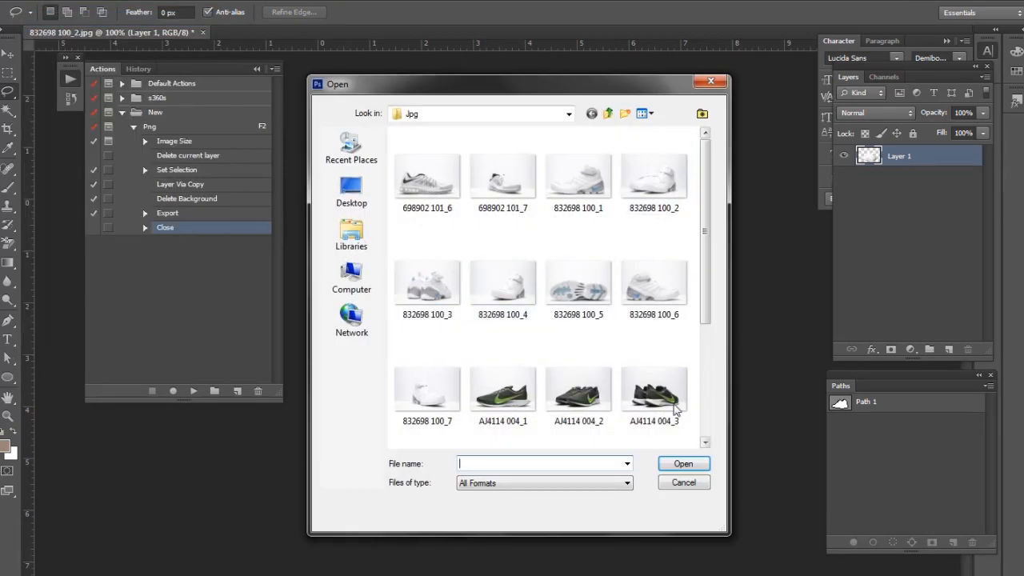
pyautogui.doubleClick(502, 396)
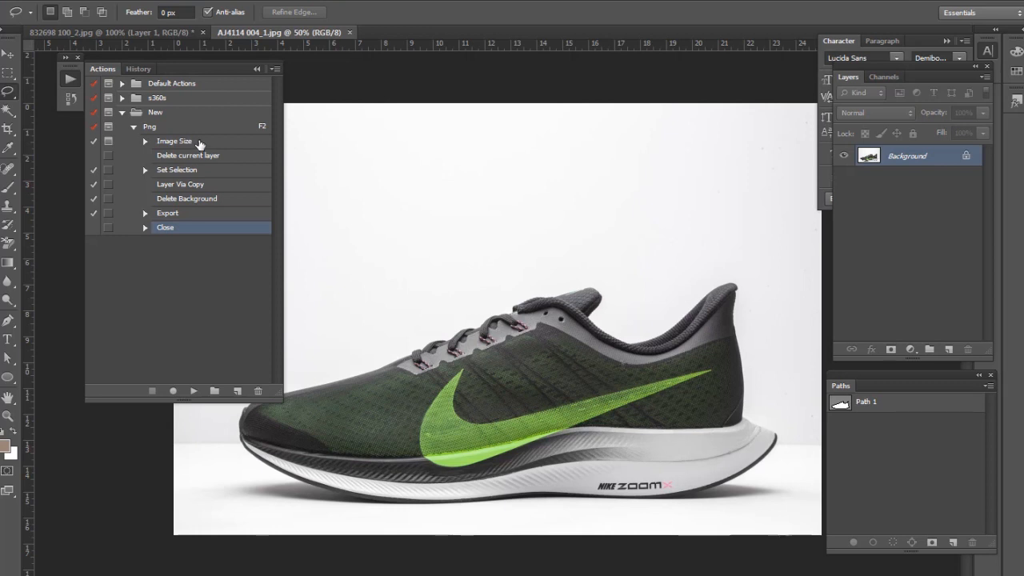
pyautogui.click(194, 130)
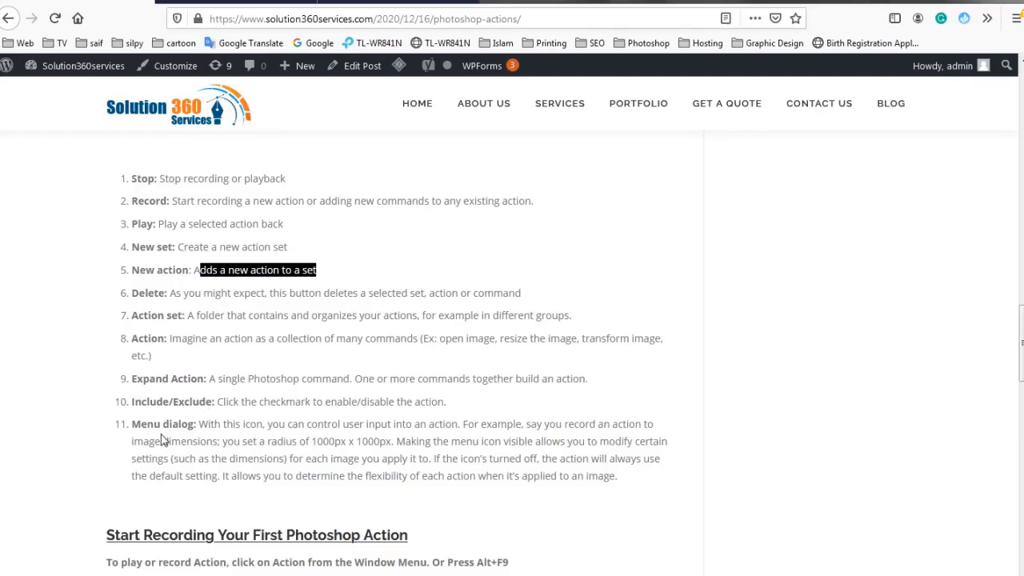
# - In the browser article, highlight parts of the Menu dialog item and read its explanation
pyautogui.moveTo(161, 423); pyautogui.dragTo(192, 424)
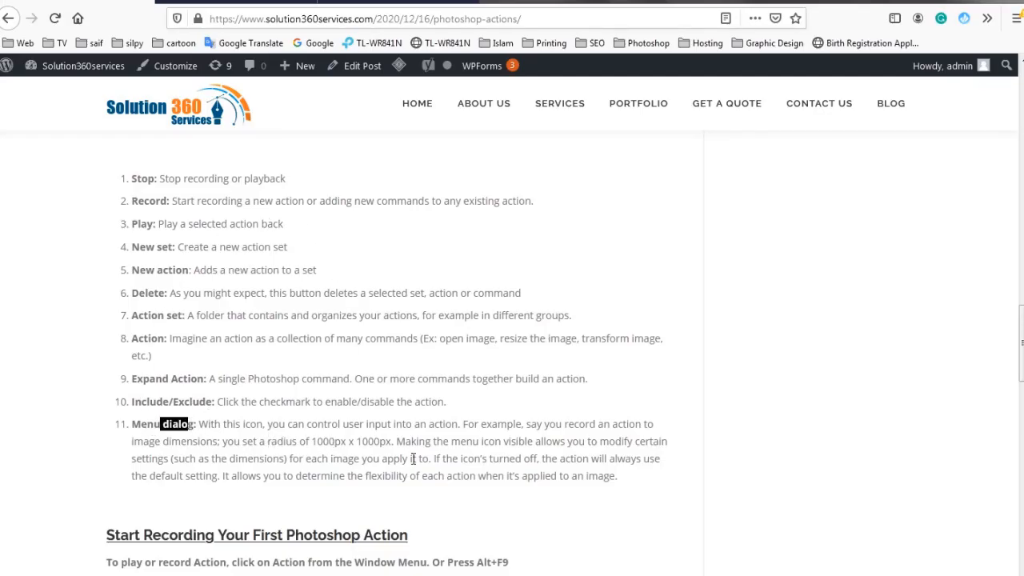
pyautogui.moveTo(400, 458); pyautogui.dragTo(552, 459)
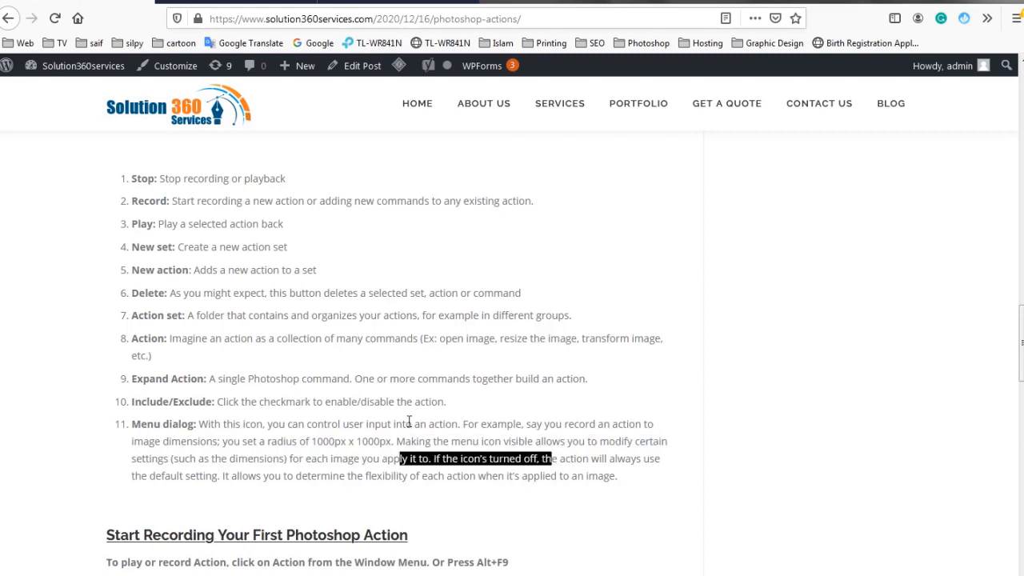
pyautogui.scroll(-3, 405, 421)
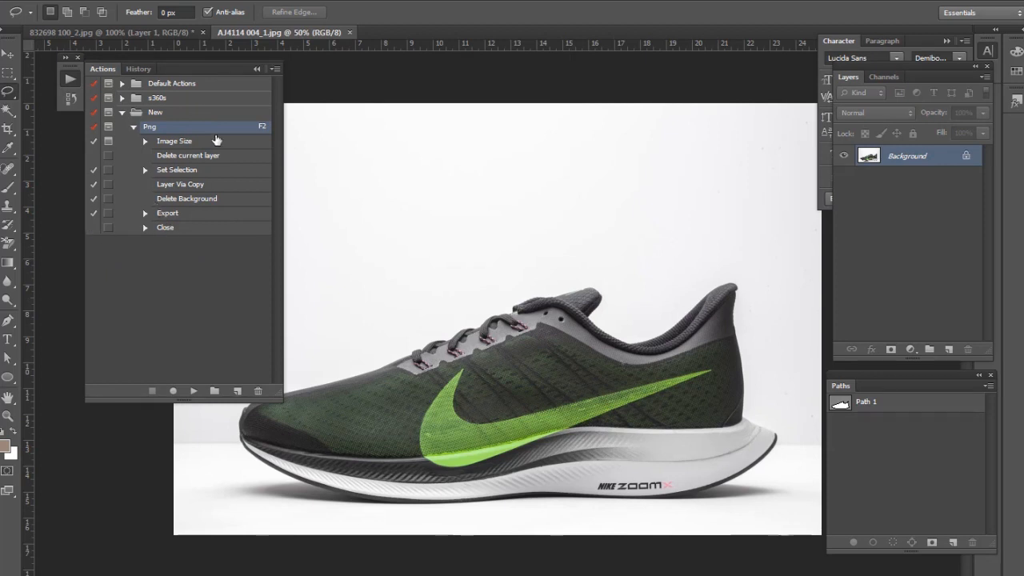
# - In Photoshop, exclude the Image Size command from the Png action and play the action on AJ4114 004_1.jpg
pyautogui.click(94, 142)
pyautogui.click(194, 390)
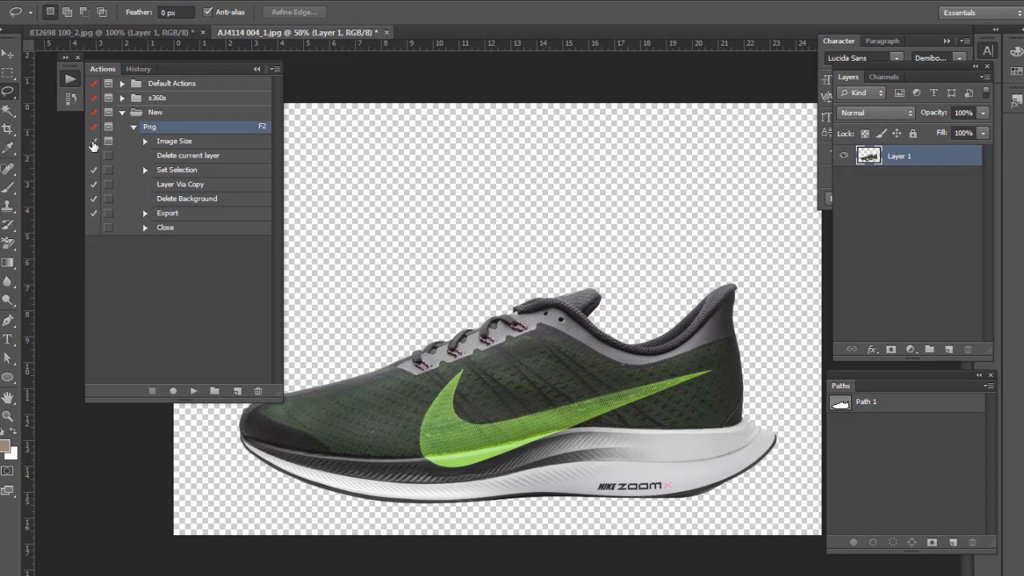
# - Play the re-enabled Image Size command, cancel its size dialog and turn off the command's dialog toggle
pyautogui.click(172, 142)
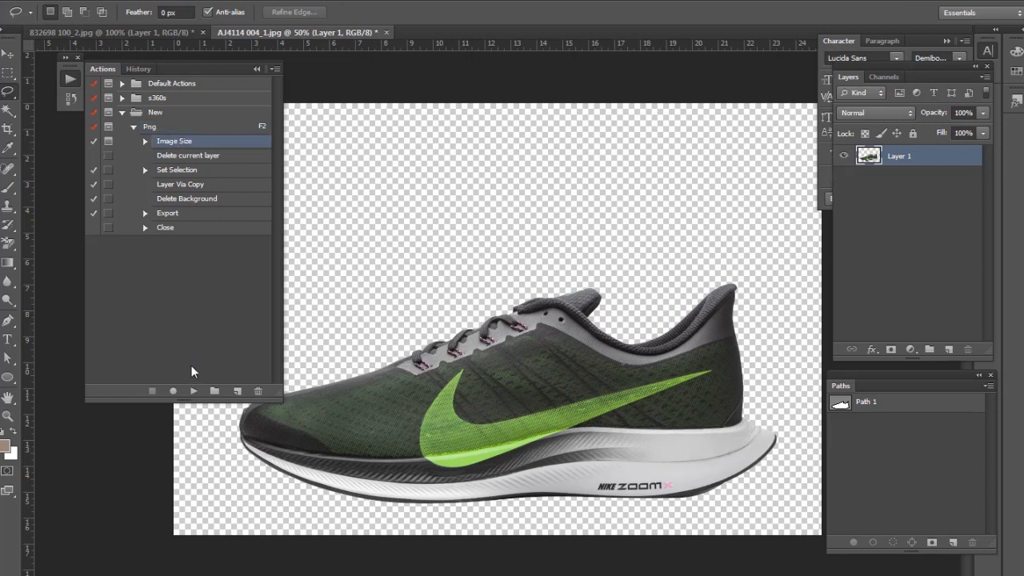
pyautogui.click(193, 391)
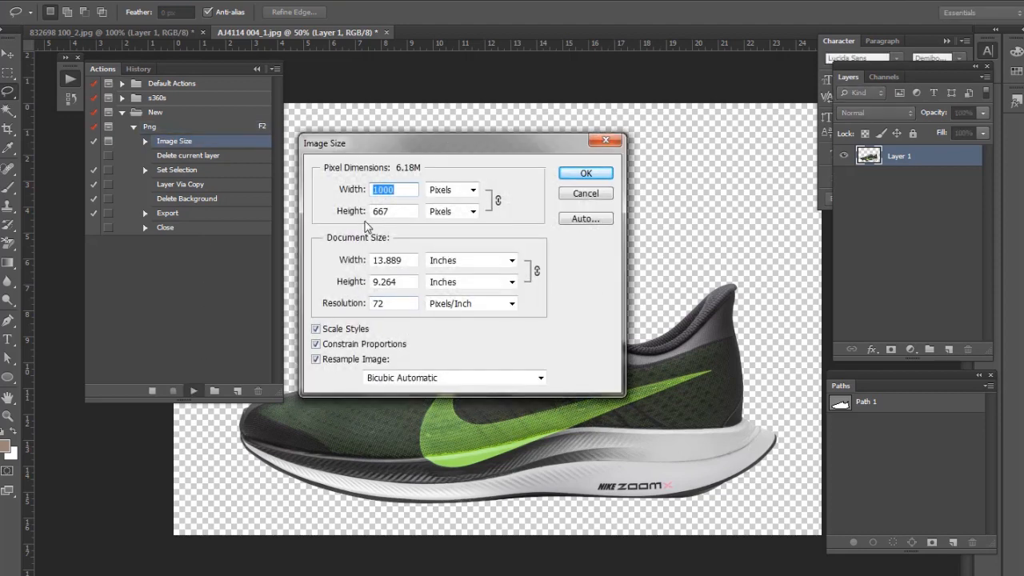
pyautogui.click(594, 194)
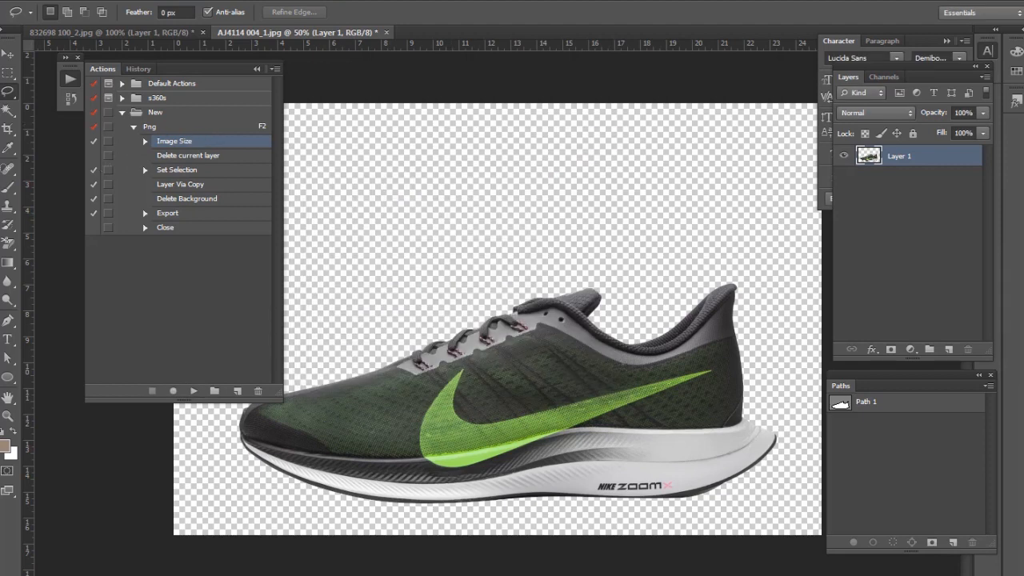
# - Return to the browser article and highlight part of the heading Start Recording Your First Photoshop Action
pyautogui.hotkey('alt', 'Tab')
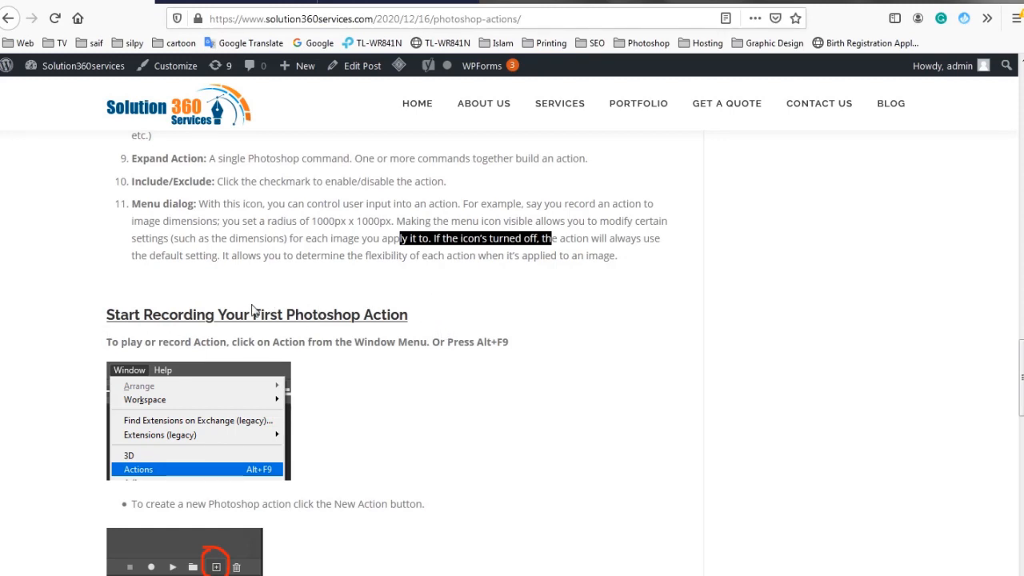
pyautogui.moveTo(181, 315); pyautogui.dragTo(334, 312)
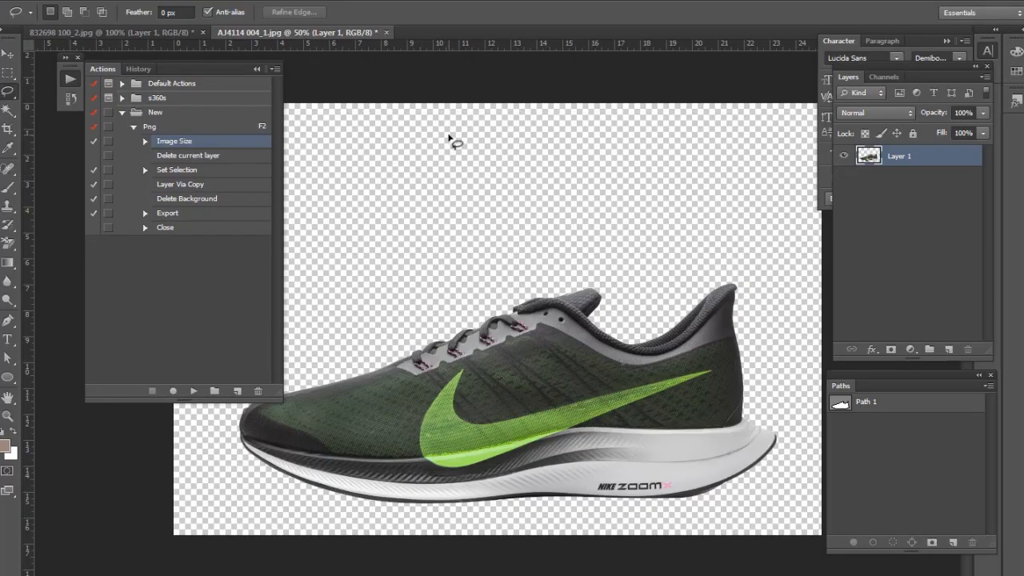
# - In Photoshop, close the Actions panel and both open shoe images without saving the changes
pyautogui.click(78, 57)
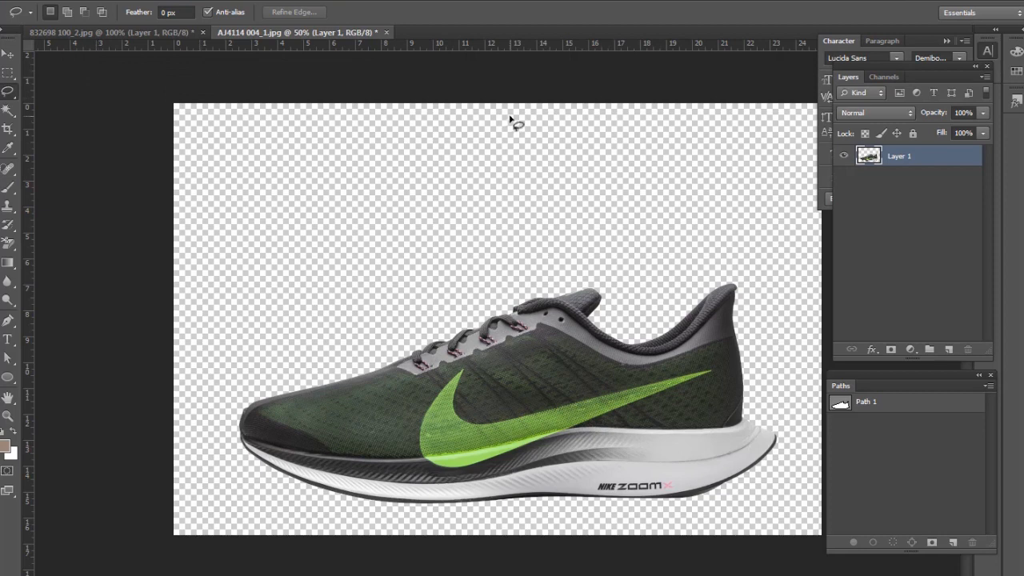
pyautogui.hotkey('ctrl', 'w')
pyautogui.click(525, 224)
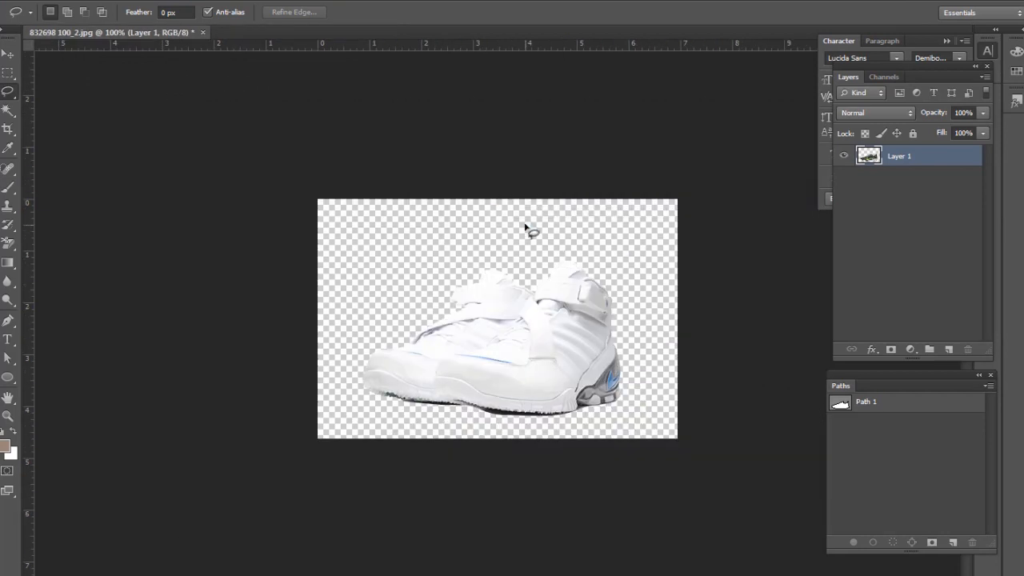
pyautogui.hotkey('ctrl', 'w')
pyautogui.click(525, 224)
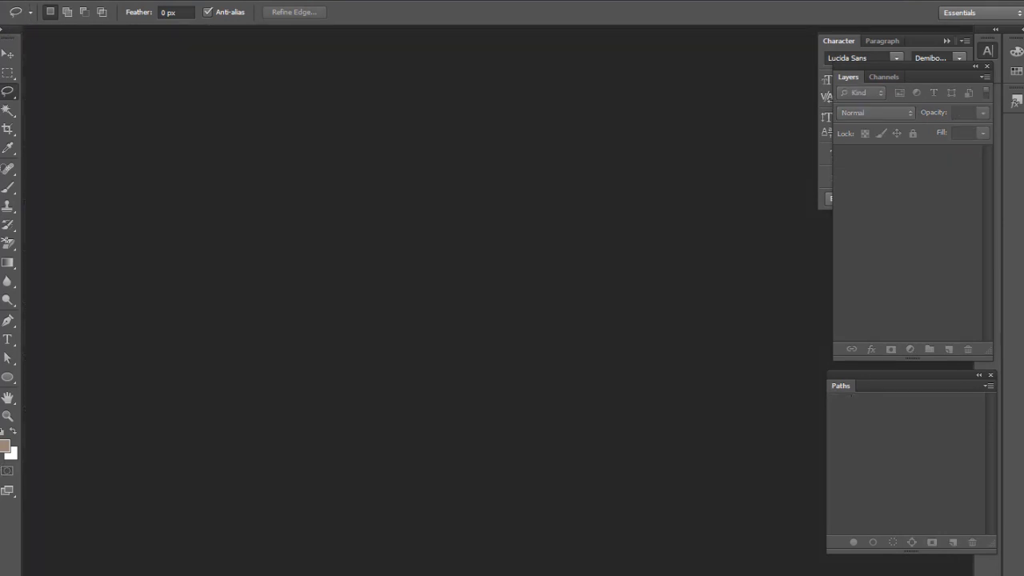
# - Open the image AJ4114 004_2 from the Jpg folder
pyautogui.hotkey('alt', 'f')
pyautogui.press('Down')
pyautogui.press('Return')
pyautogui.doubleClick(593, 416)
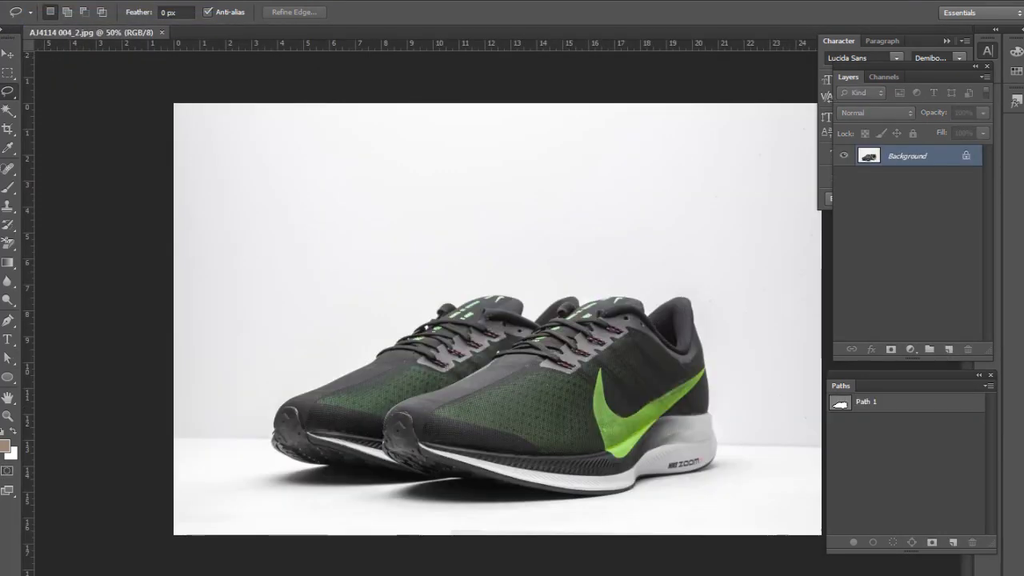
# - Show the Actions panel again and collapse the New set
pyautogui.hotkey('alt', 'w')
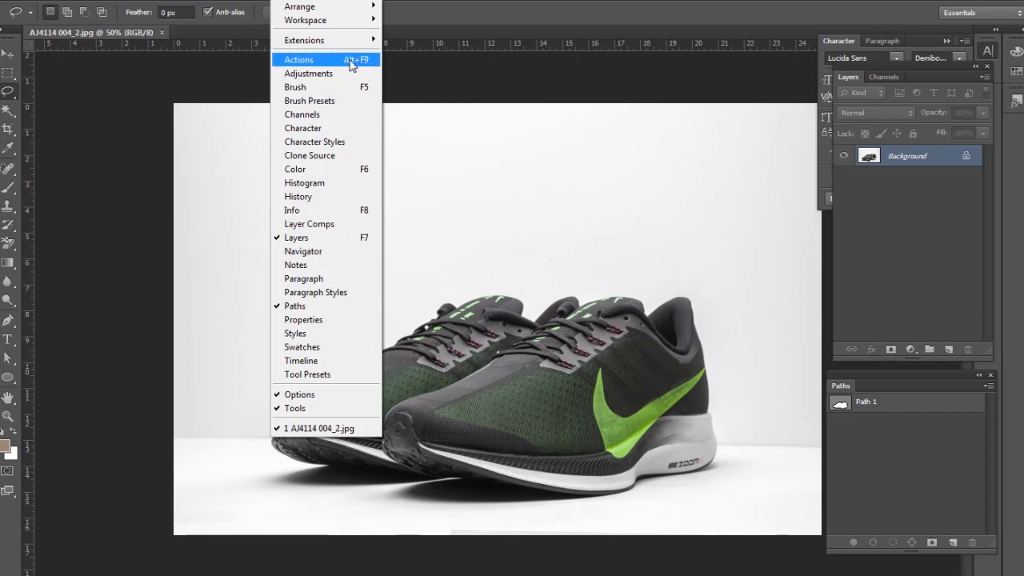
pyautogui.press('Escape')
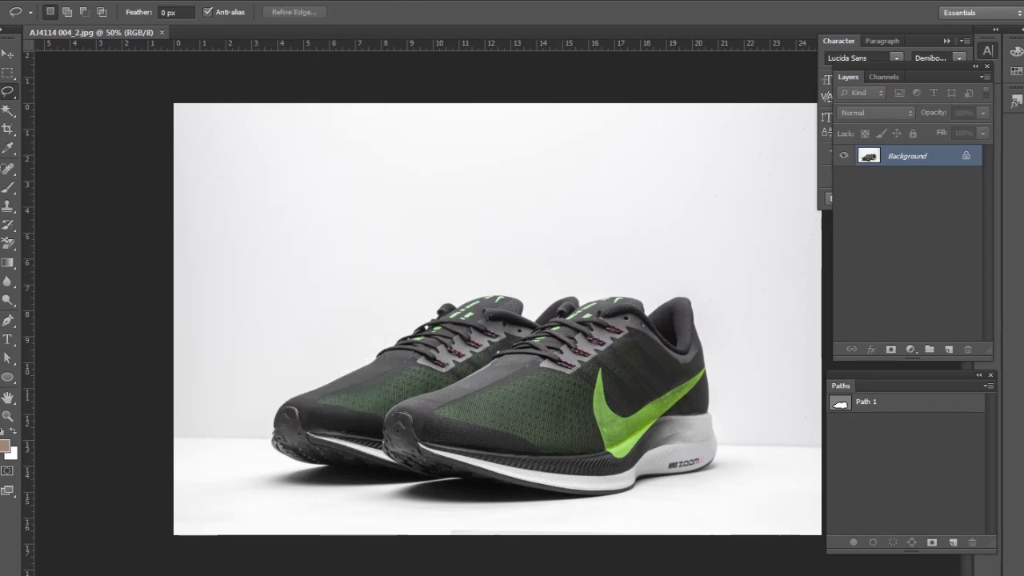
pyautogui.hotkey('alt', 'w')
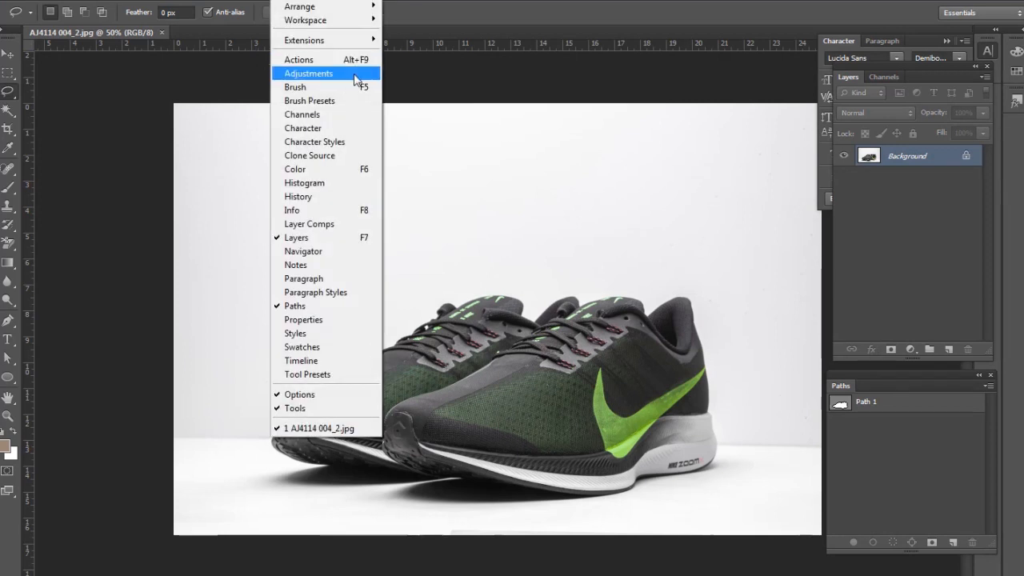
pyautogui.click(361, 69)
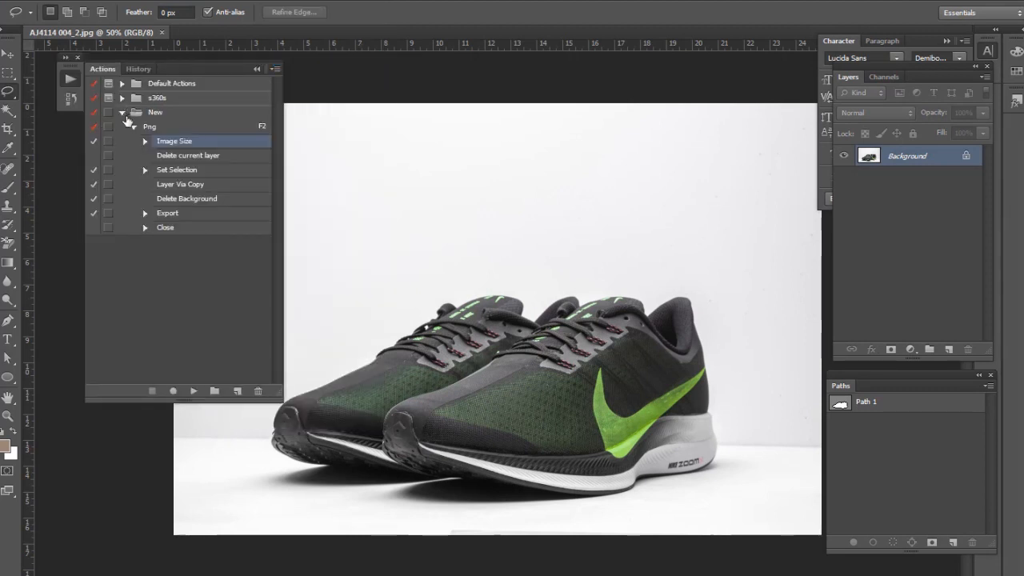
pyautogui.click(122, 112)
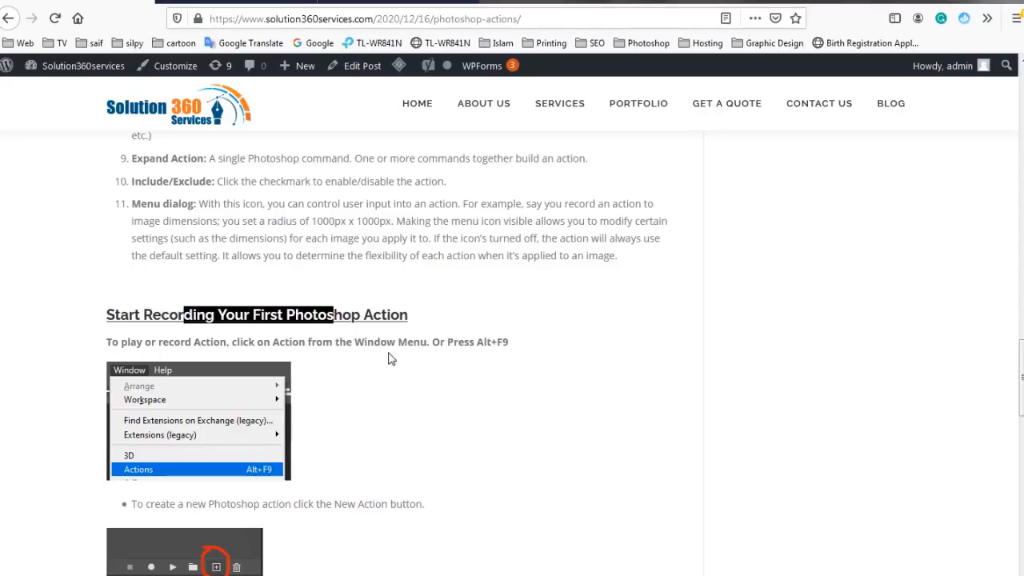
# - Create an action set named new action and collapse it in the Actions panel
pyautogui.scroll(-3, 391, 359)
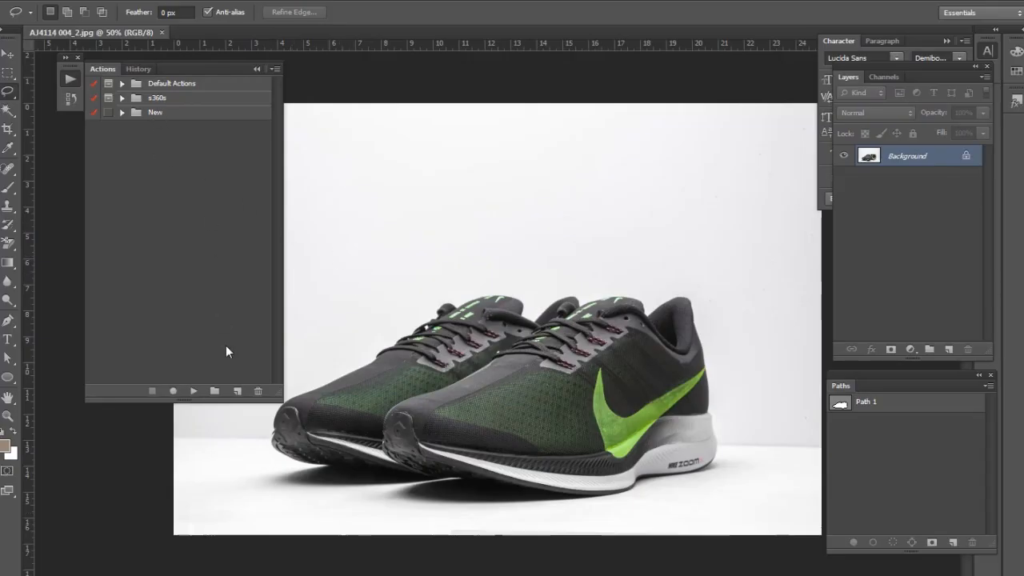
pyautogui.click(214, 392)
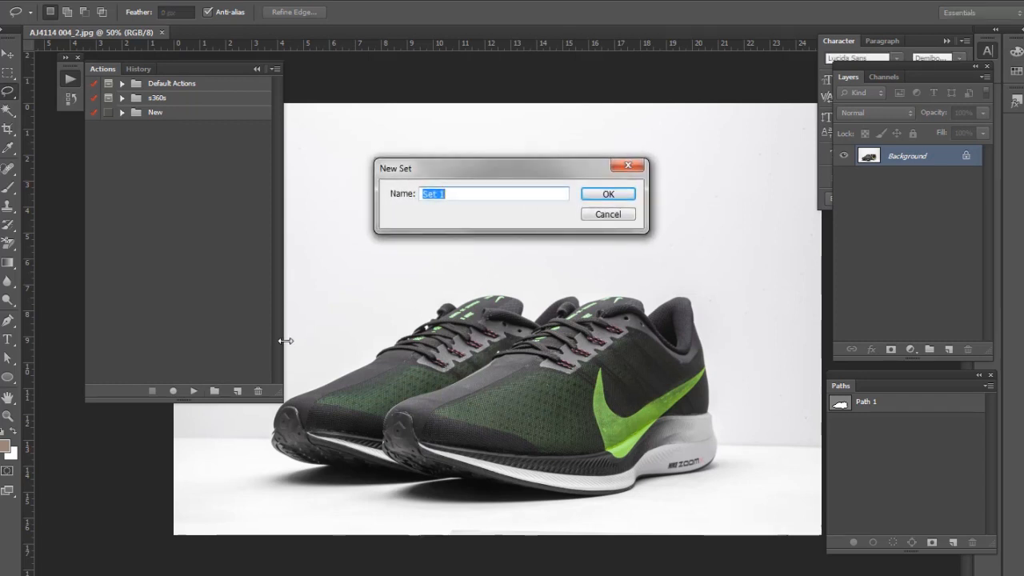
pyautogui.write('ne')
pyautogui.press('BackSpace')
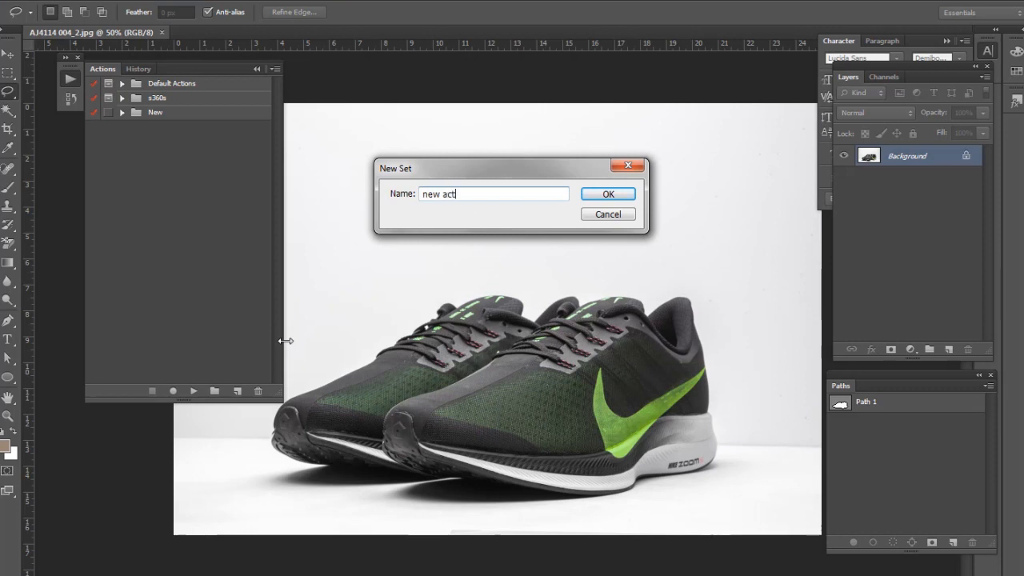
pyautogui.write('action')
pyautogui.press('Return')
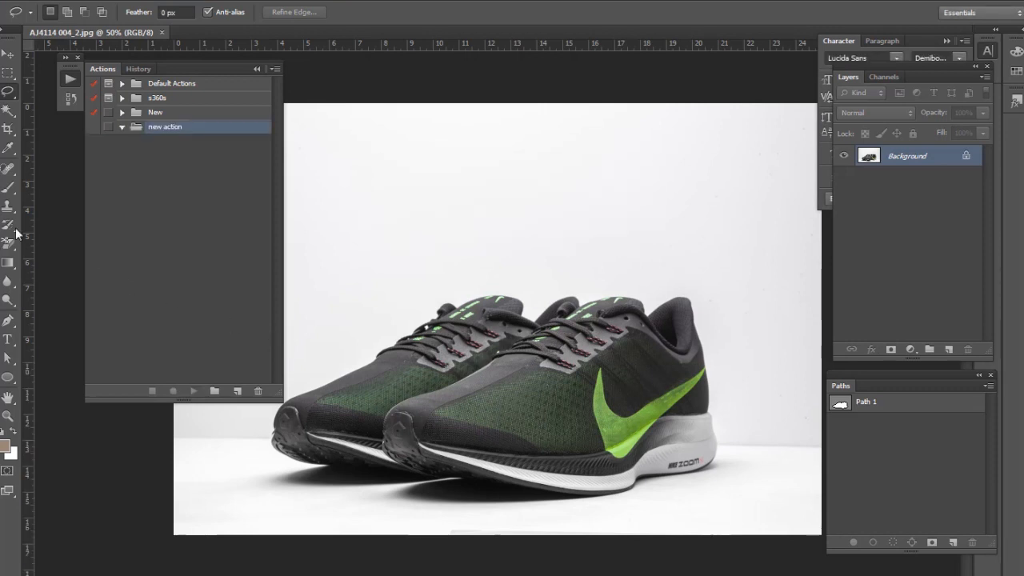
pyautogui.click(122, 127)
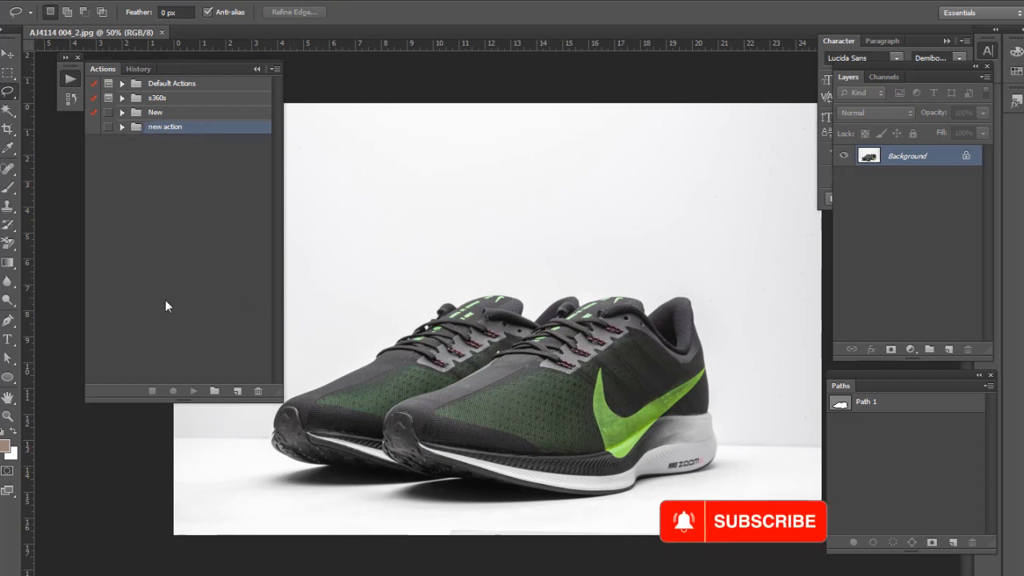
# - Create an action named png in the new action set with shortcut Shift+F2 and colour Red, and start recording it
pyautogui.click(237, 391)
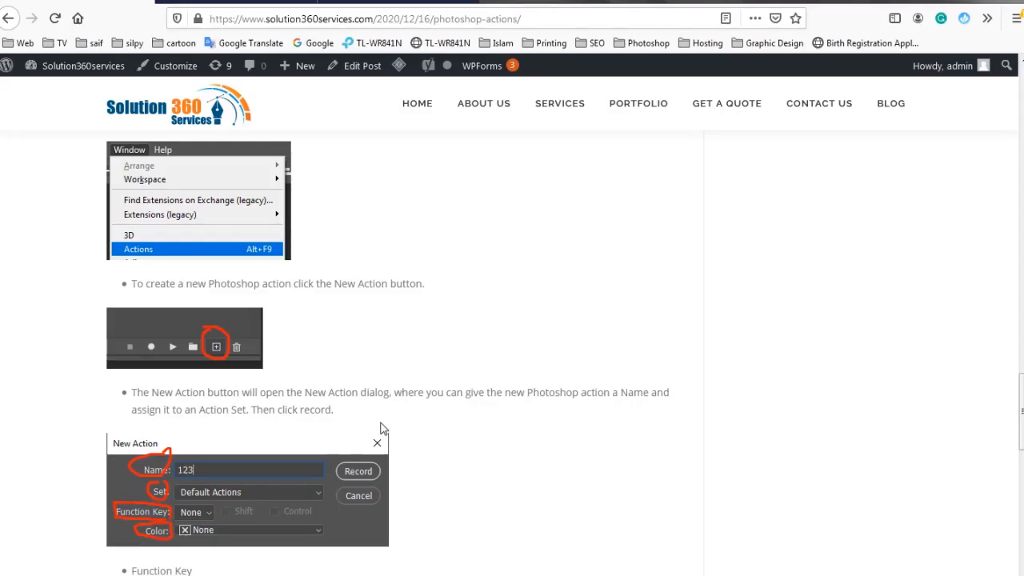
pyautogui.scroll(-3, 381, 429)
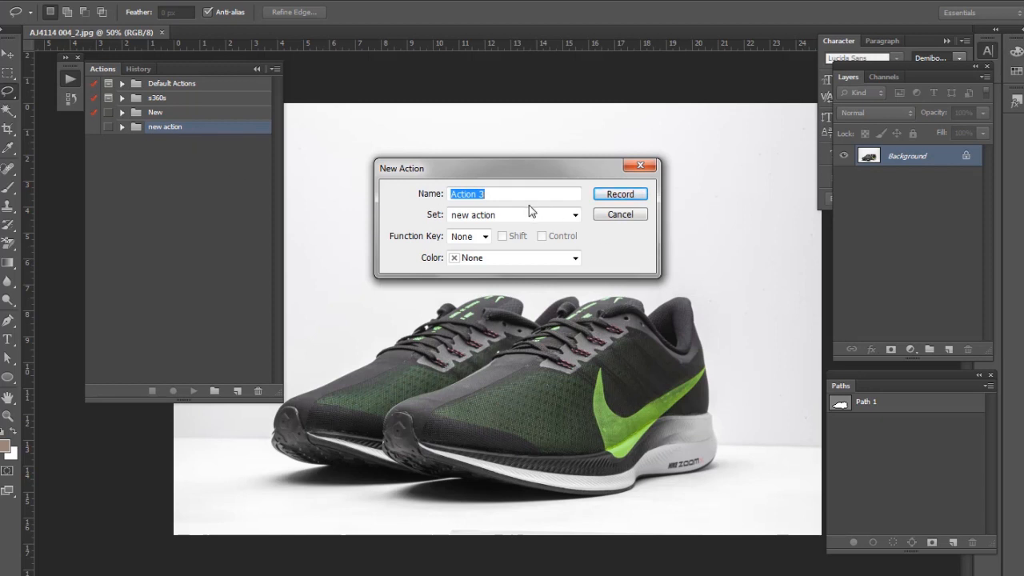
pyautogui.write('png')
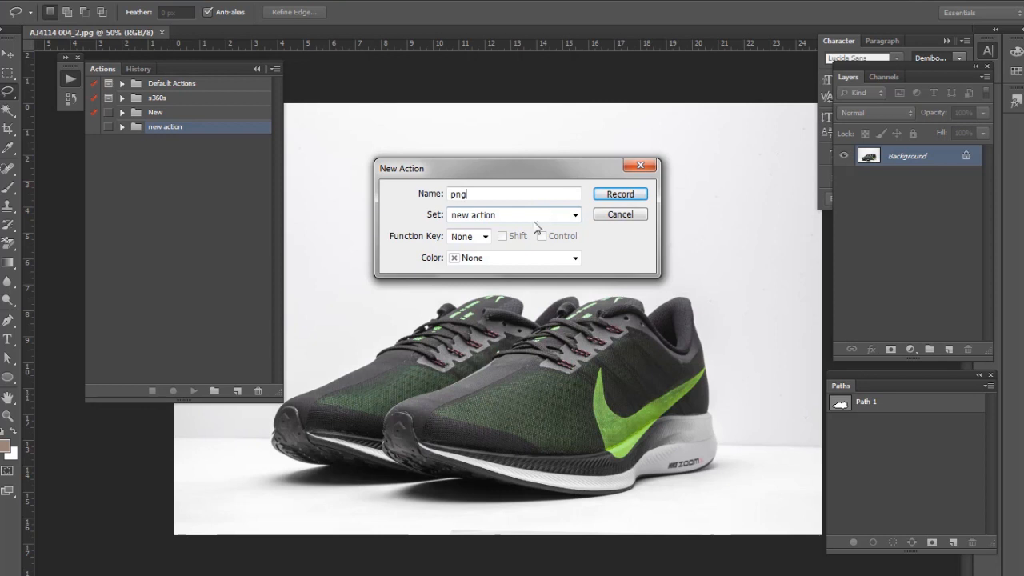
pyautogui.click(505, 215)
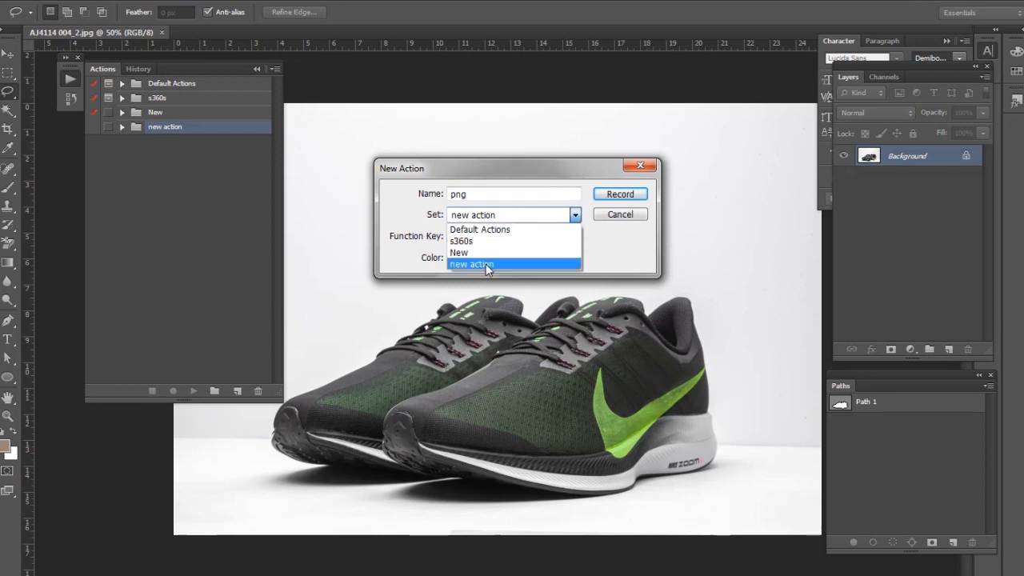
pyautogui.click(487, 264)
pyautogui.click(485, 236)
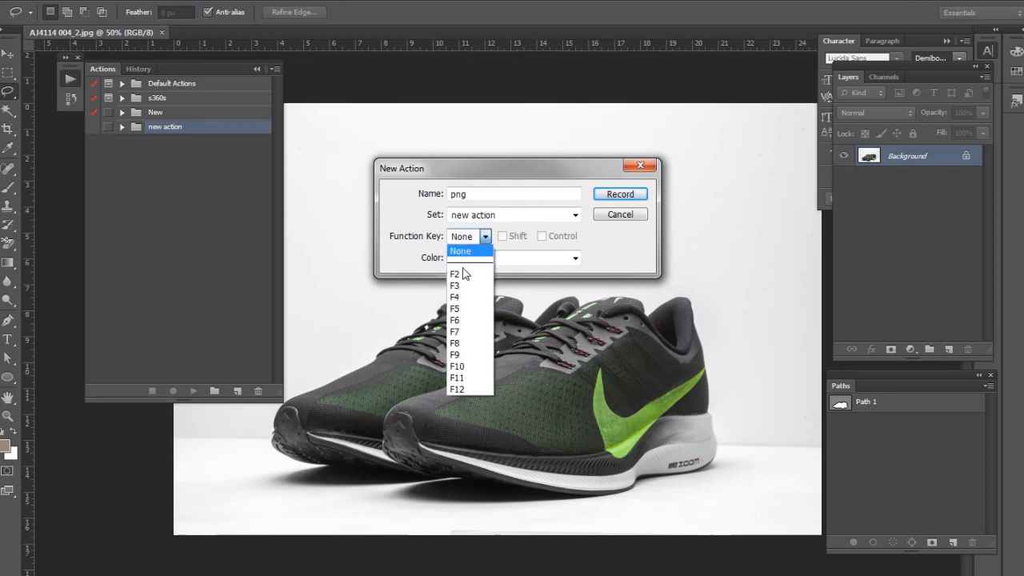
pyautogui.click(461, 276)
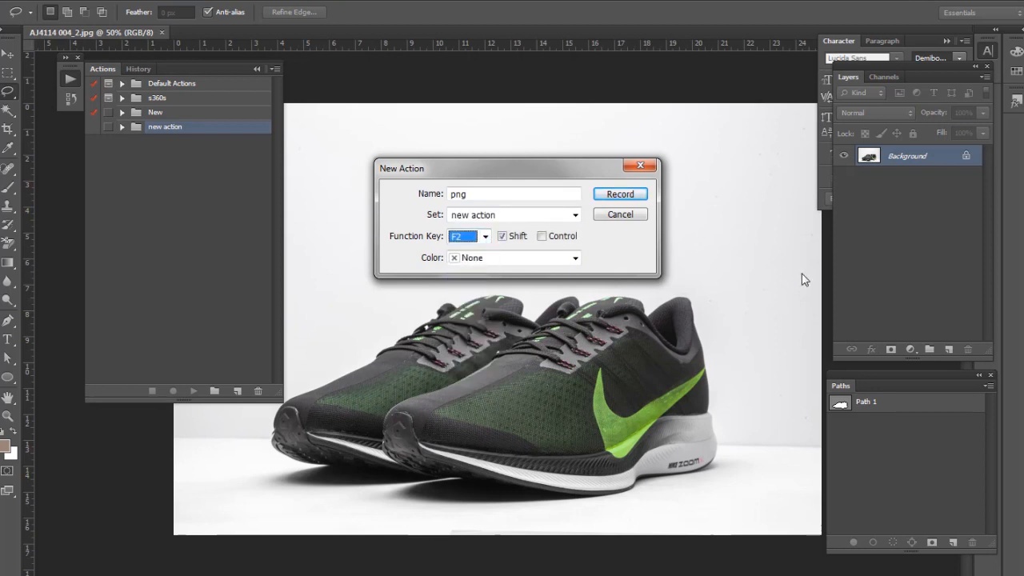
pyautogui.click(519, 260)
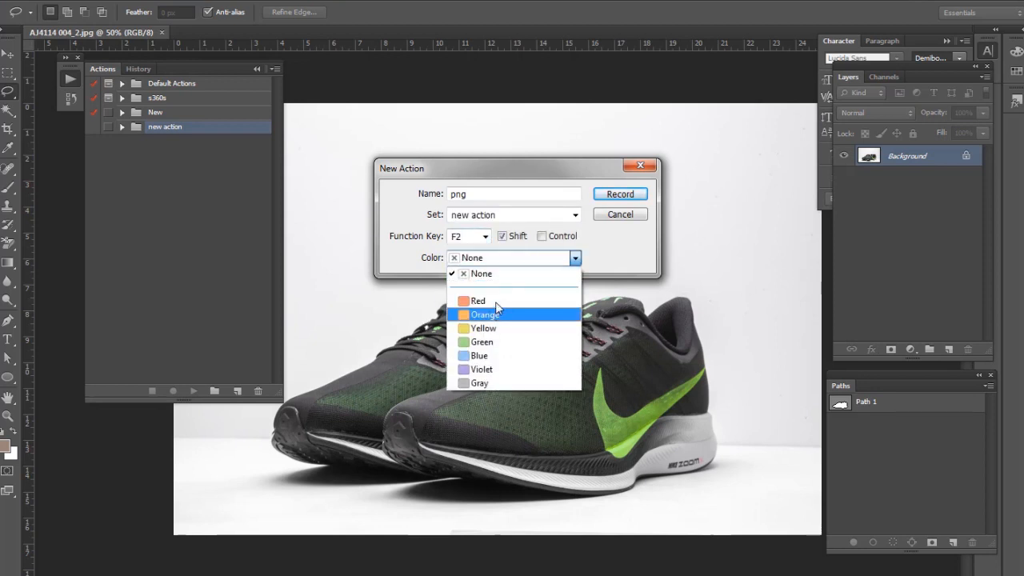
pyautogui.click(534, 297)
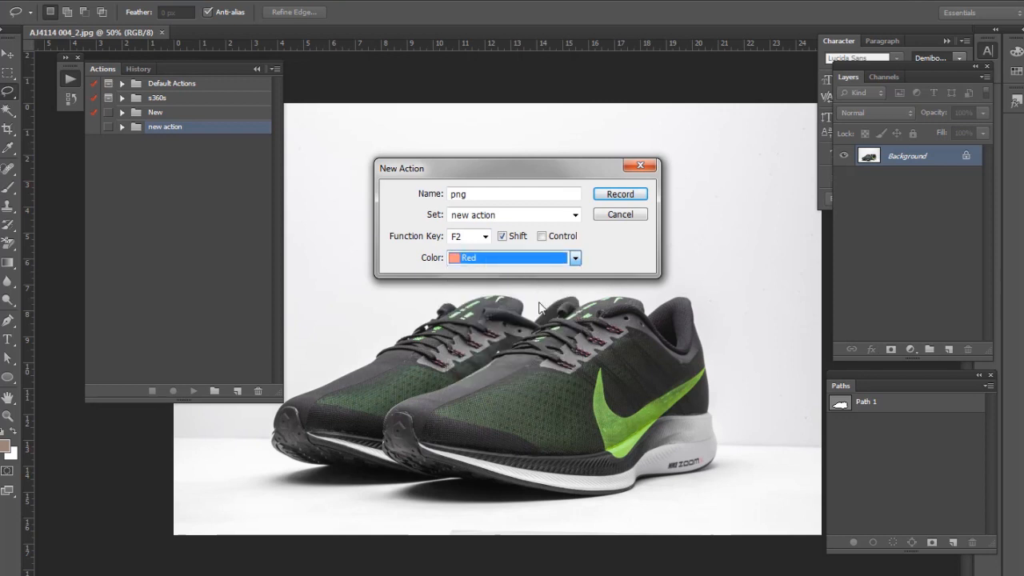
pyautogui.click(620, 195)
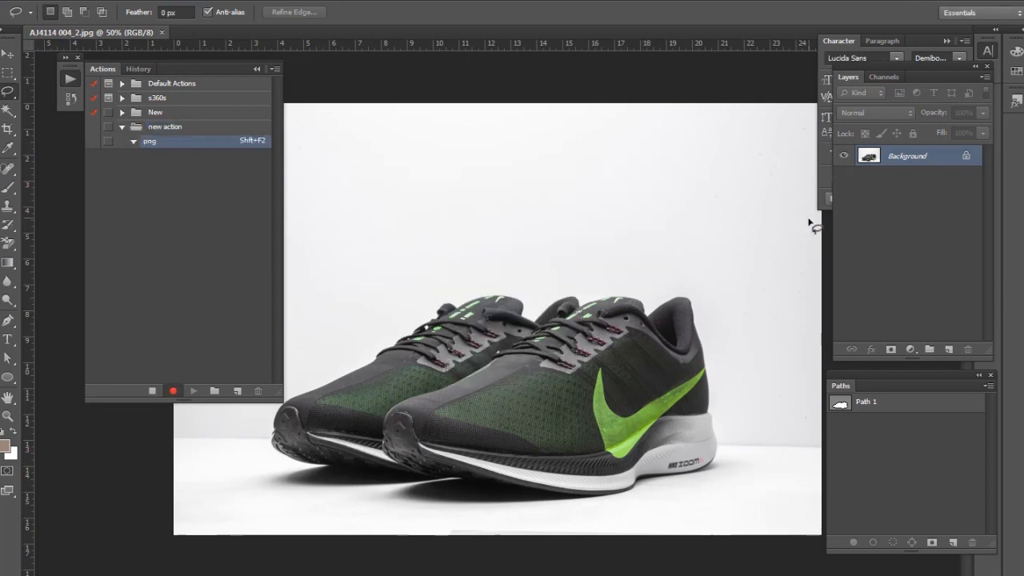
# - Record isolating the shoes by loading Path 1 as a selection, copying it to a new layer and deleting the Background layer
pyautogui.keyDown('ctrl'); pyautogui.click(839, 404); pyautogui.keyUp('ctrl')
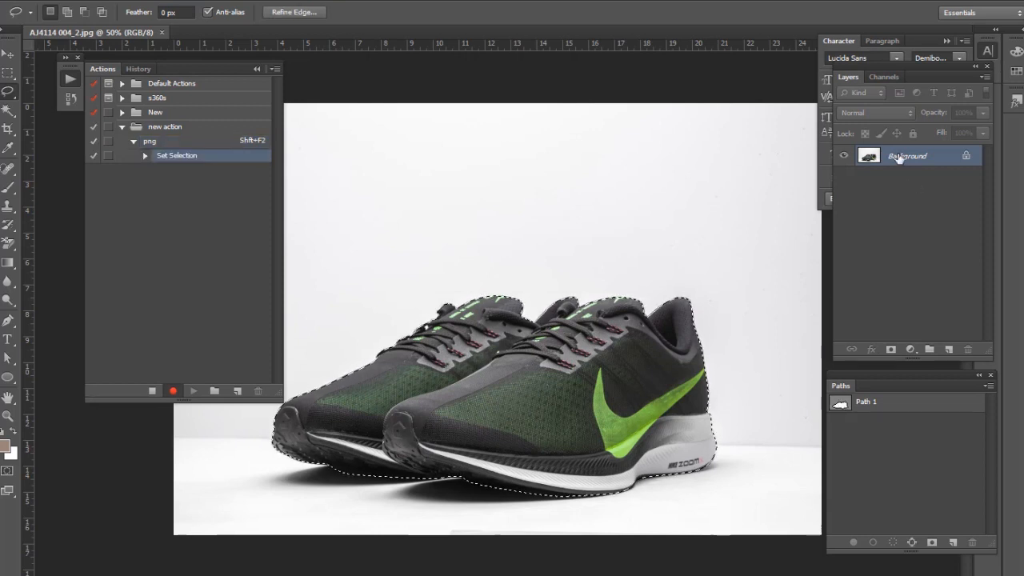
pyautogui.hotkey('ctrl', 'j')
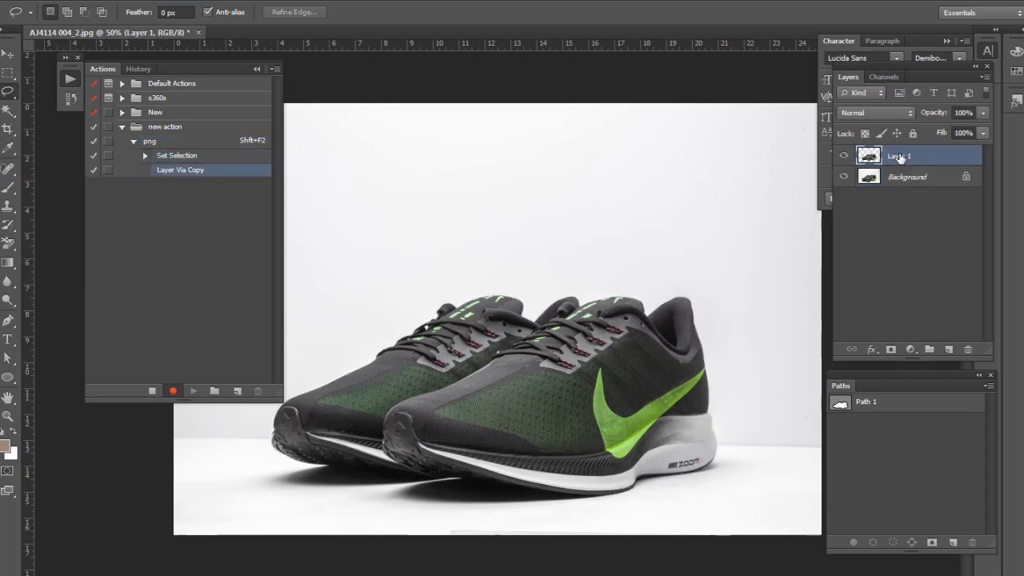
pyautogui.moveTo(907, 178); pyautogui.dragTo(967, 348)
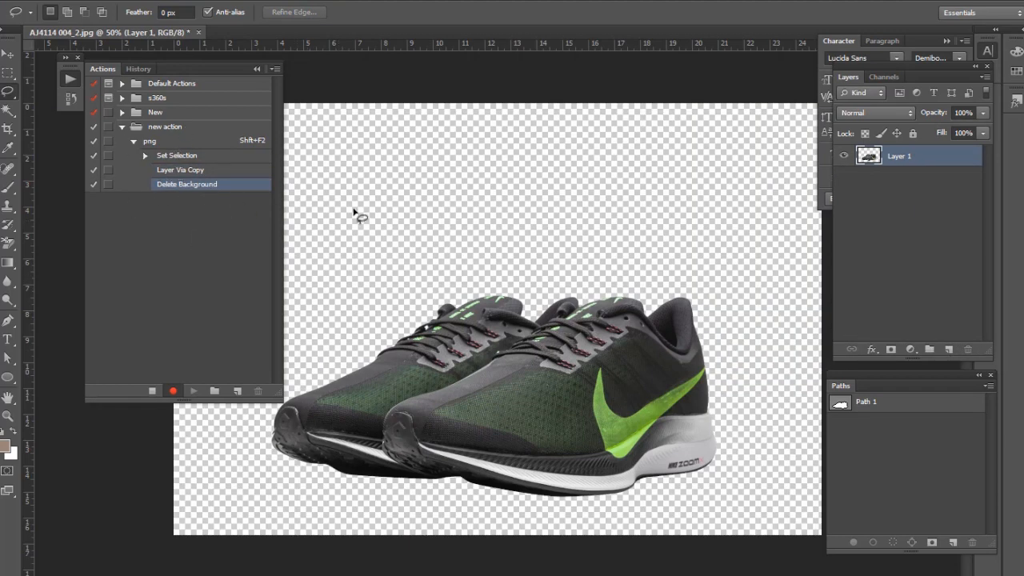
# - Record Save for Web settings for the cut-out shoes as PNG-8 without saving a file
pyautogui.click(44, 3)
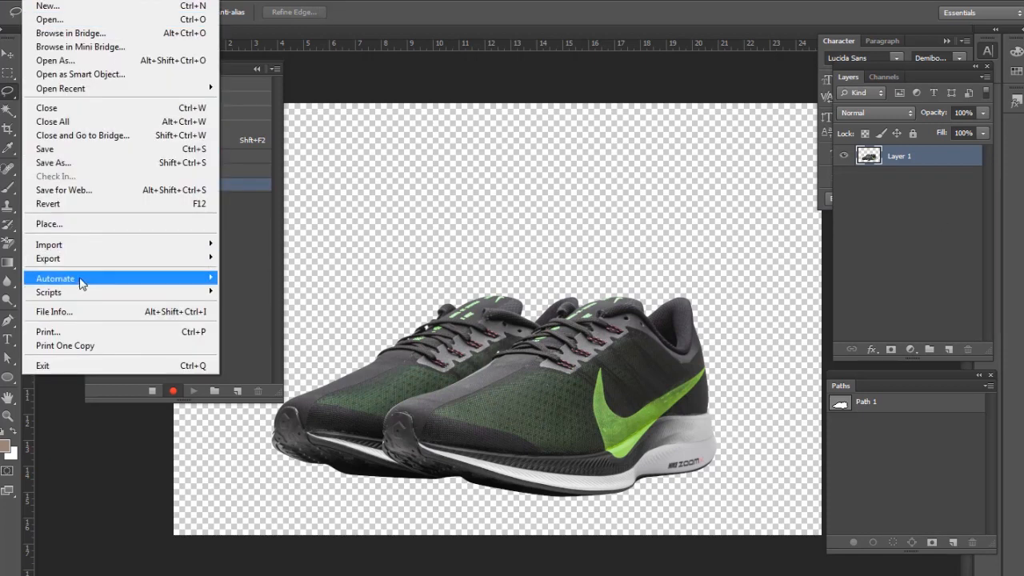
pyautogui.click(64, 190)
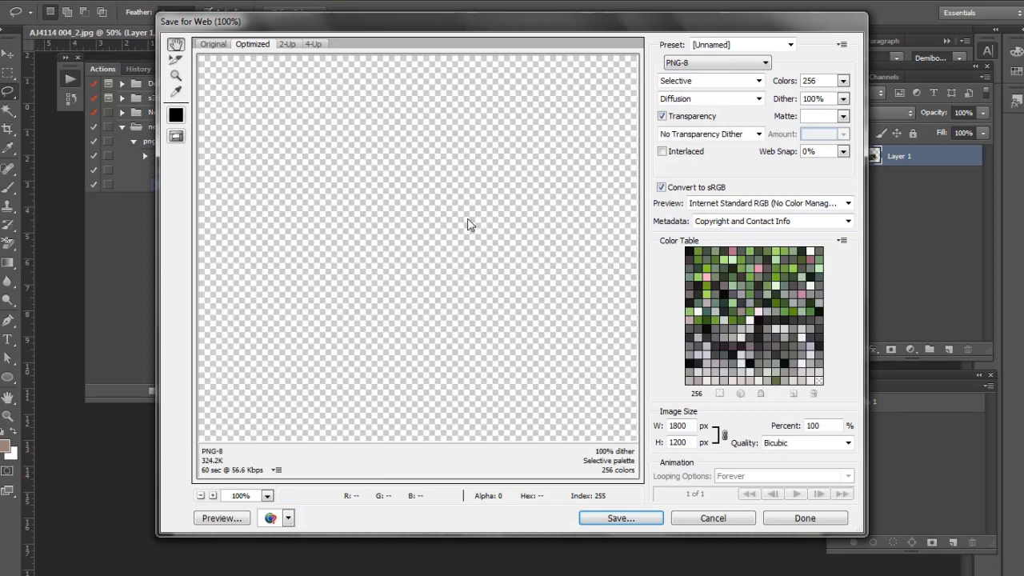
pyautogui.click(728, 64)
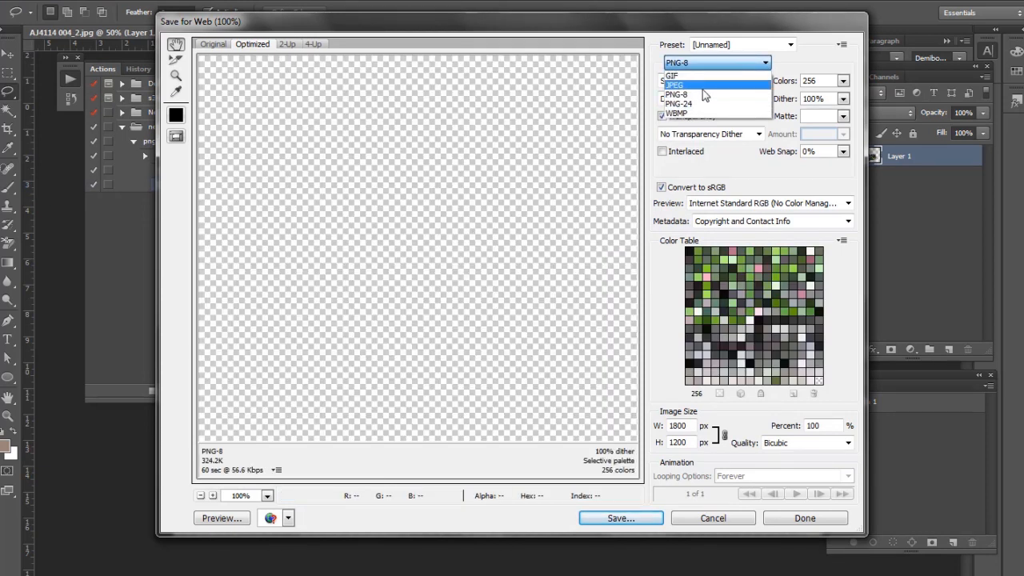
pyautogui.click(700, 95)
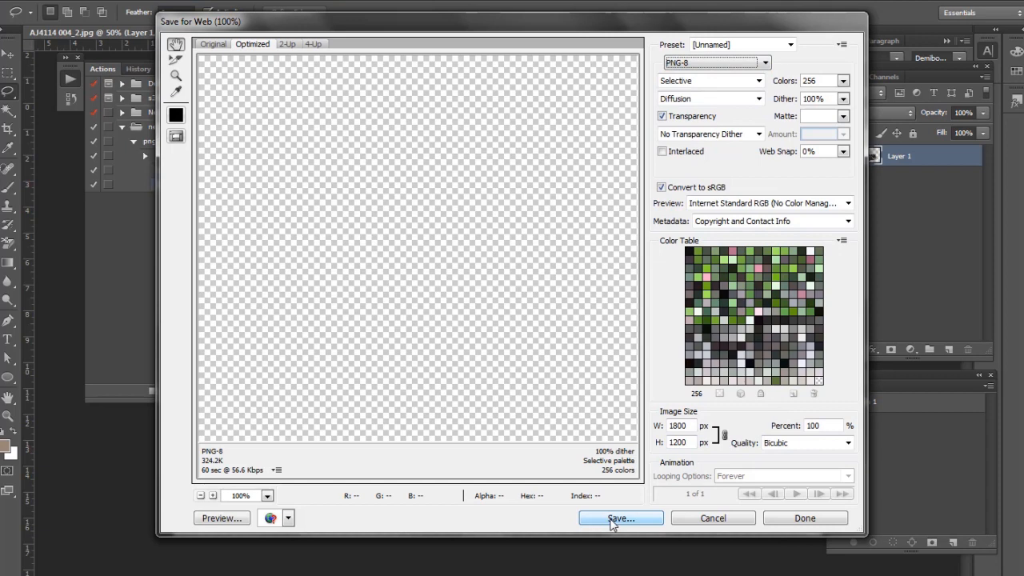
pyautogui.moveTo(532, 27); pyautogui.dragTo(511, 58)
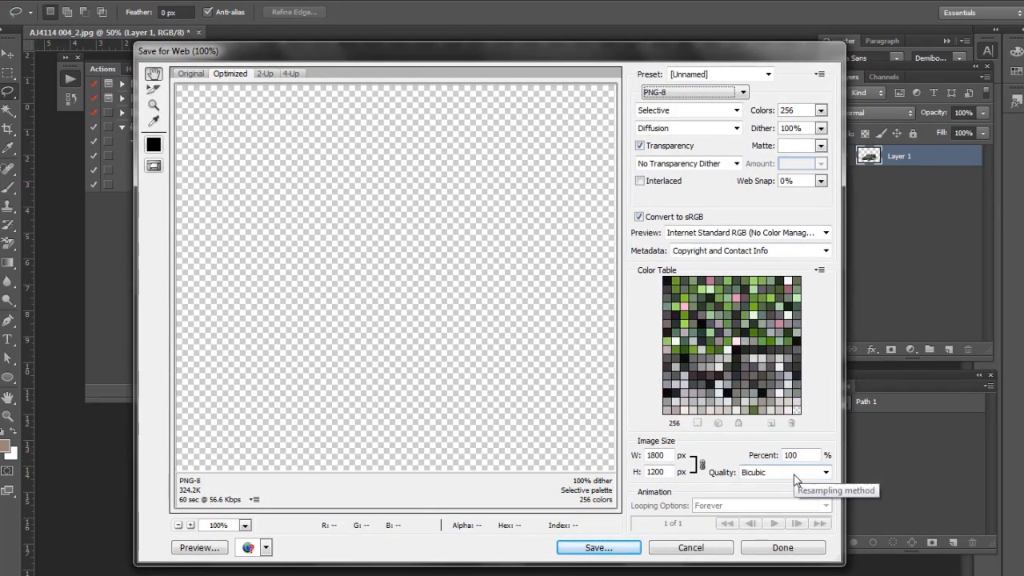
pyautogui.click(797, 549)
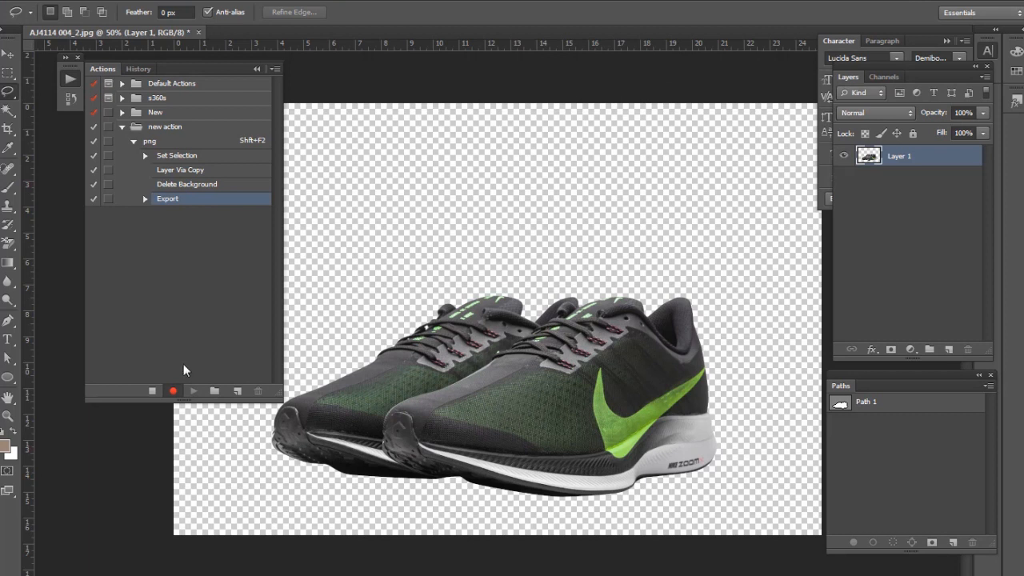
# - Stop the recording and delete the Export command from the png action
pyautogui.click(153, 391)
pyautogui.moveTo(171, 203); pyautogui.dragTo(256, 388)
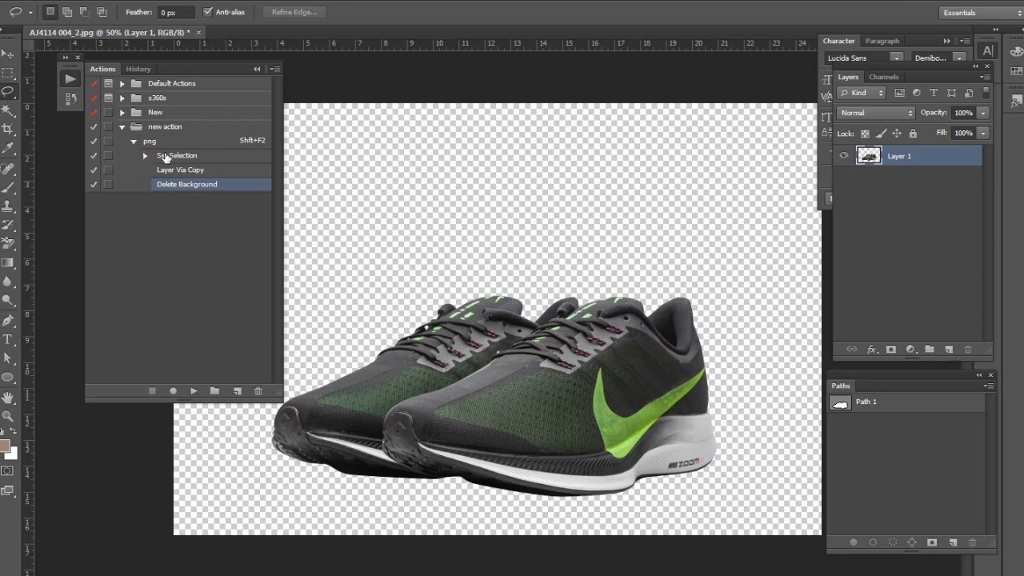
# - Add a recorded Image Size command with a width of 1000 pixels to the png action, placed above Set Selection
pyautogui.click(164, 155)
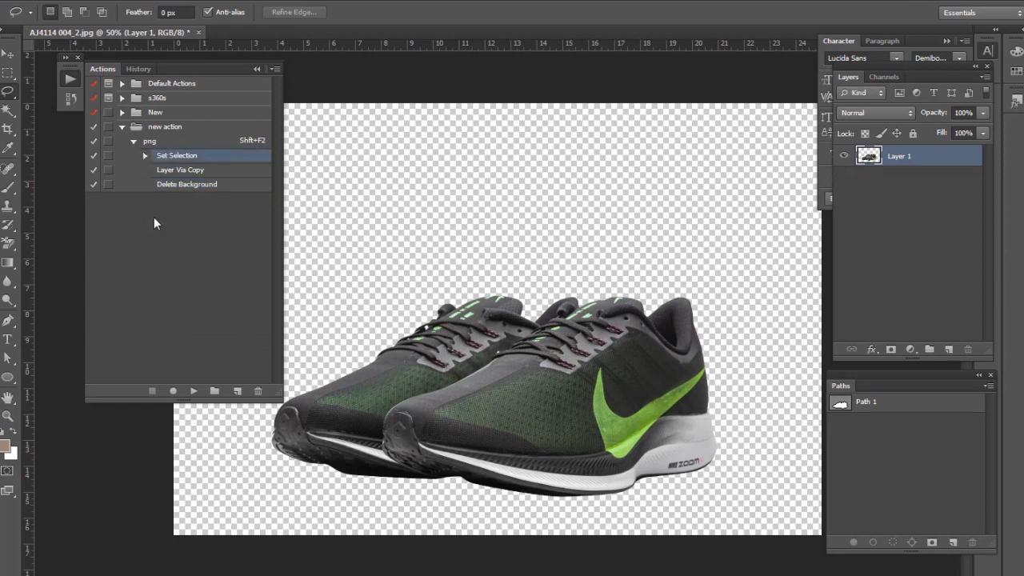
pyautogui.click(172, 391)
pyautogui.click(110, 4)
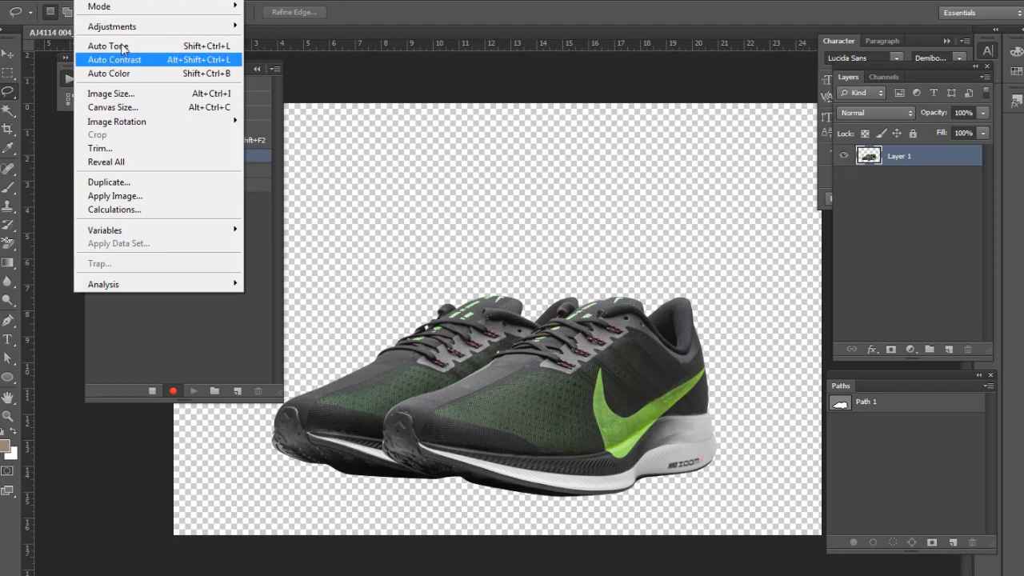
pyautogui.click(111, 95)
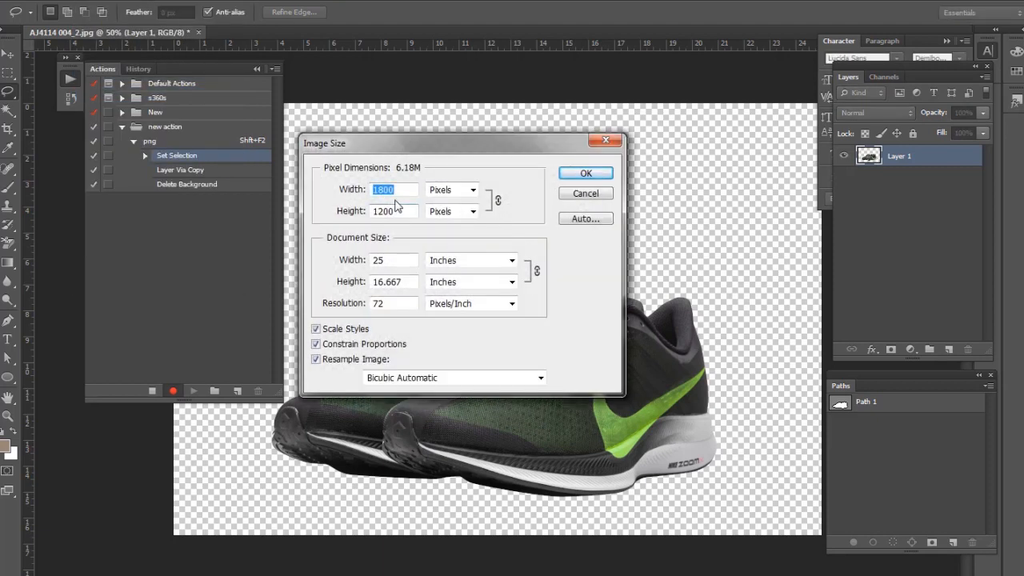
pyautogui.write('1000')
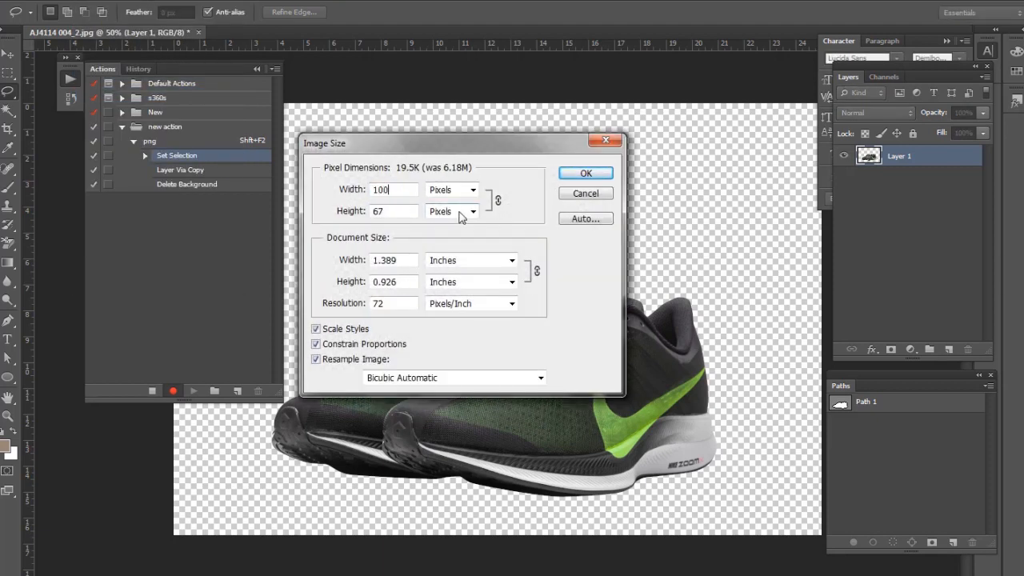
pyautogui.click(595, 171)
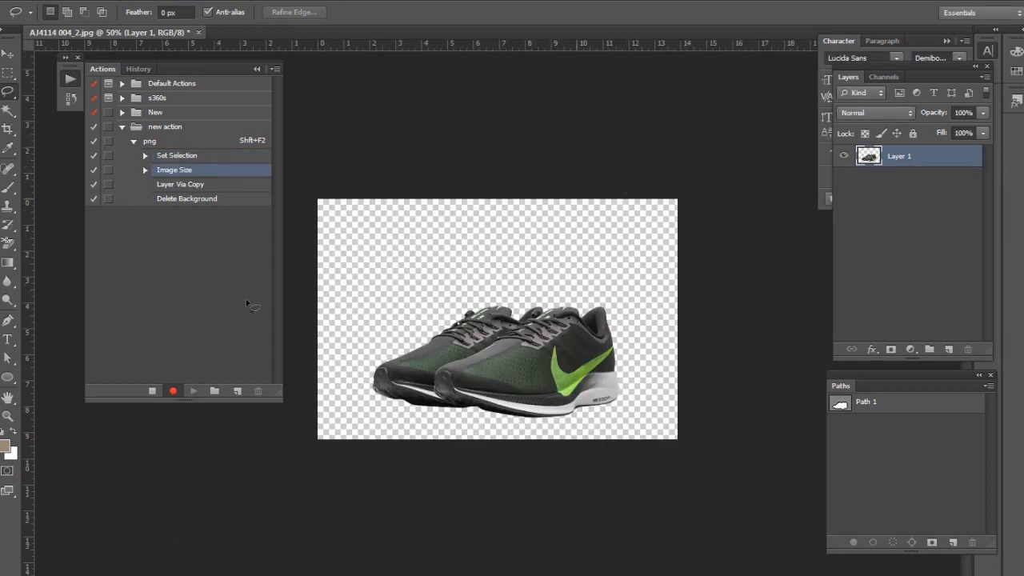
pyautogui.click(152, 390)
pyautogui.moveTo(180, 174); pyautogui.dragTo(182, 152)
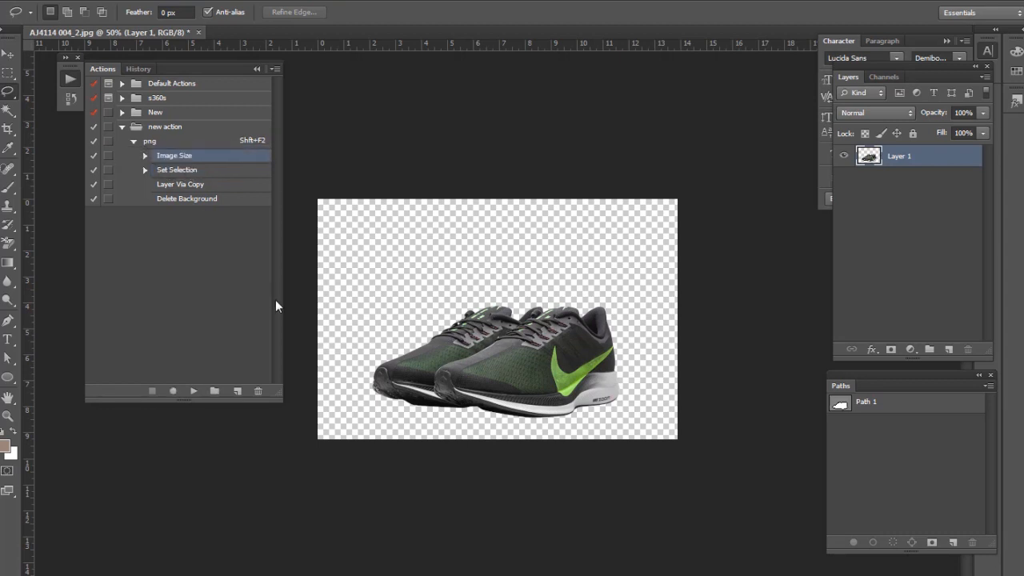
# - Record a Save for Web export of the shoes as PNG-8 into the Png folder, placed after Delete Background in the png action
pyautogui.click(207, 200)
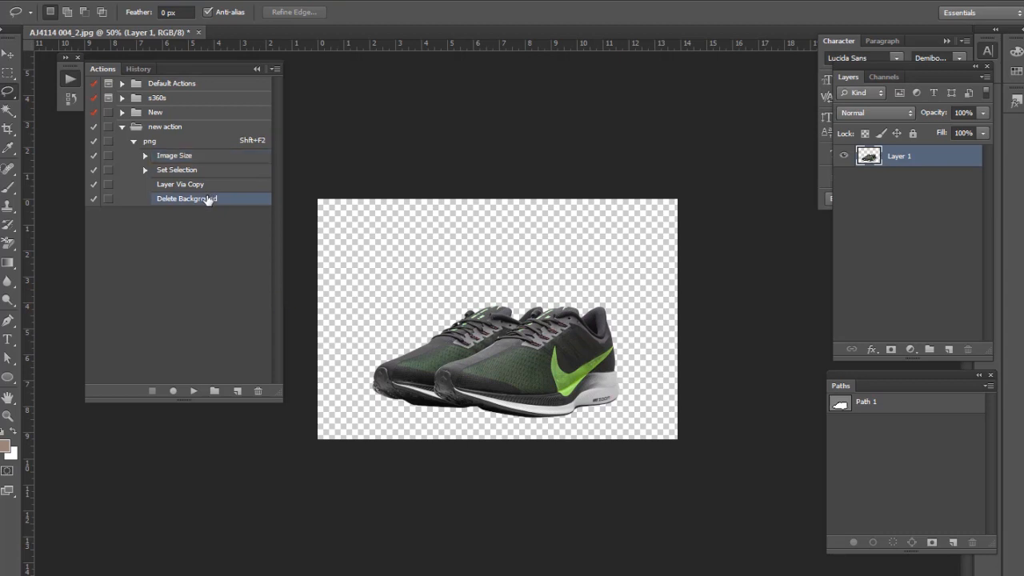
pyautogui.click(174, 392)
pyautogui.click(35, 0)
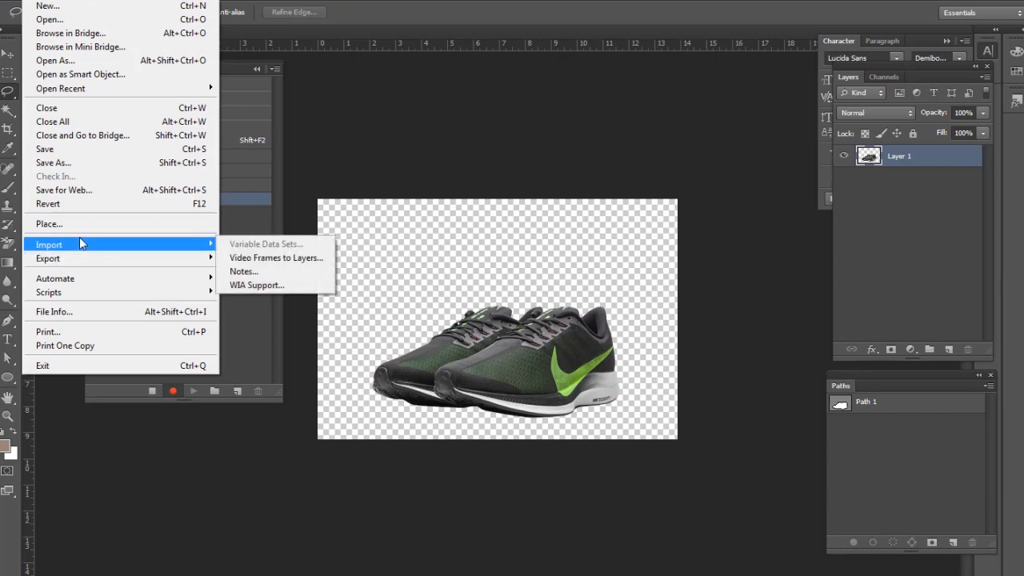
pyautogui.click(80, 192)
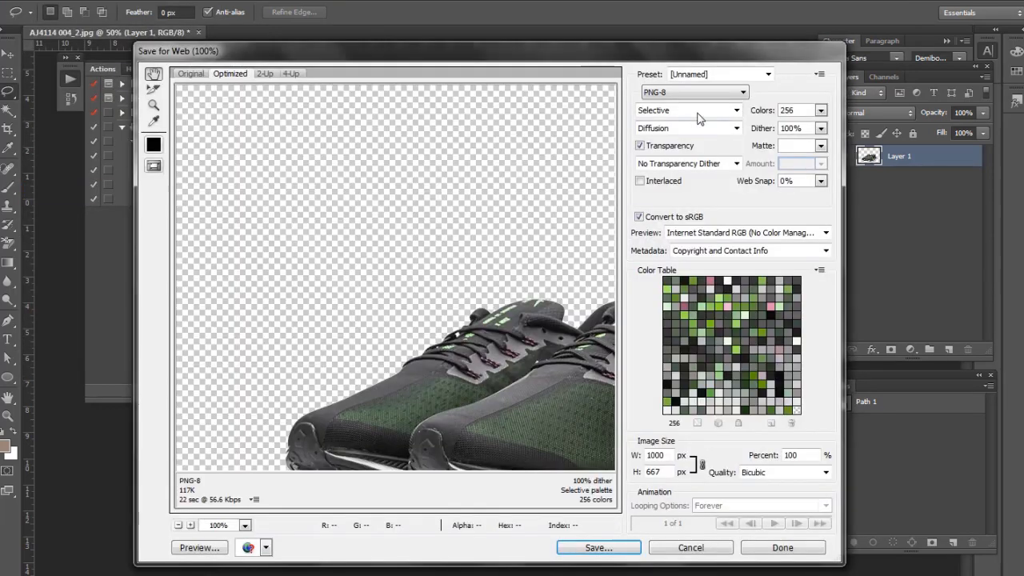
pyautogui.click(696, 95)
pyautogui.click(695, 94)
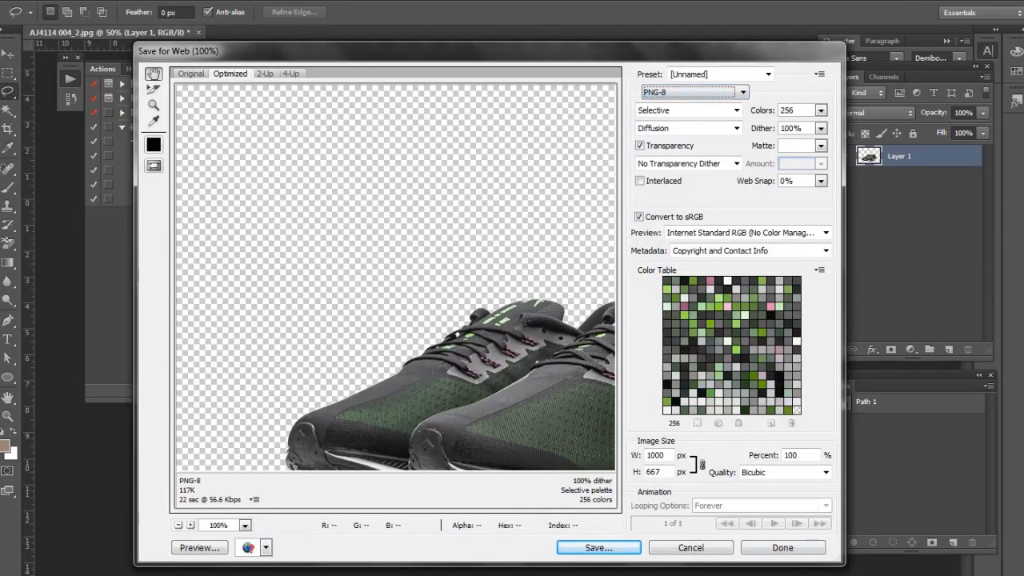
pyautogui.click(611, 548)
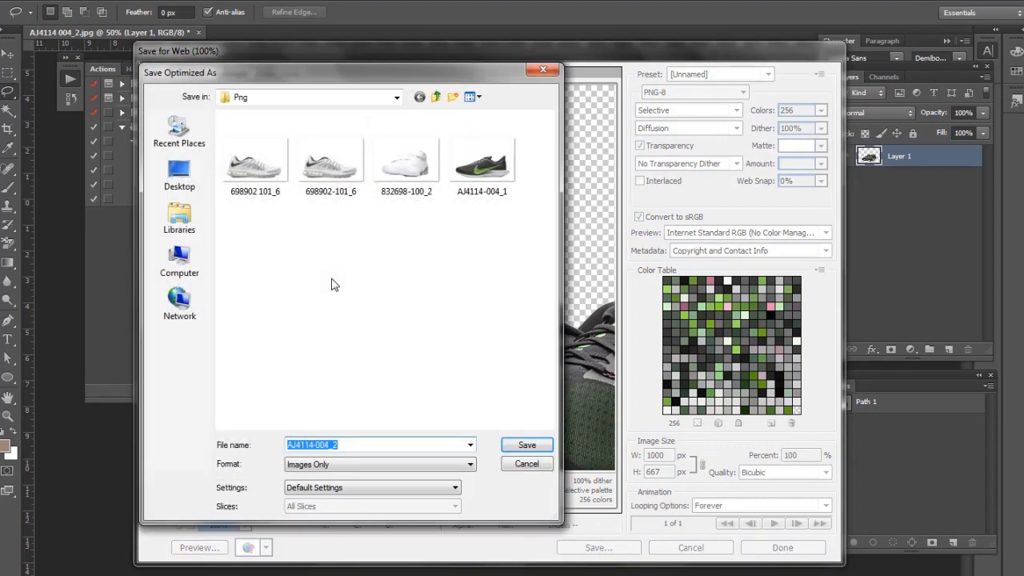
pyautogui.click(520, 445)
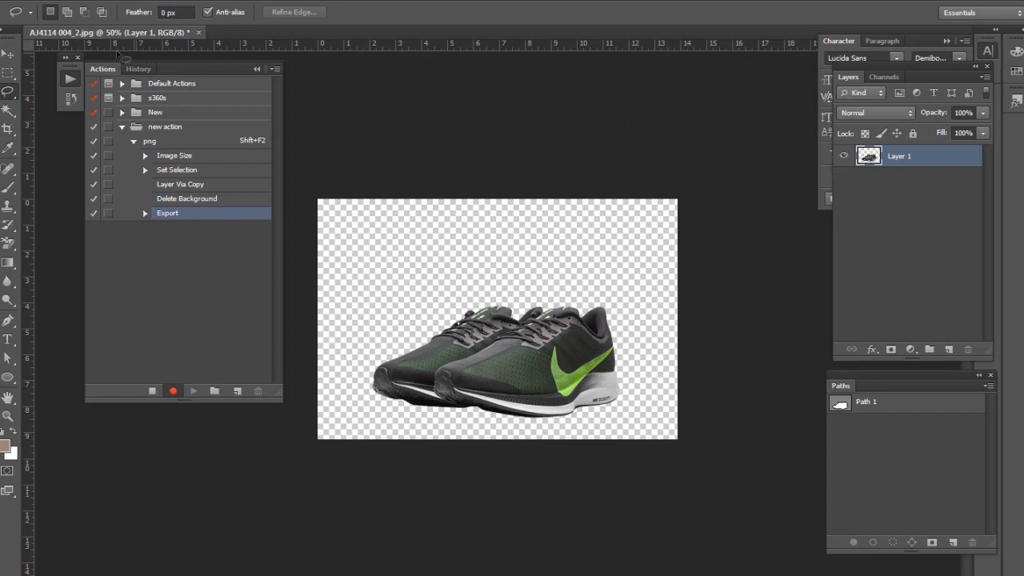
# - Record closing the shoe image without saving its changes, and stop the recording
pyautogui.click(32, 0)
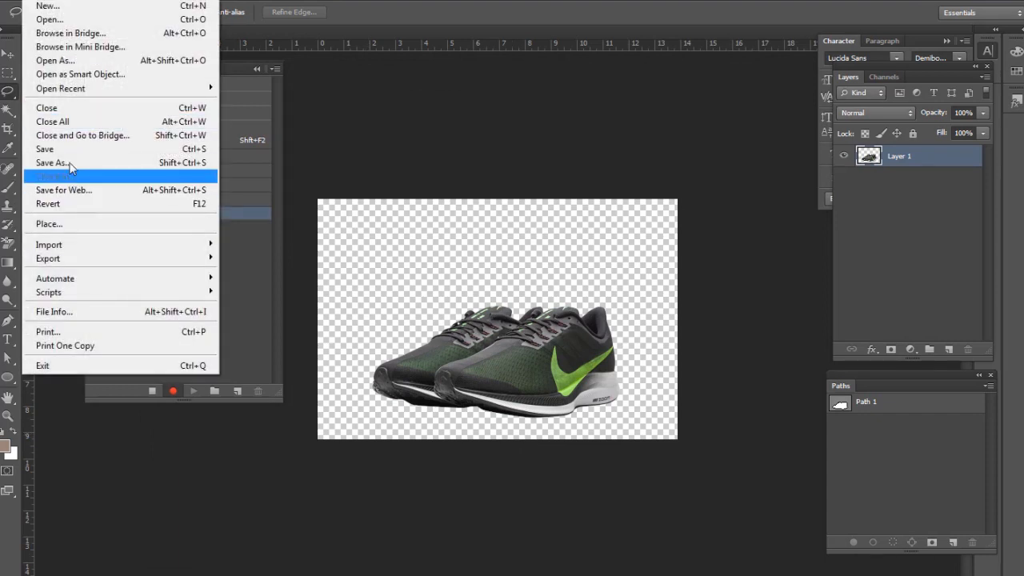
pyautogui.click(64, 107)
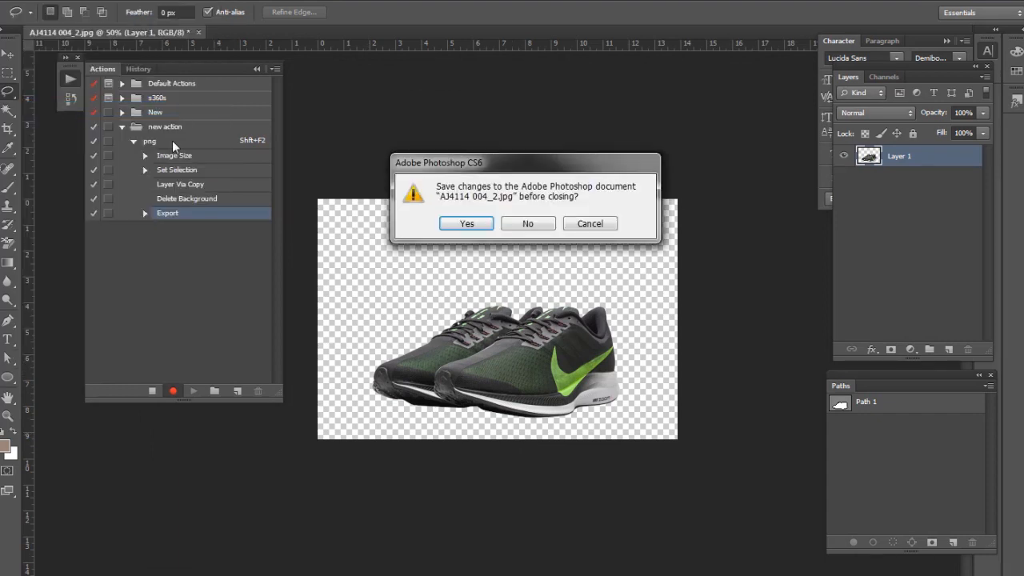
pyautogui.click(528, 224)
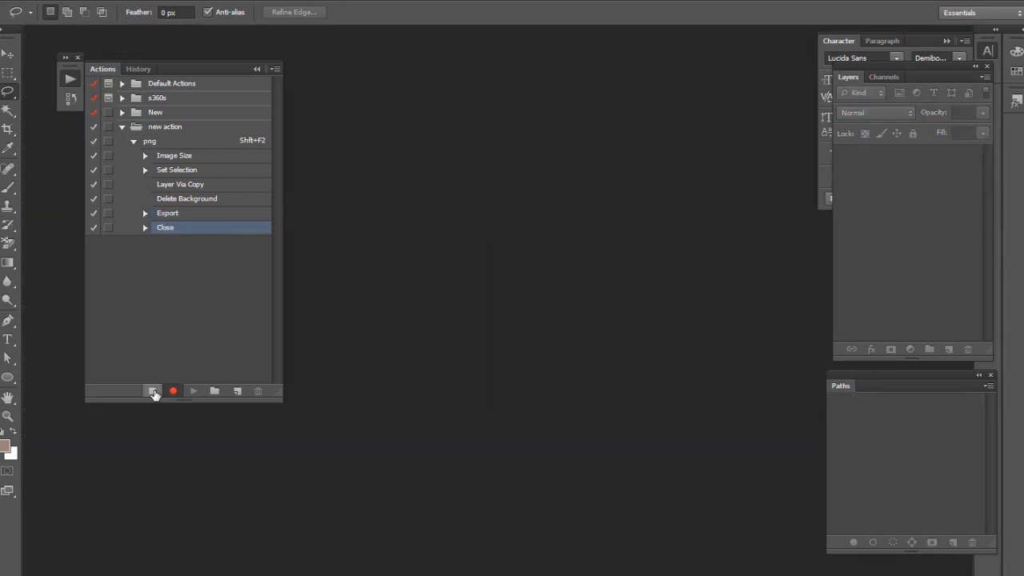
pyautogui.click(135, 142)
pyautogui.click(135, 141)
pyautogui.click(135, 141)
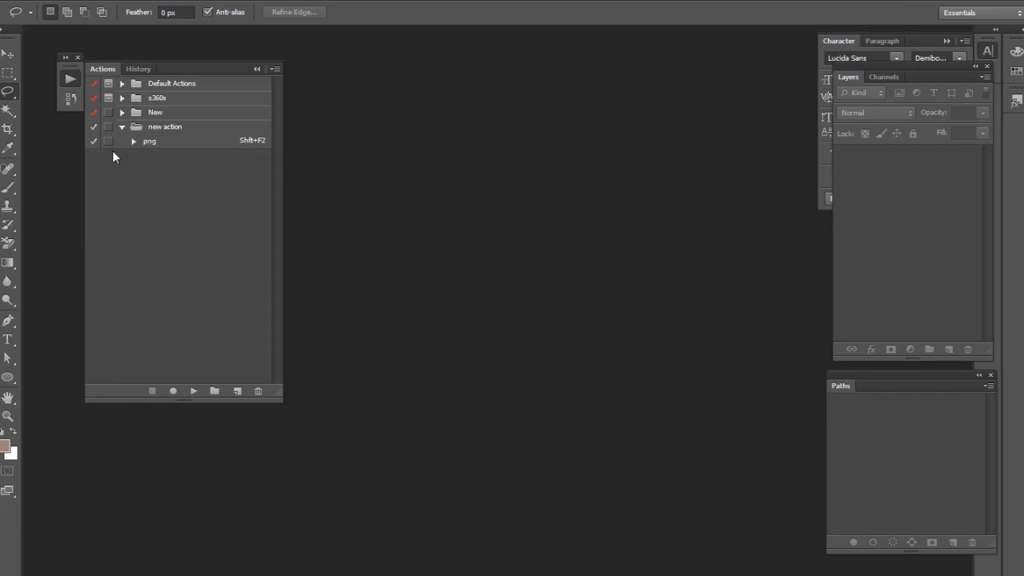
pyautogui.click(134, 141)
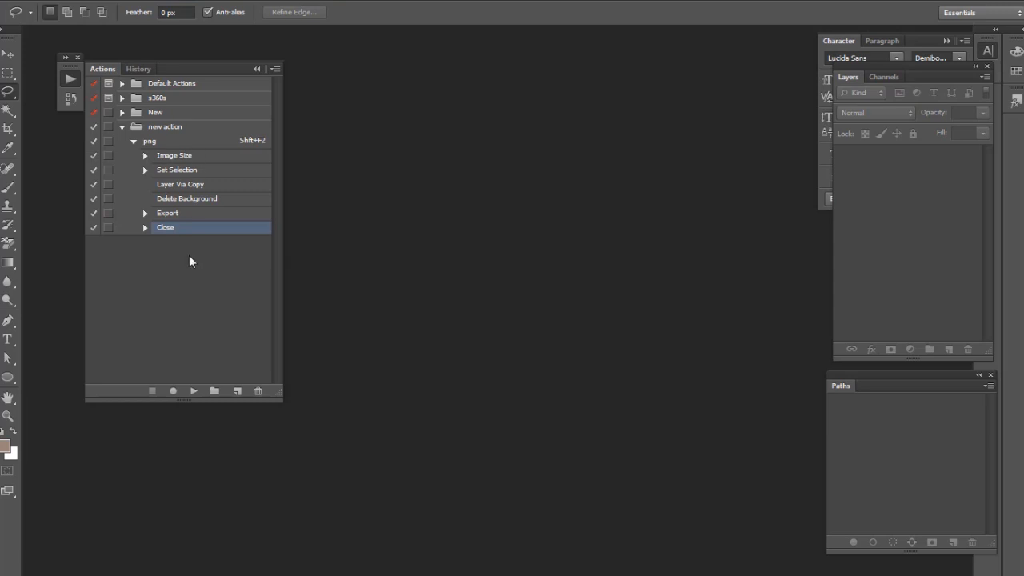
# - Open AJ4114 004_3 from the Jpg folder and play the whole png action on it
pyautogui.click(50, 3)
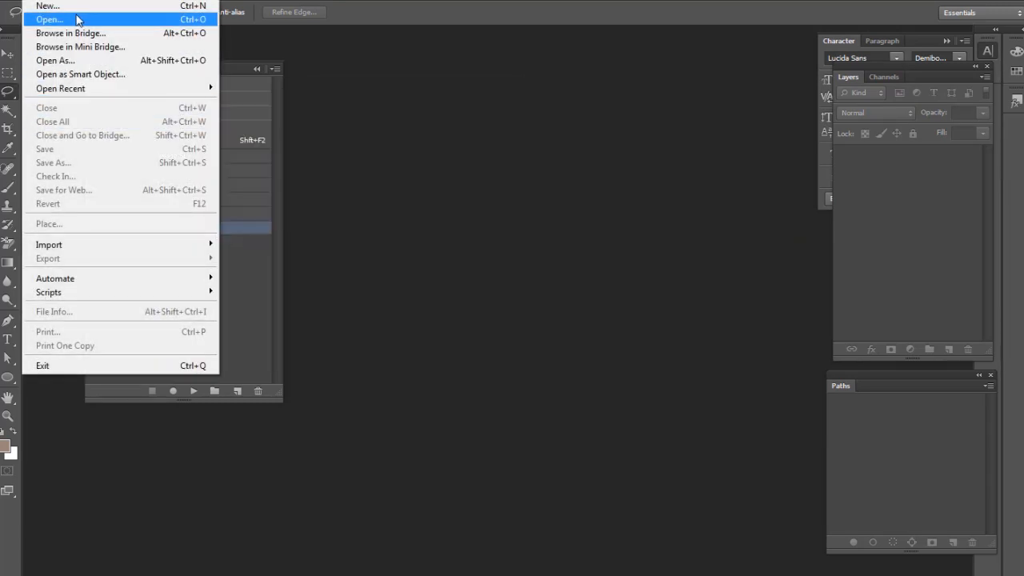
pyautogui.click(75, 19)
pyautogui.click(654, 388)
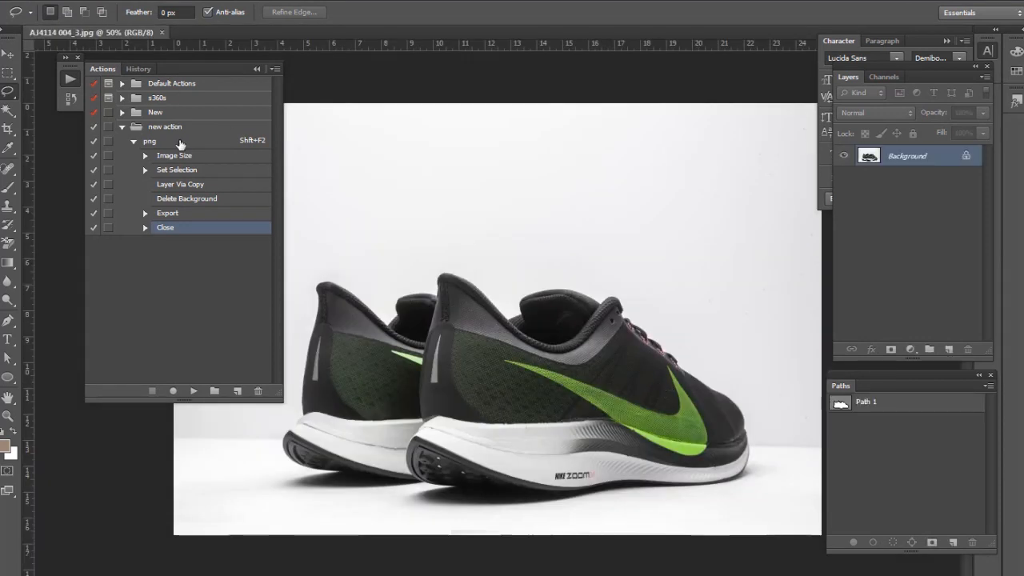
pyautogui.click(178, 142)
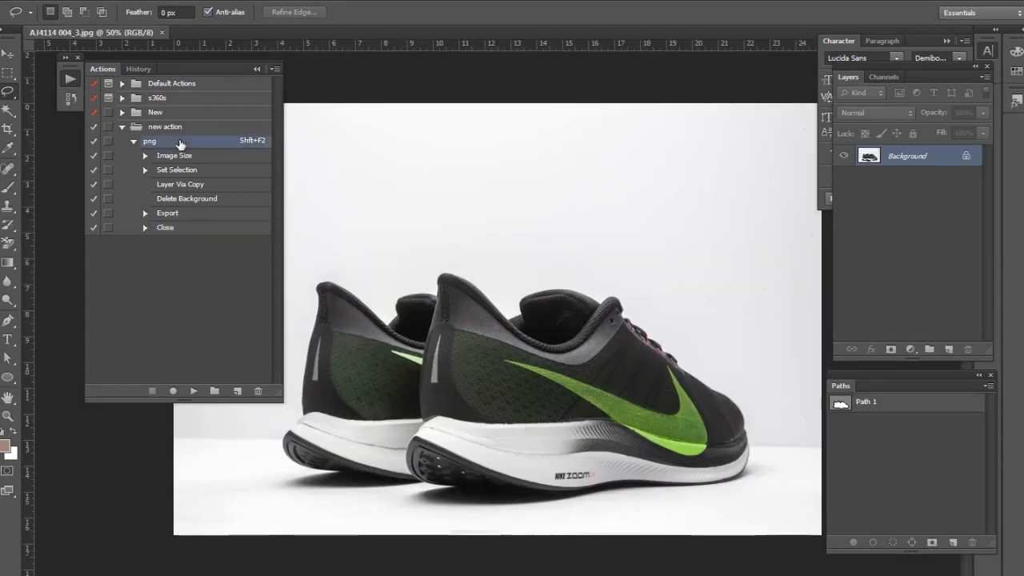
pyautogui.click(194, 390)
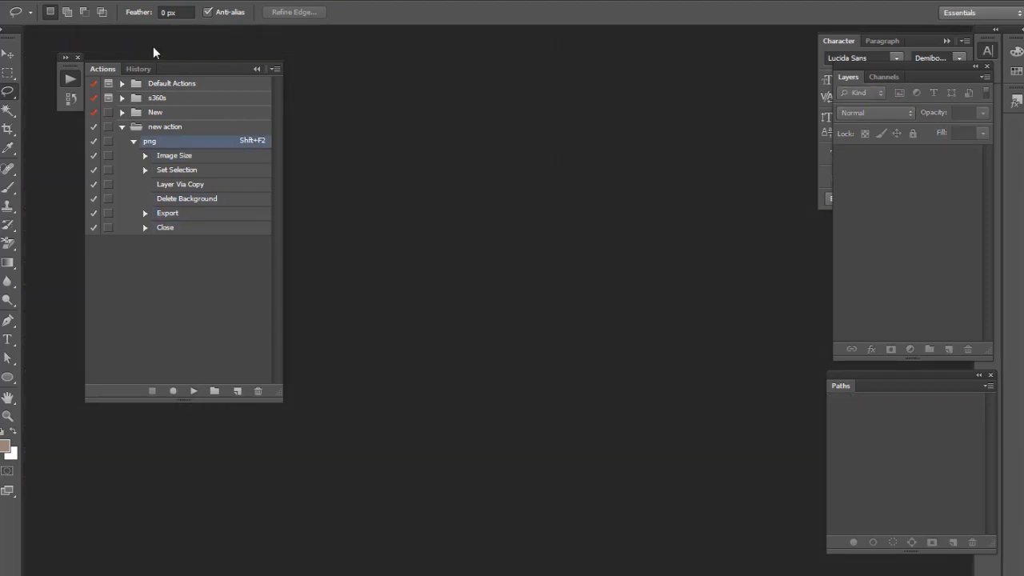
# - Open the shoe image AJ4114 004_4 from the Jpg folder
pyautogui.click(18, 2)
pyautogui.click(24, 19)
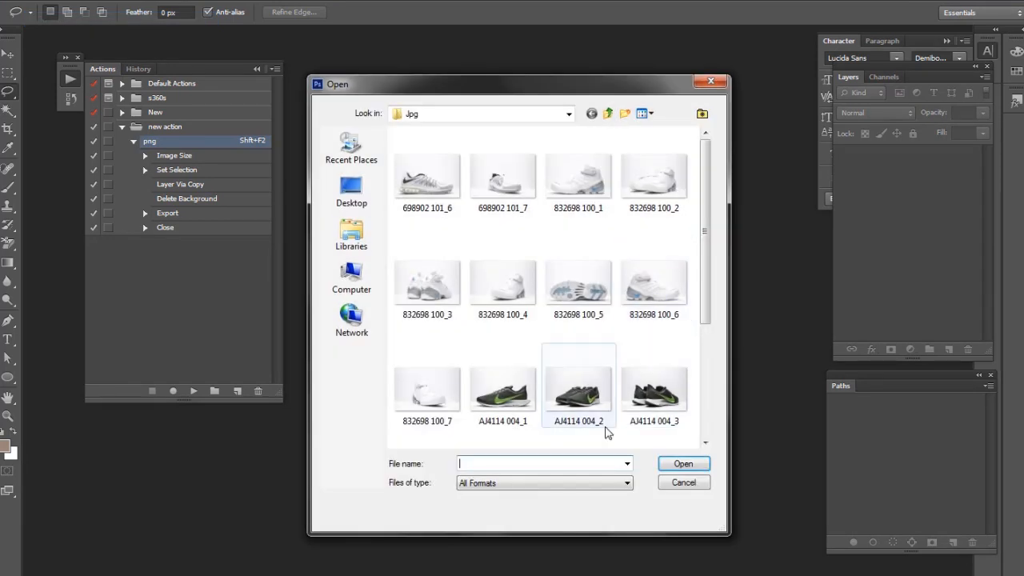
pyautogui.scroll(-2, 705, 240)
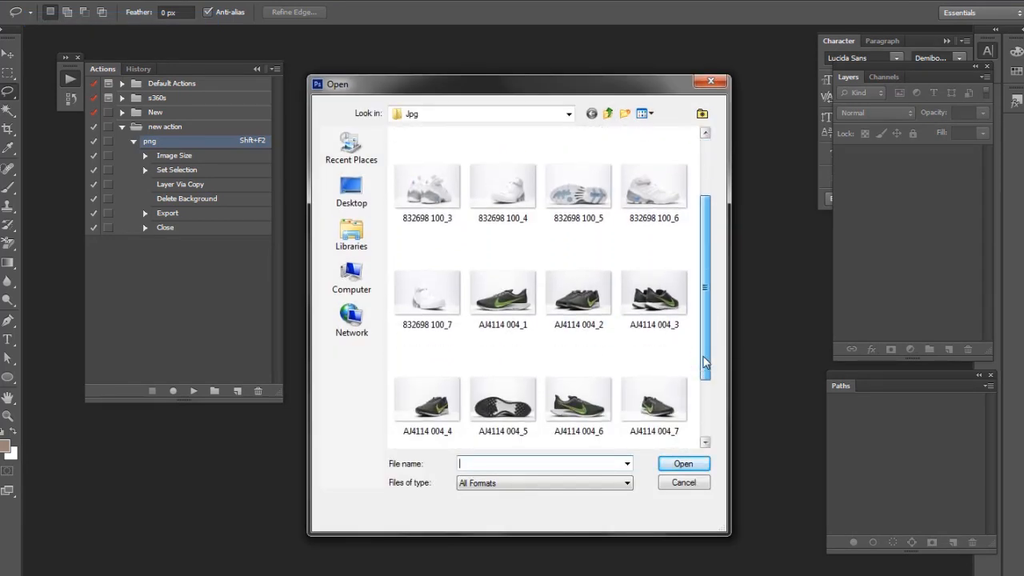
pyautogui.doubleClick(429, 398)
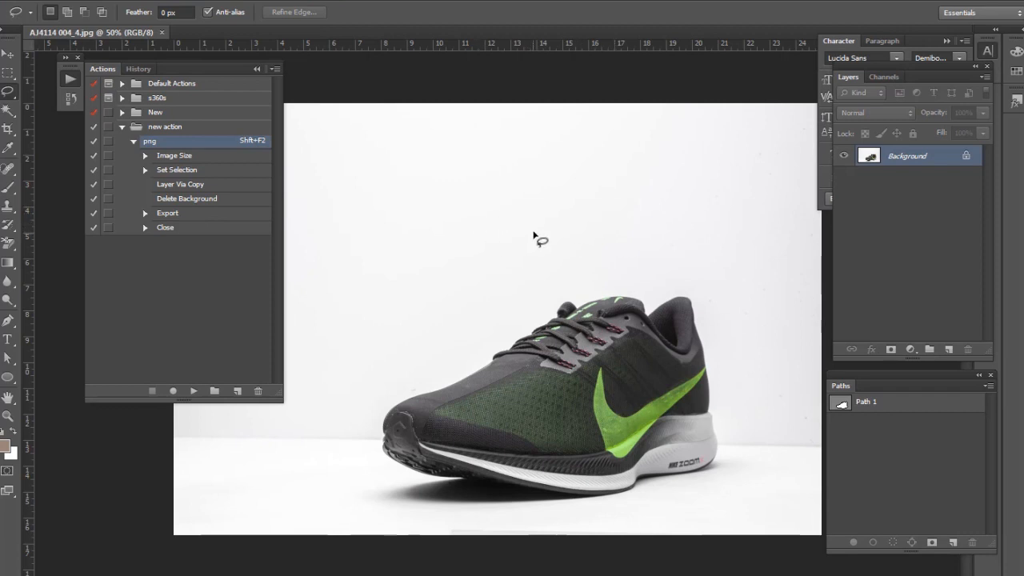
# - Exclude the Close command from playback of the png action and enable the dialog for its Image Size command
pyautogui.click(94, 227)
pyautogui.click(198, 158)
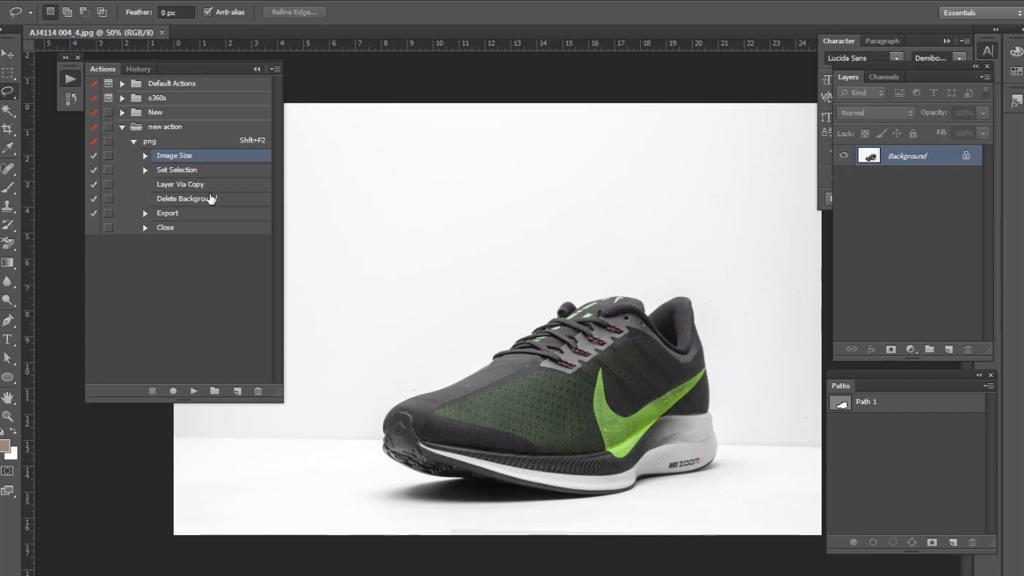
pyautogui.click(109, 155)
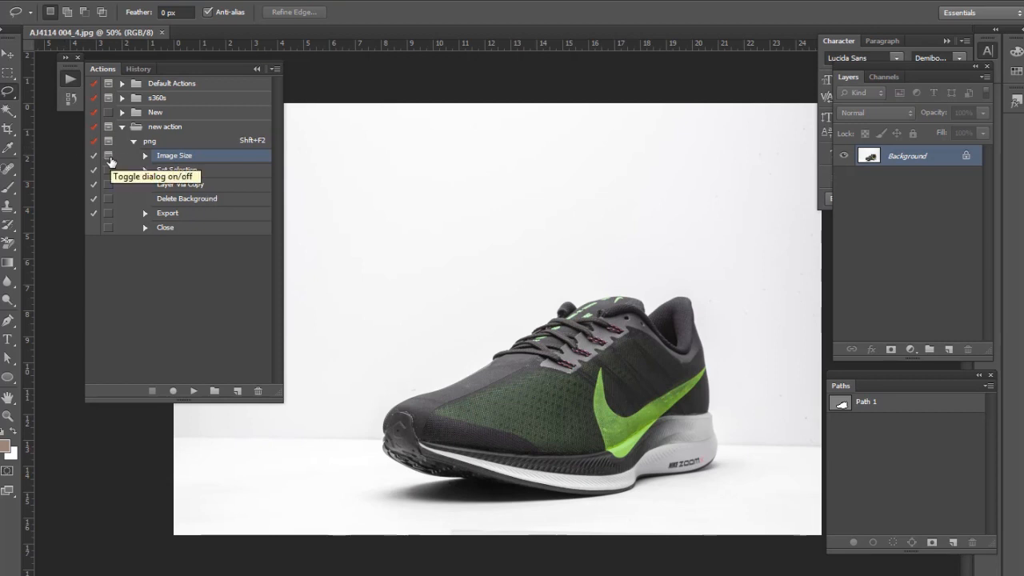
# - Play the png action on the open shoe image, setting the Image Size width to 500 pixels during playback
pyautogui.click(195, 144)
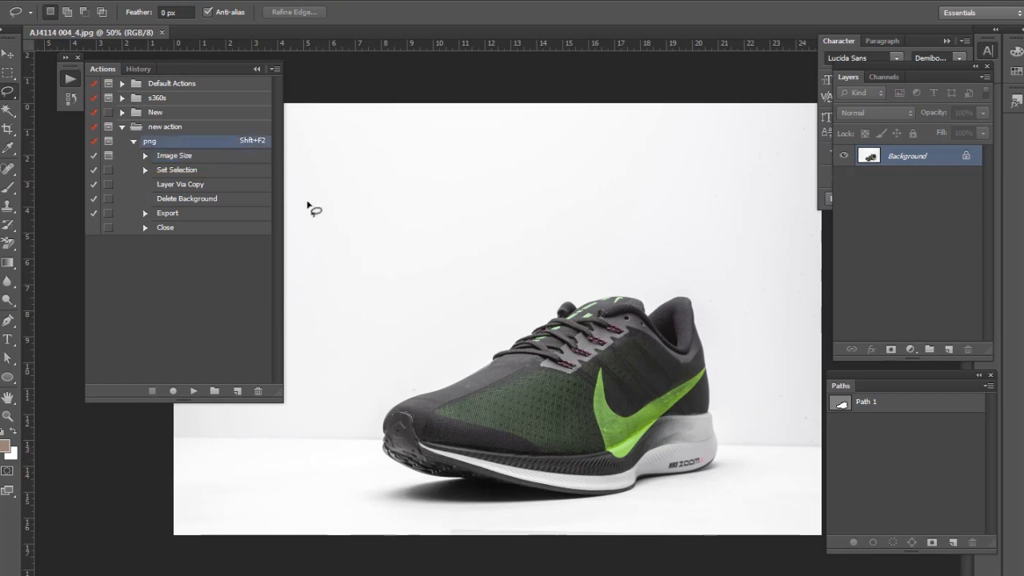
pyautogui.click(193, 391)
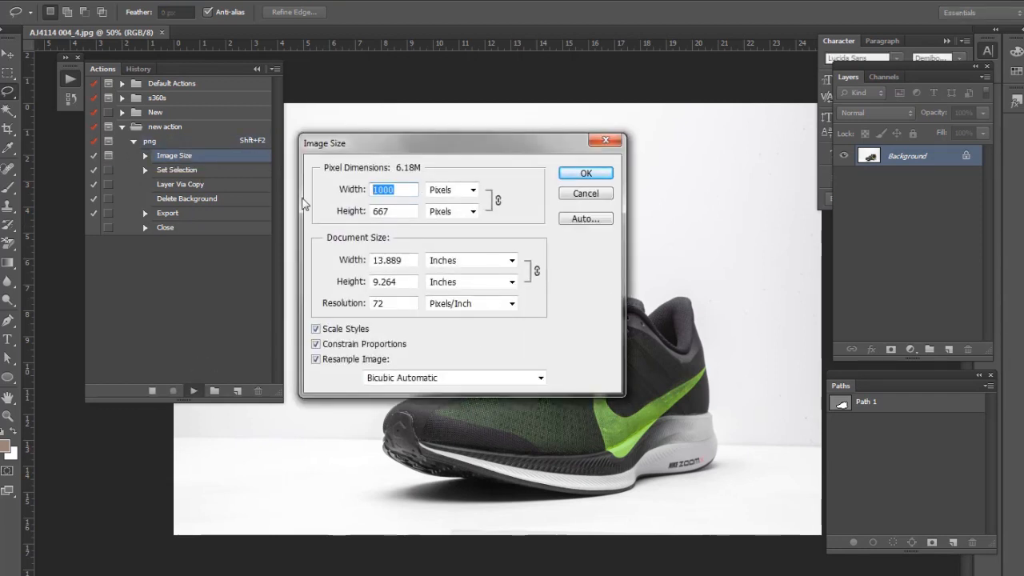
pyautogui.write('500')
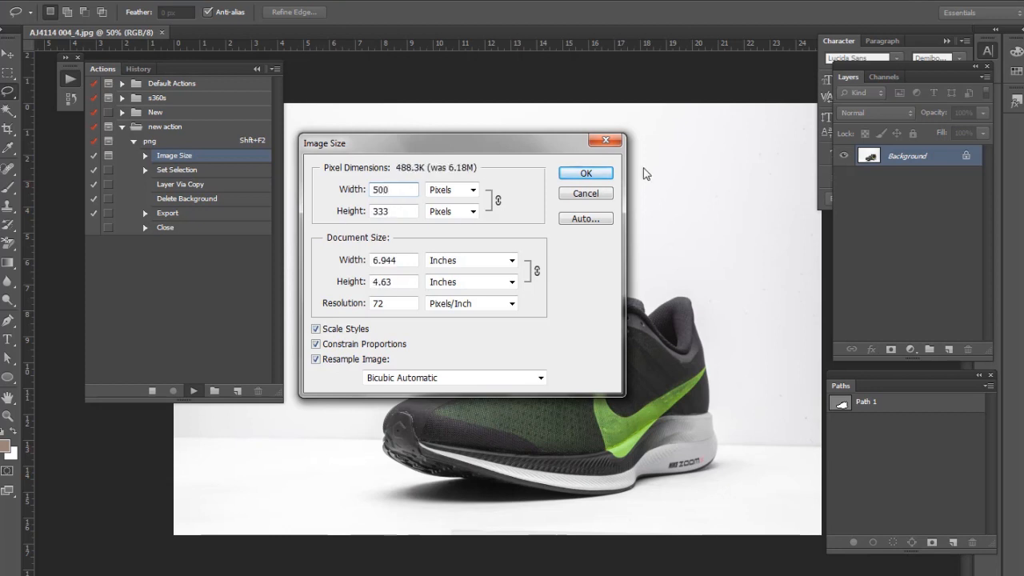
pyautogui.click(586, 174)
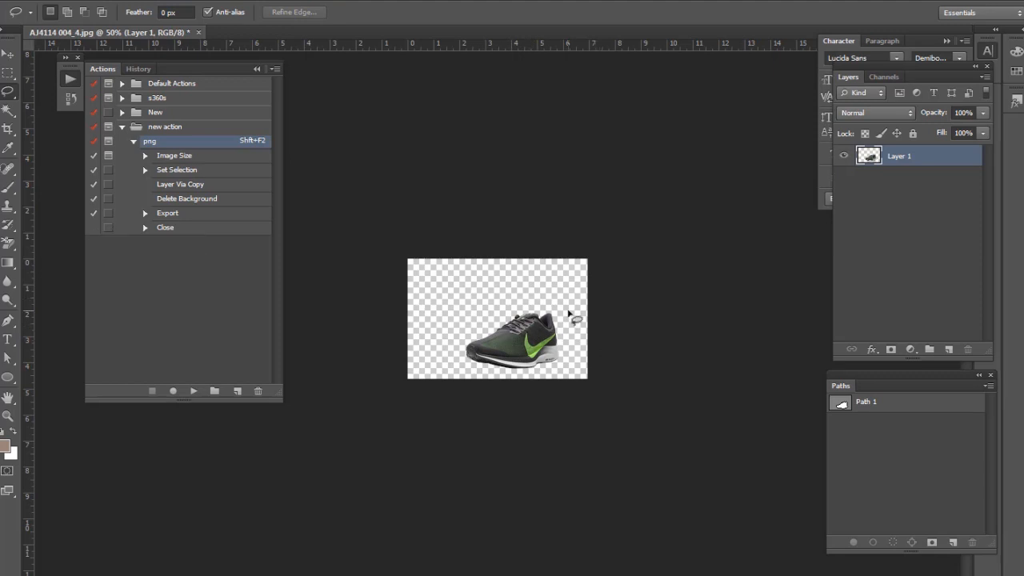
# - Check the pixel dimensions of the processed shoe image in Image Size
pyautogui.click(88, 1)
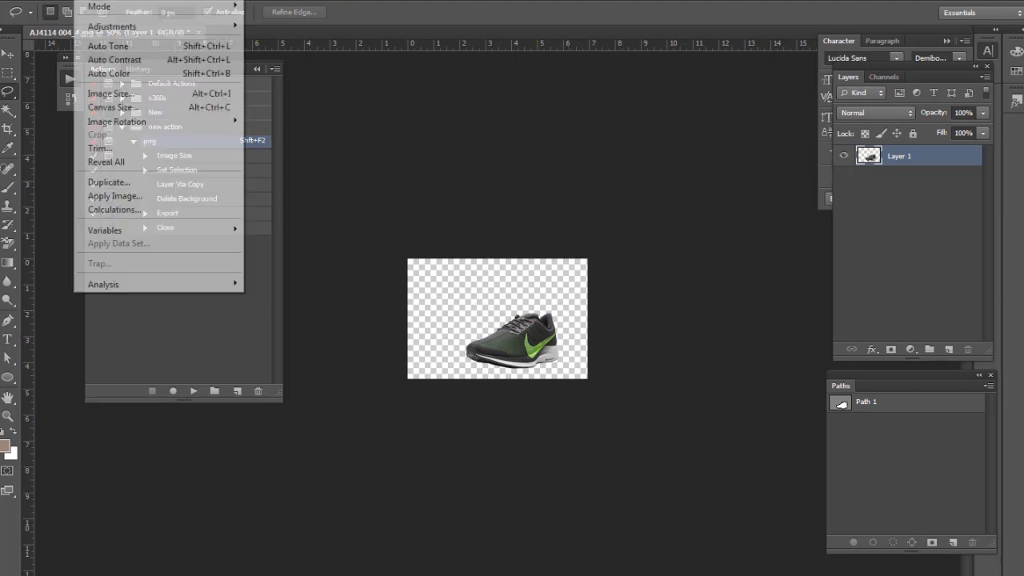
pyautogui.click(137, 98)
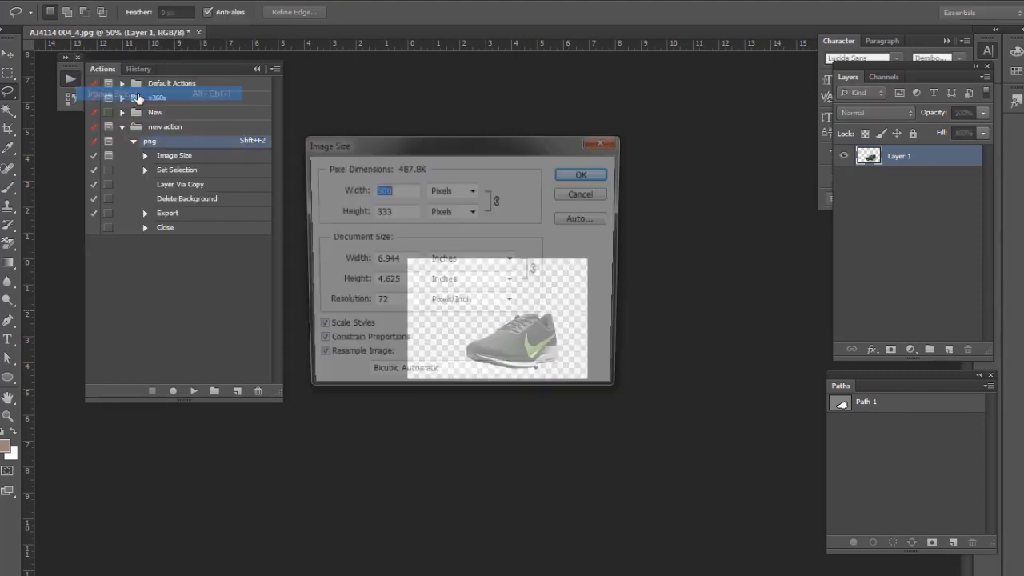
pyautogui.click(589, 174)
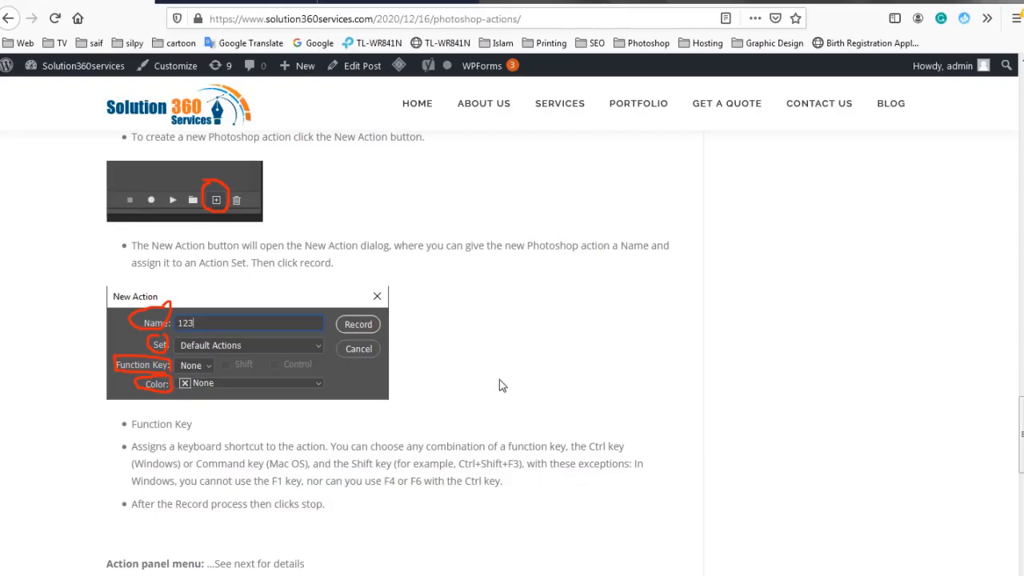
# - Switch to the browser and review the end of the Photoshop actions article, including the Action panel menu heading
pyautogui.scroll(-3, 500, 385)
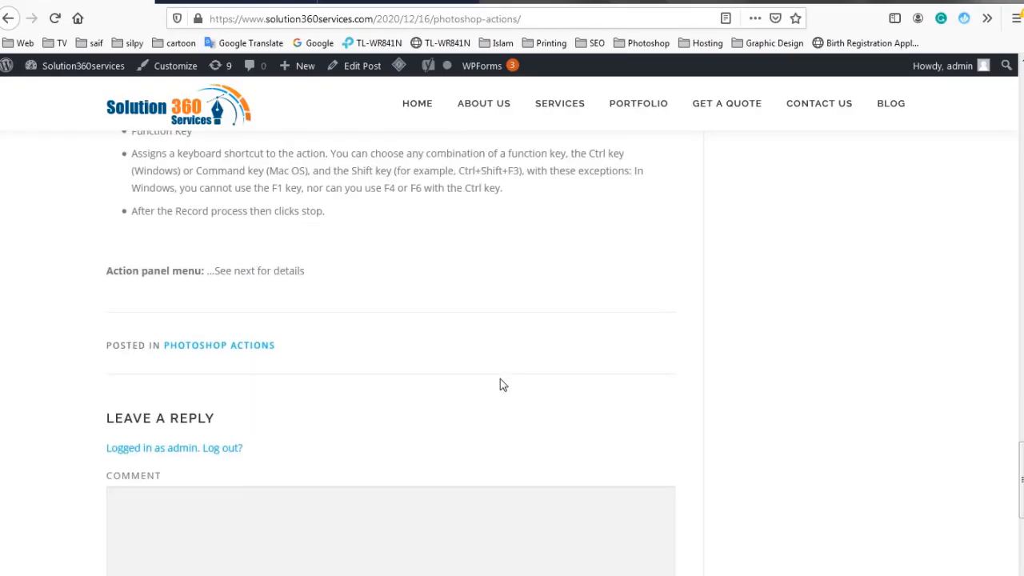
pyautogui.scroll(2, 500, 384)
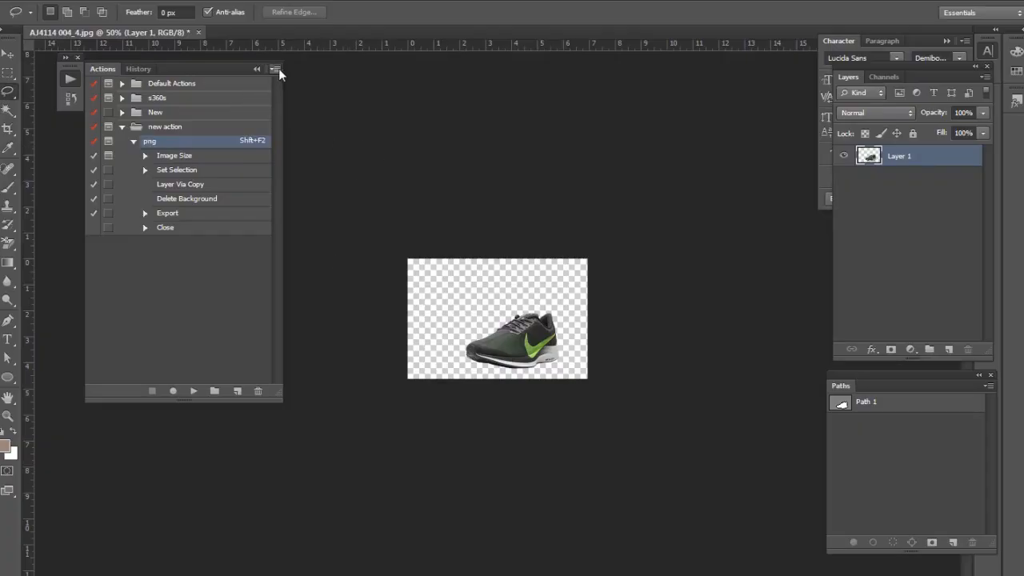
# - Switch back to Photoshop, examine the commands in the Actions panel's options list, and collapse the png action
pyautogui.click(275, 69)
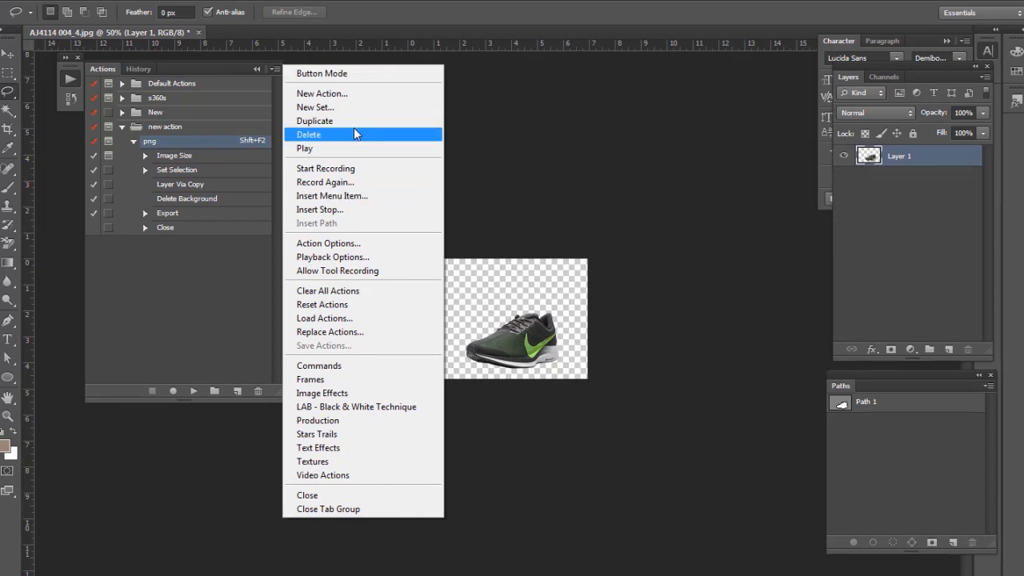
pyautogui.click(186, 286)
pyautogui.click(134, 141)
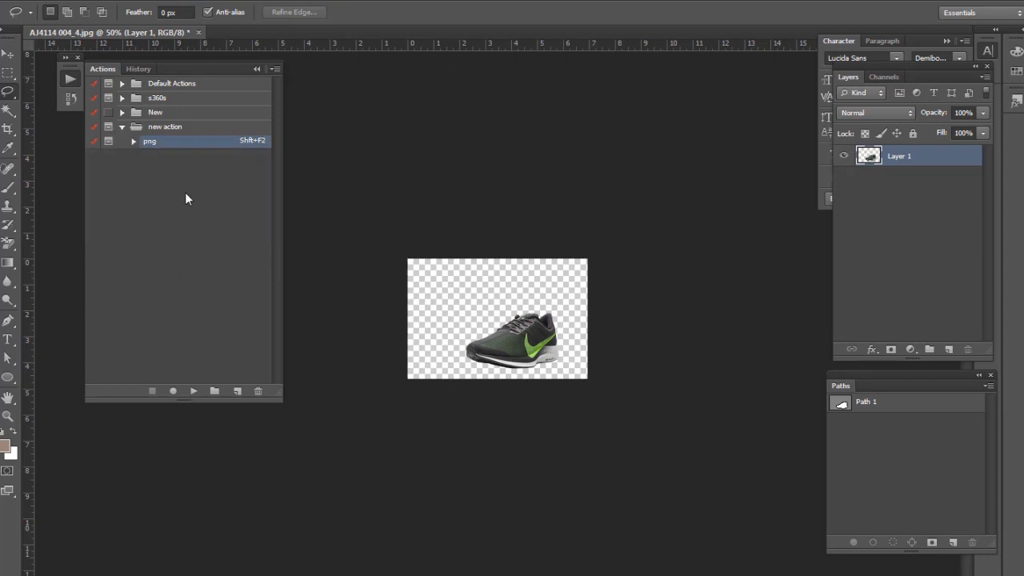